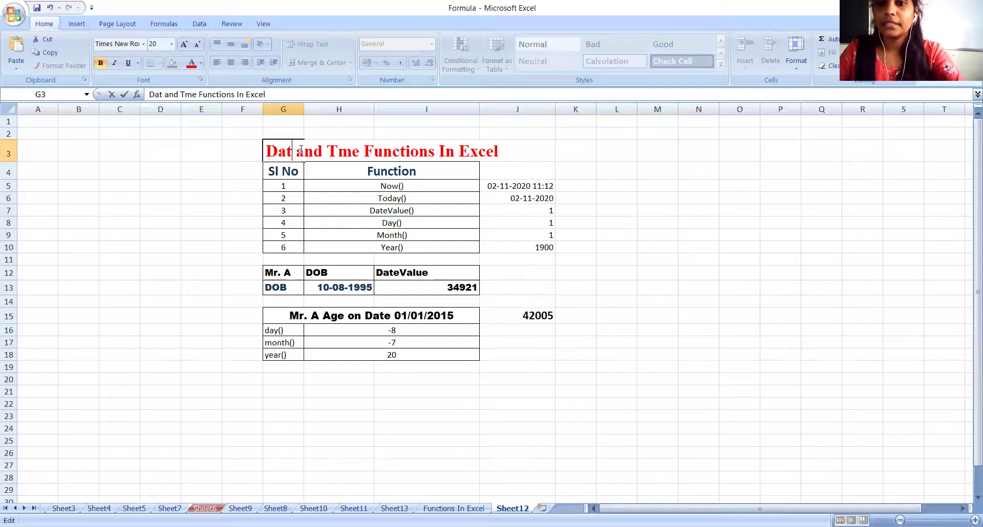
Correct the spelling of the heading in G3 to read "Date and Time Functions In Excel".
left_click(343, 149)
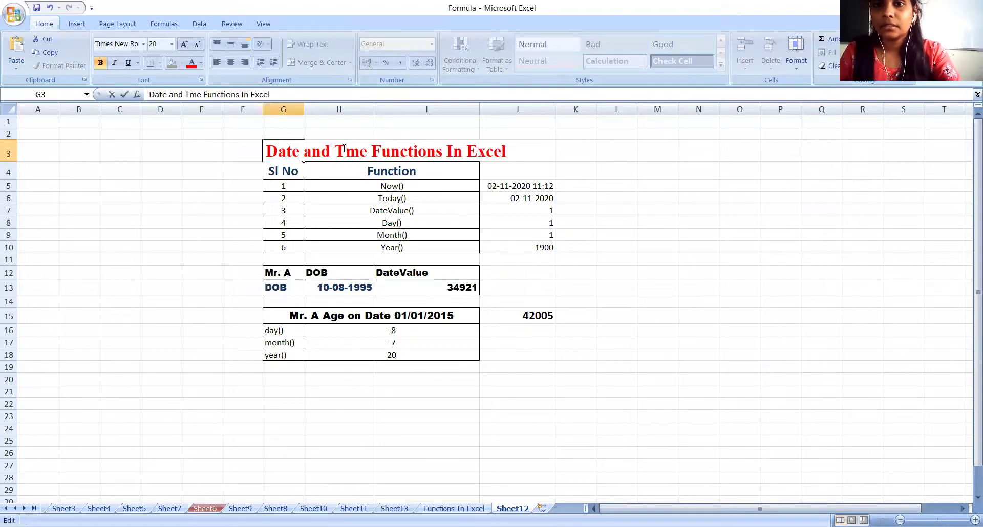
type("i")
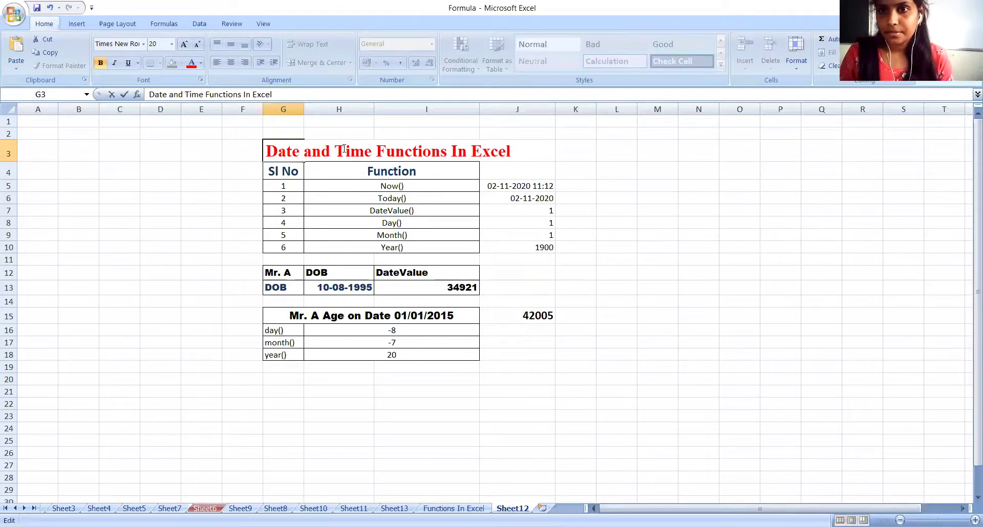
left_click(521, 147)
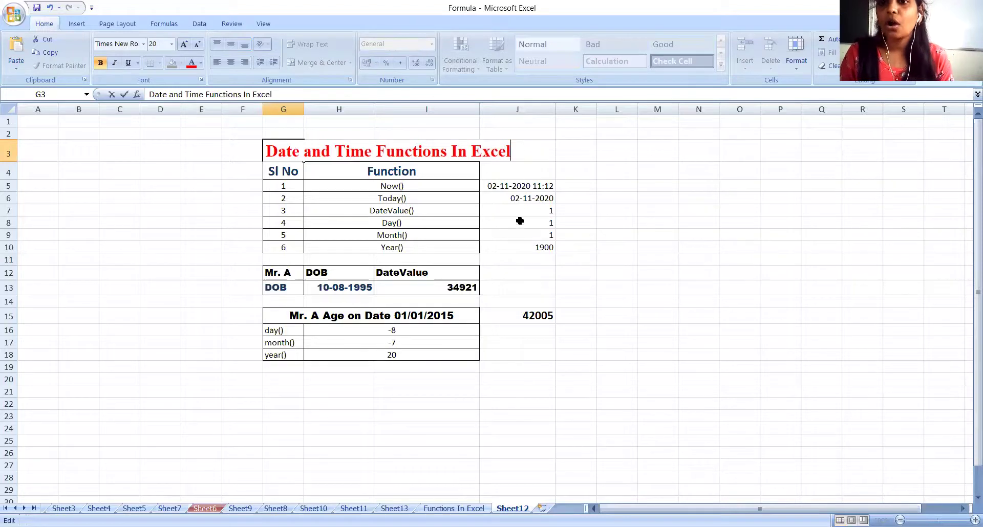
left_click(523, 247)
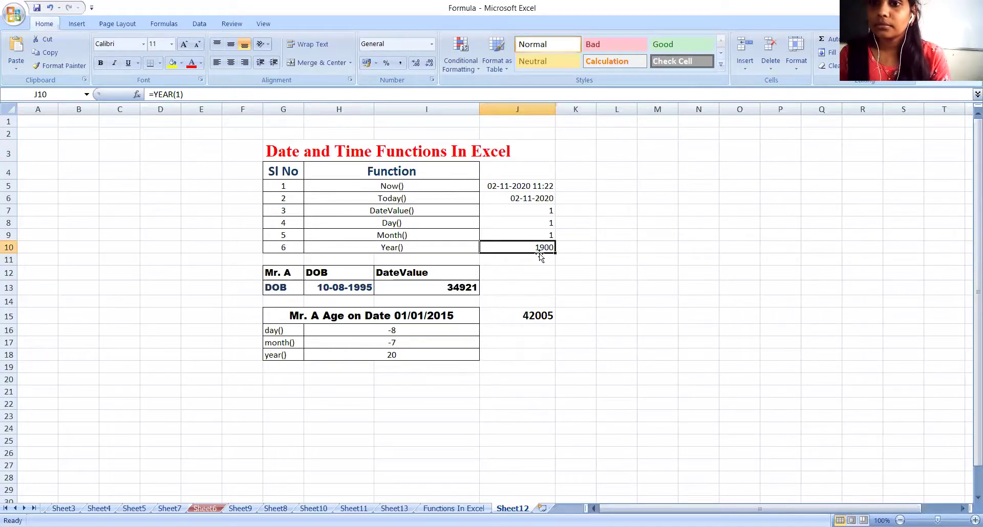
Clear the existing results beside Now() and Today() in cells J5 and J6.
left_click(536, 186)
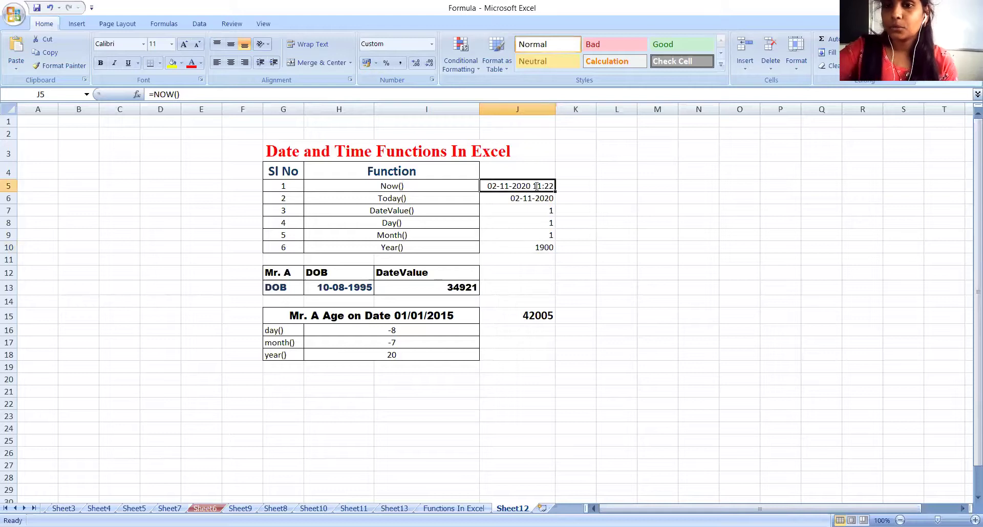
key("BackSpace")
left_click(538, 197)
key("BackSpace")
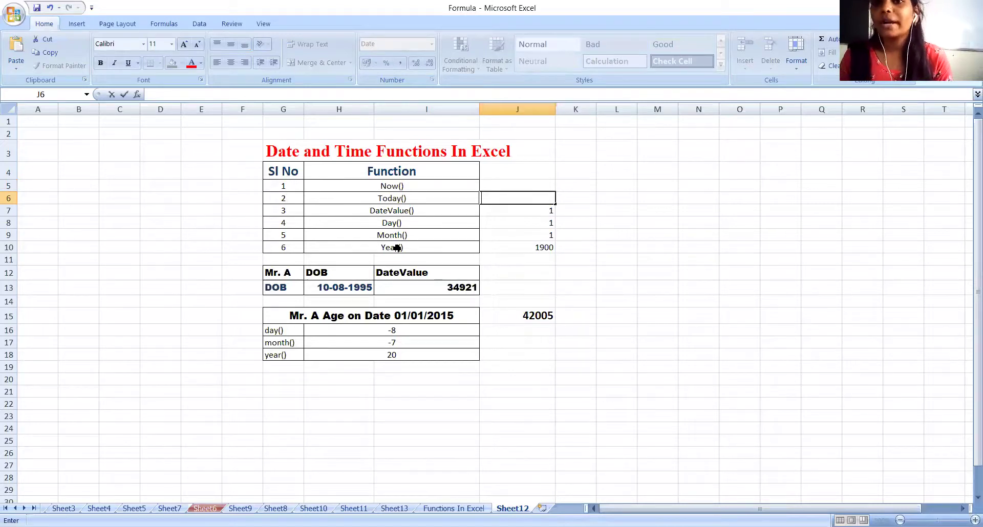
Enter the formula =now() in J5 to return the current date and time.
left_click(485, 189)
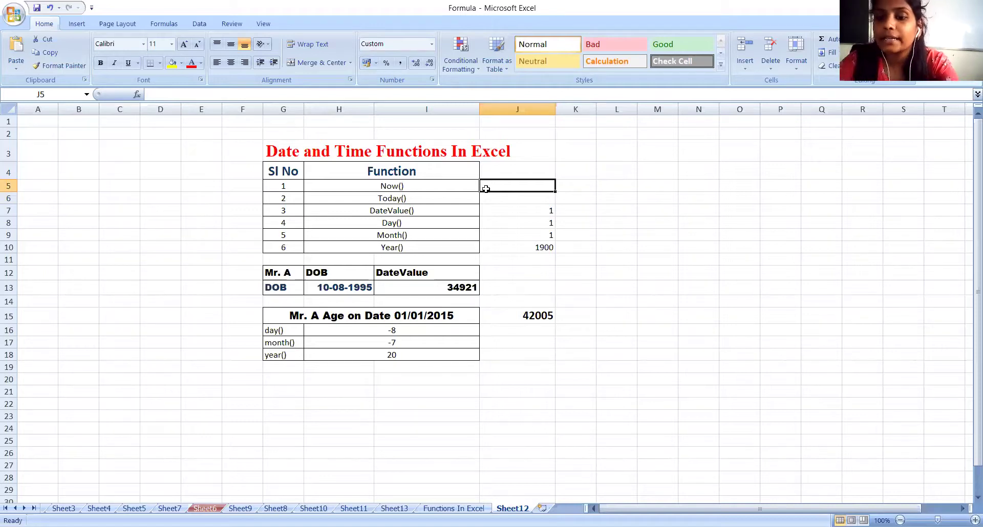
type("=")
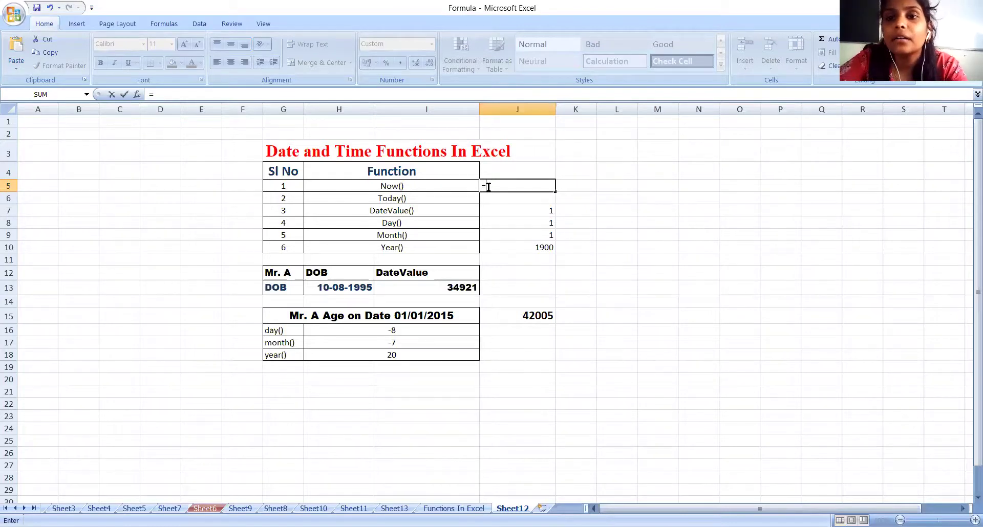
type("n")
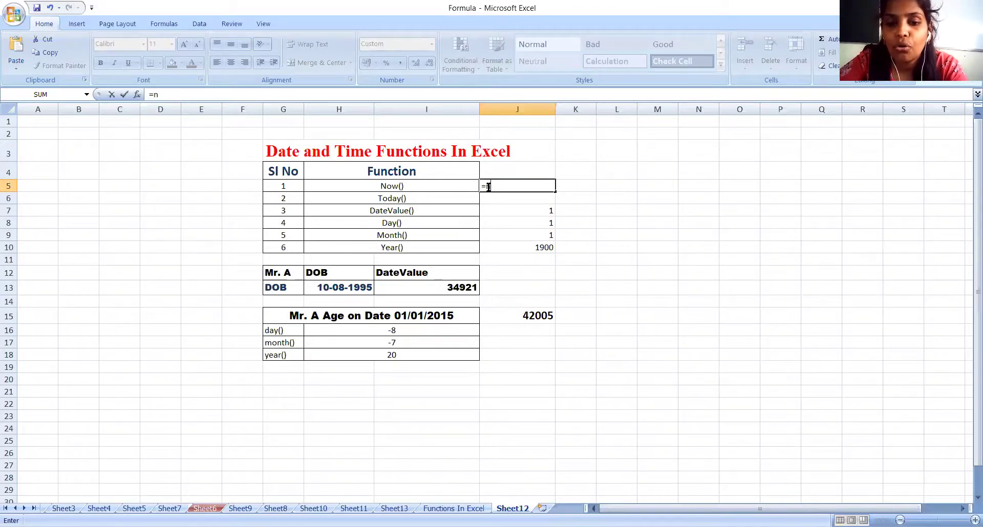
type("ow")
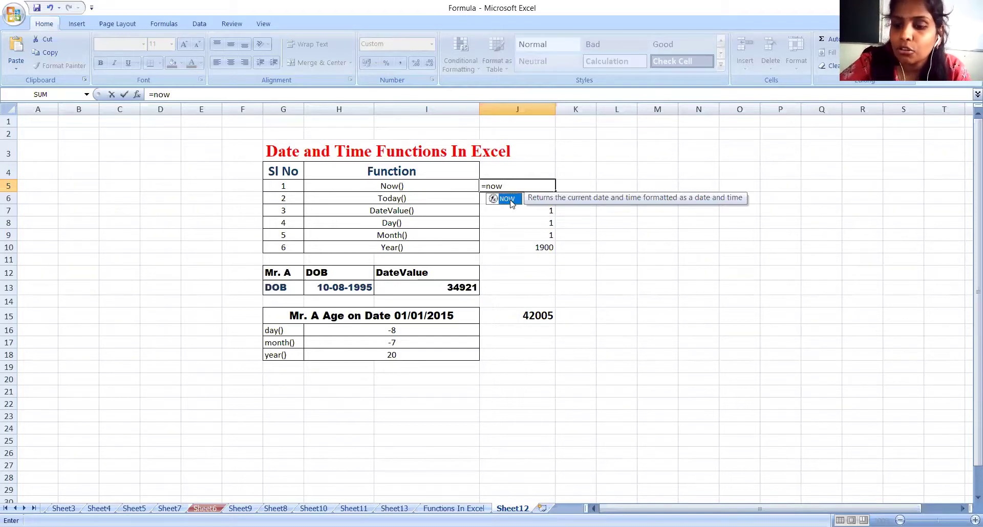
type("(")
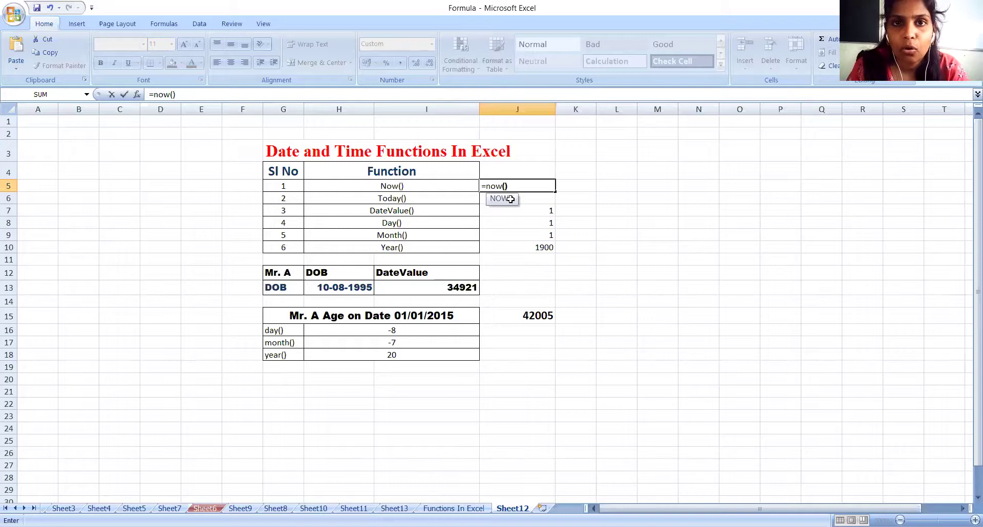
type(")")
key("Return")
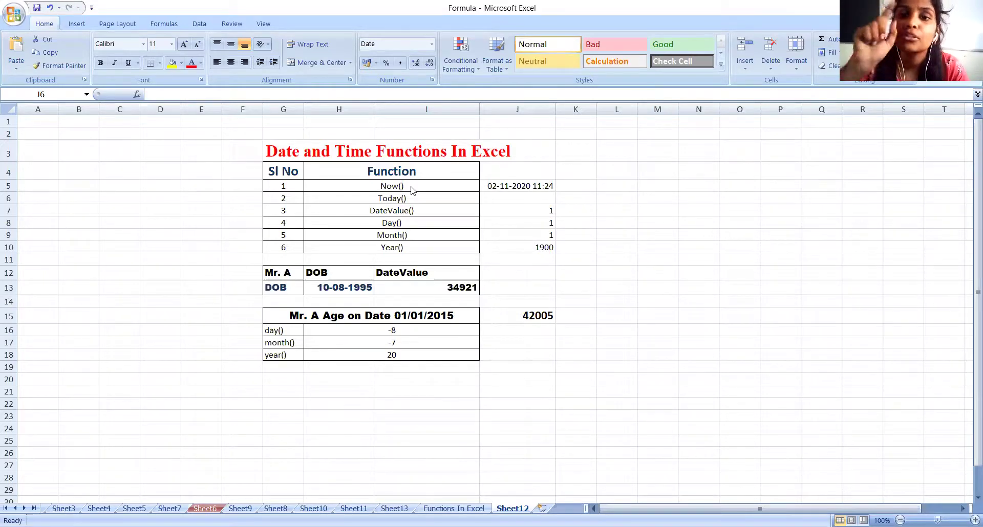
left_click(505, 186)
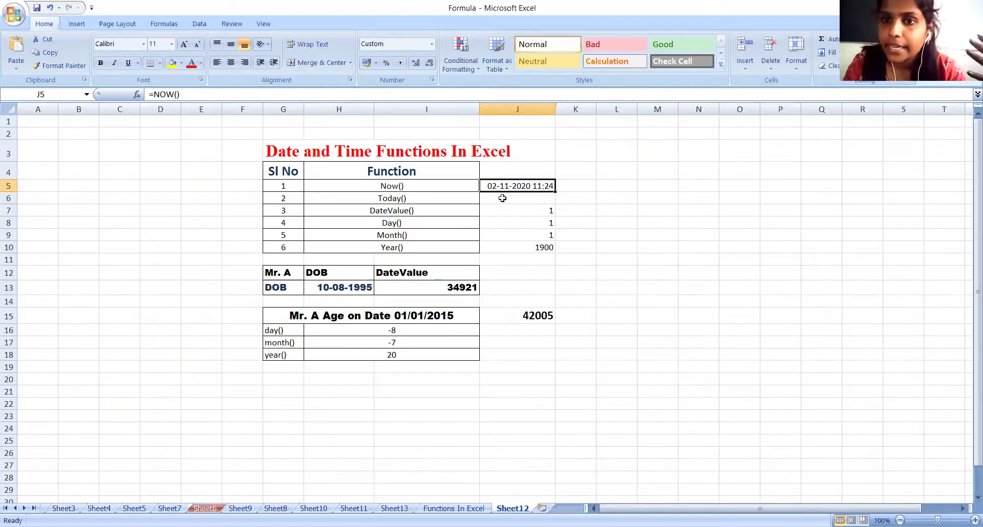
Enter the formula =today() in J6 to return the current date.
left_click(502, 199)
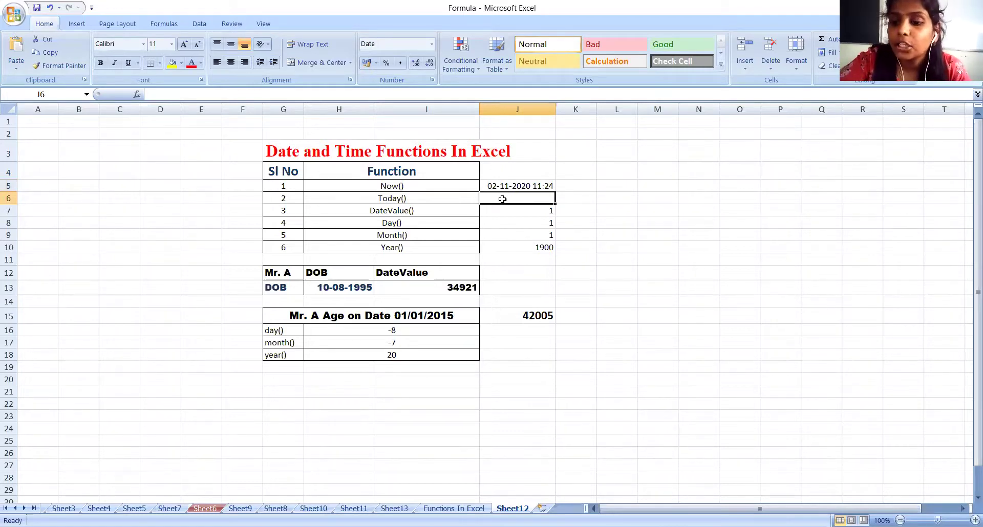
type("=")
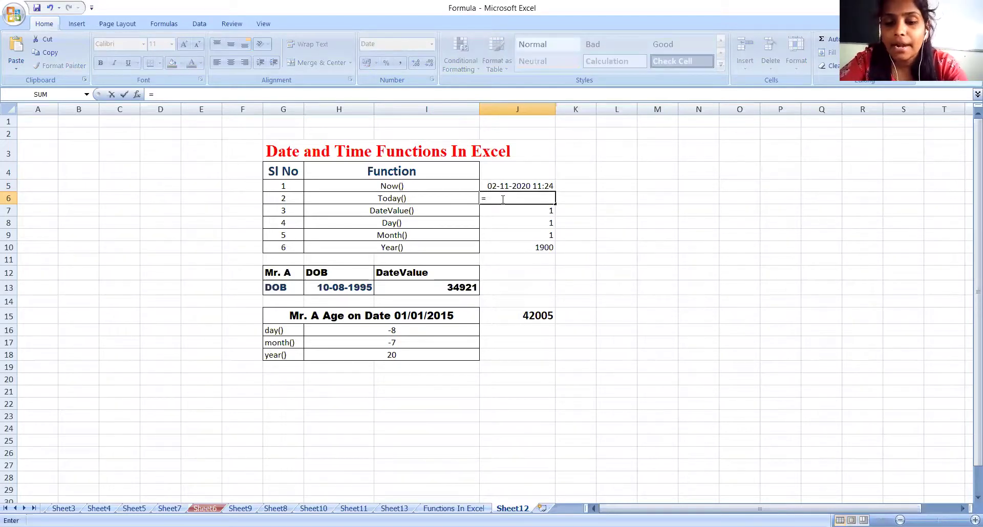
type("t")
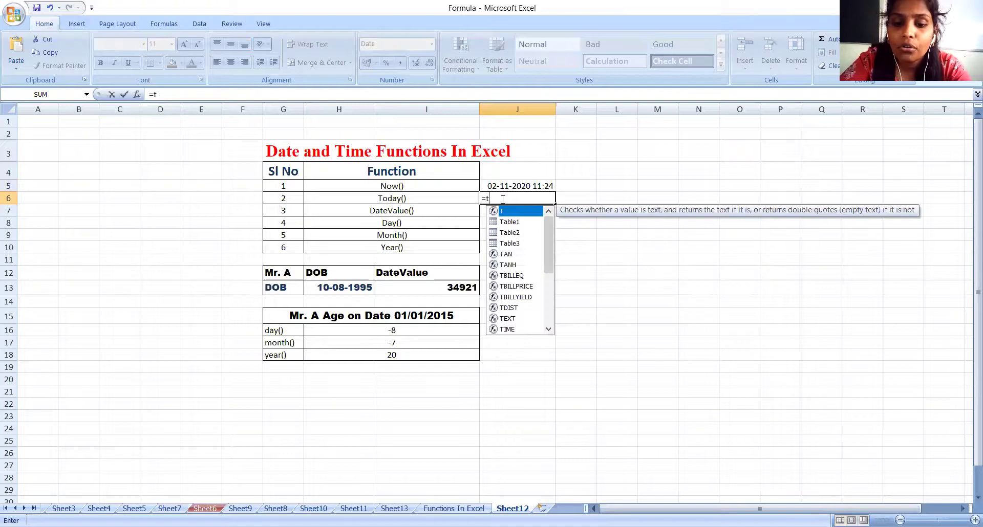
type("oday")
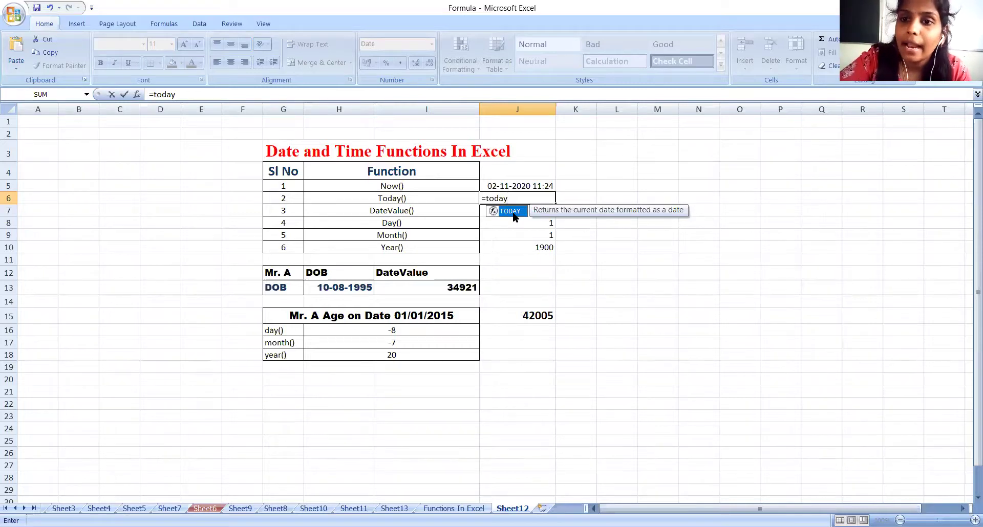
type("()")
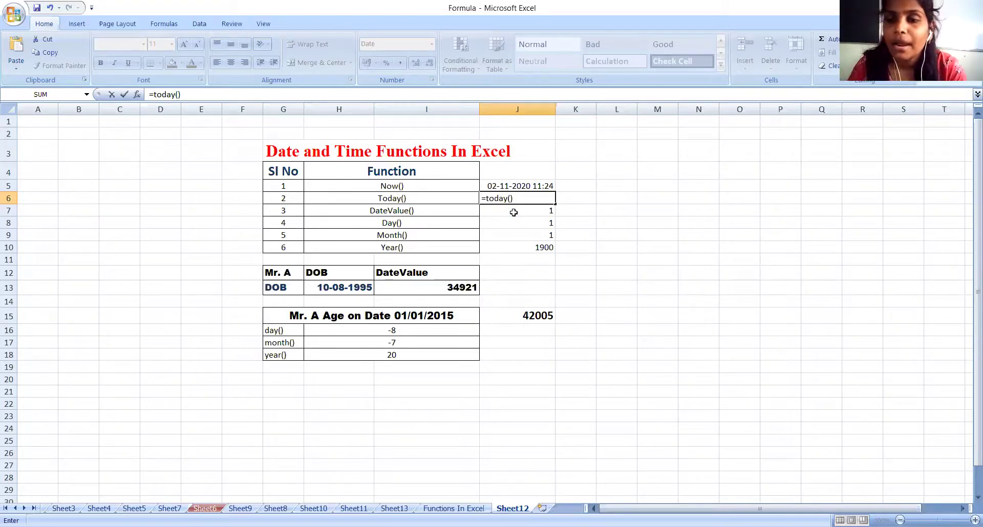
key("Return")
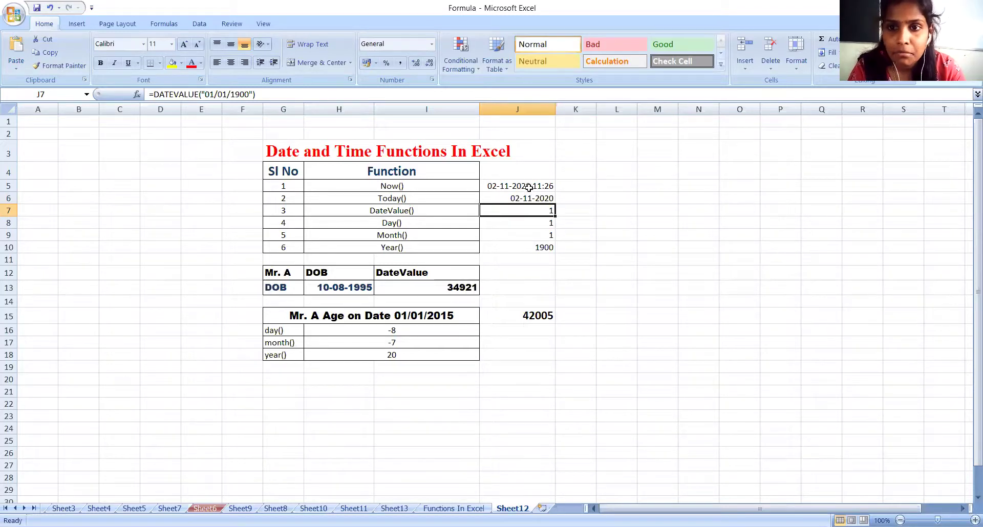
left_click(414, 202)
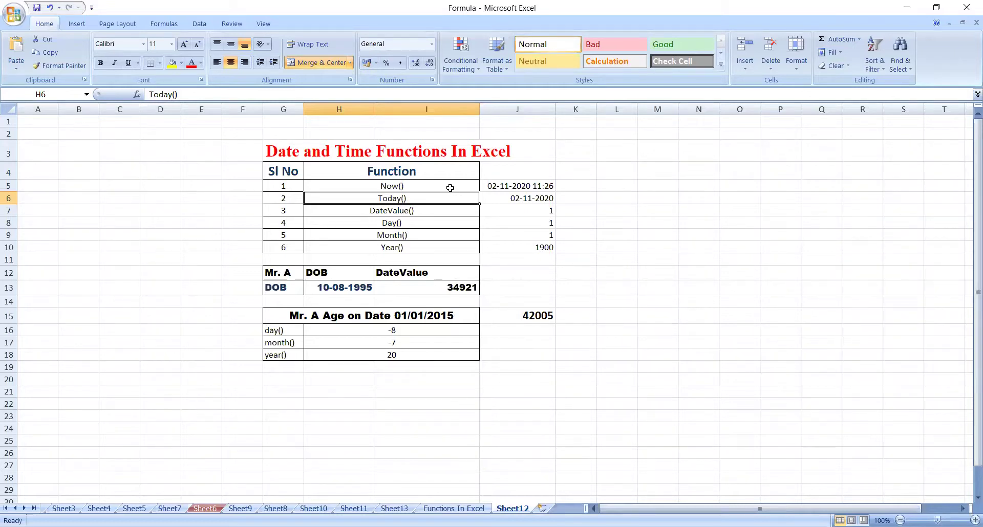
Replace the content of J7 with the formula =DATEVALUE("01/01/1900").
left_click(503, 208)
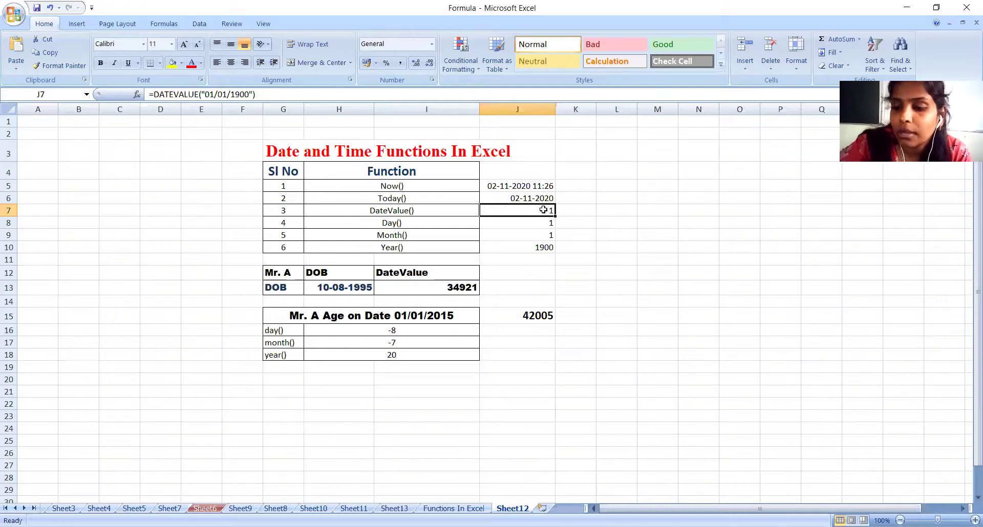
key("BackSpace")
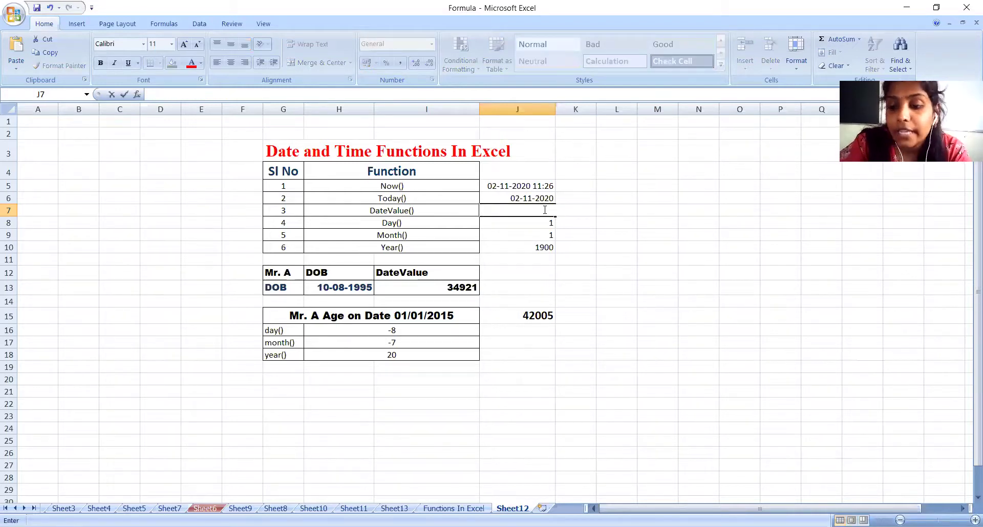
type("=")
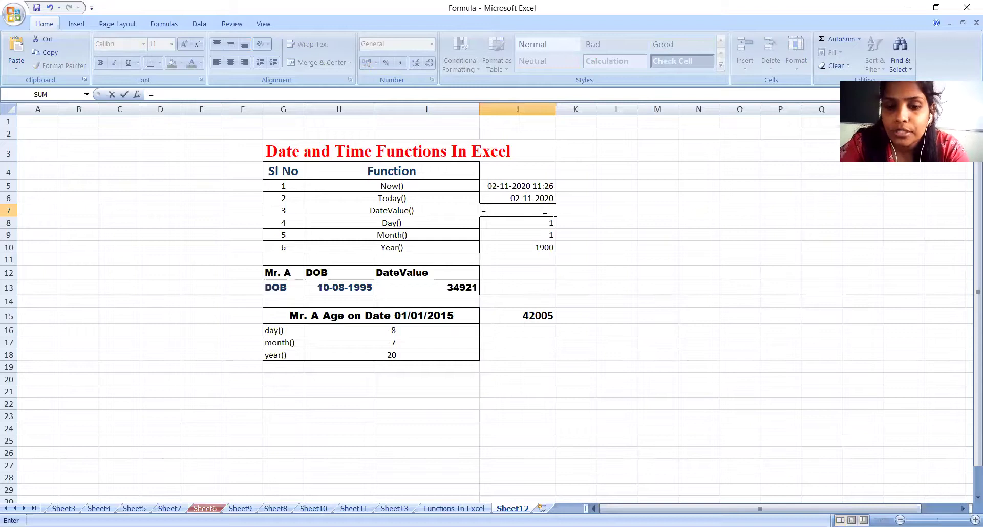
type("d")
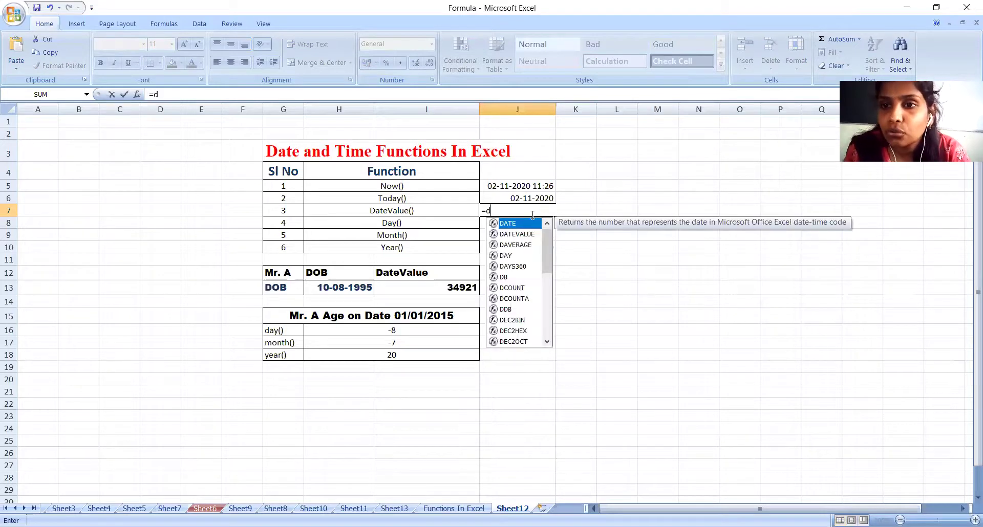
type("atev")
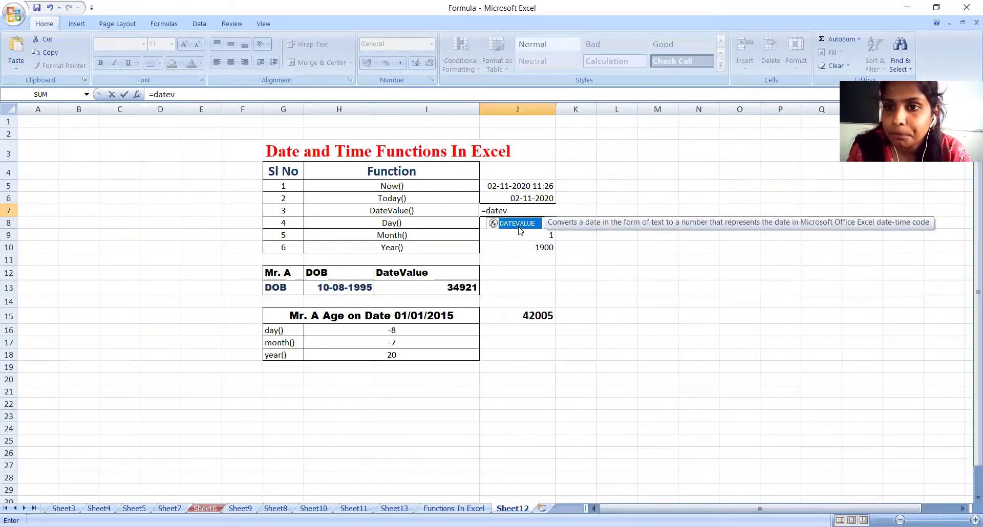
key("Tab")
left_click(538, 212)
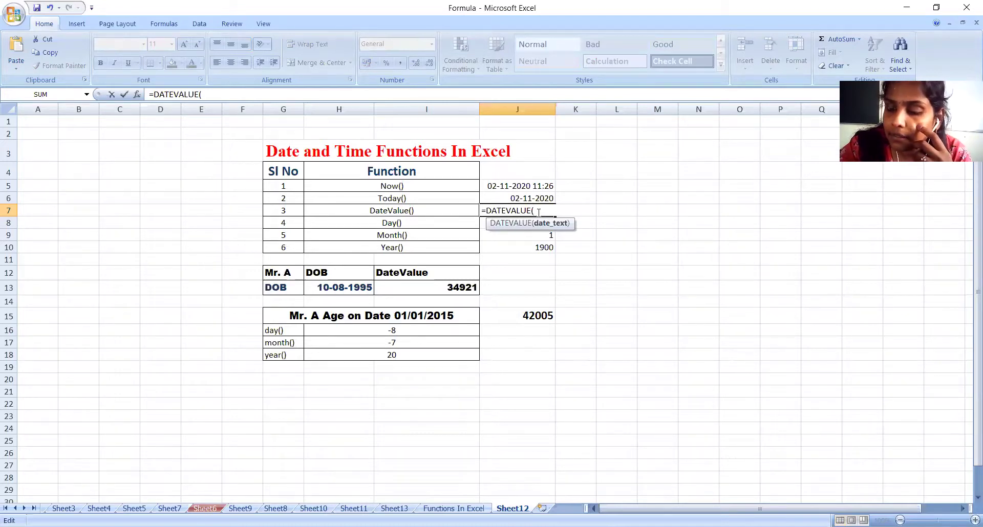
type("\"")
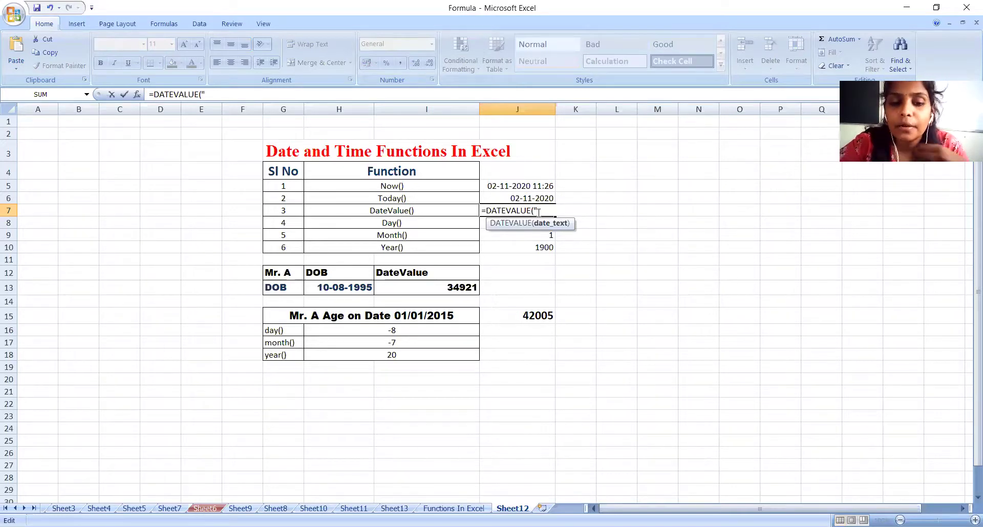
type("01/")
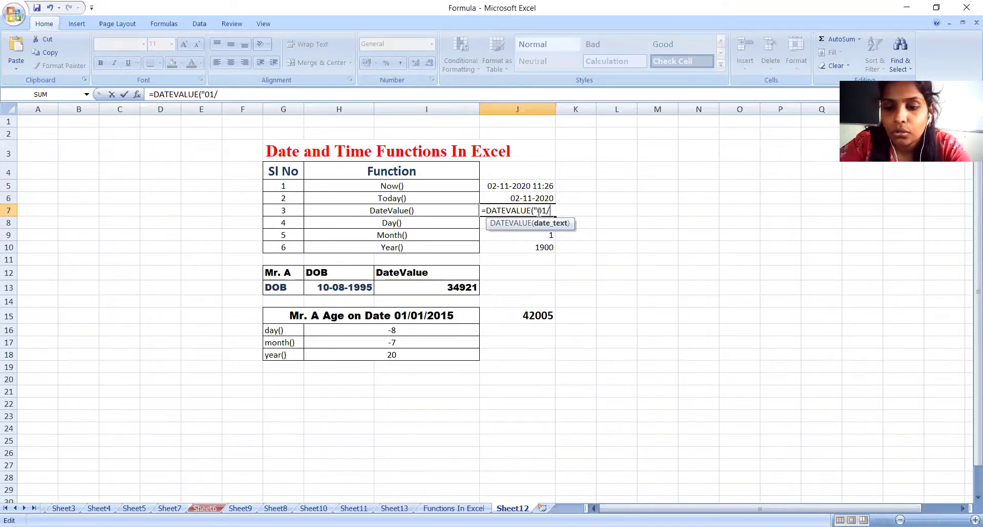
type("01/")
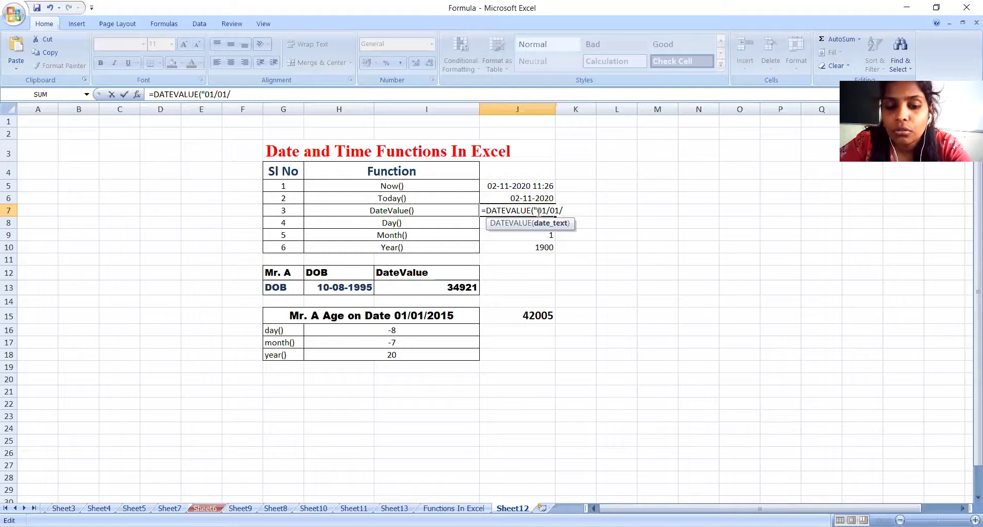
type("1900")
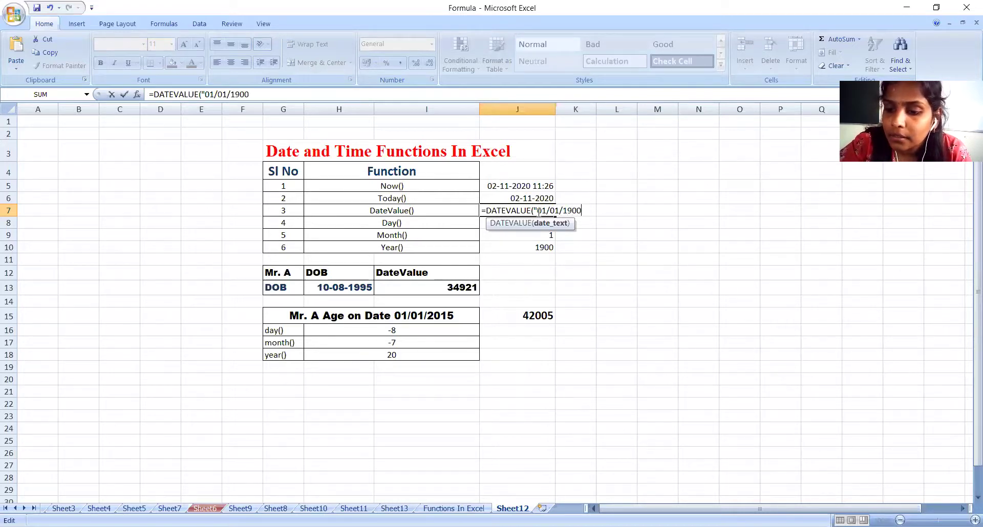
type("\"")
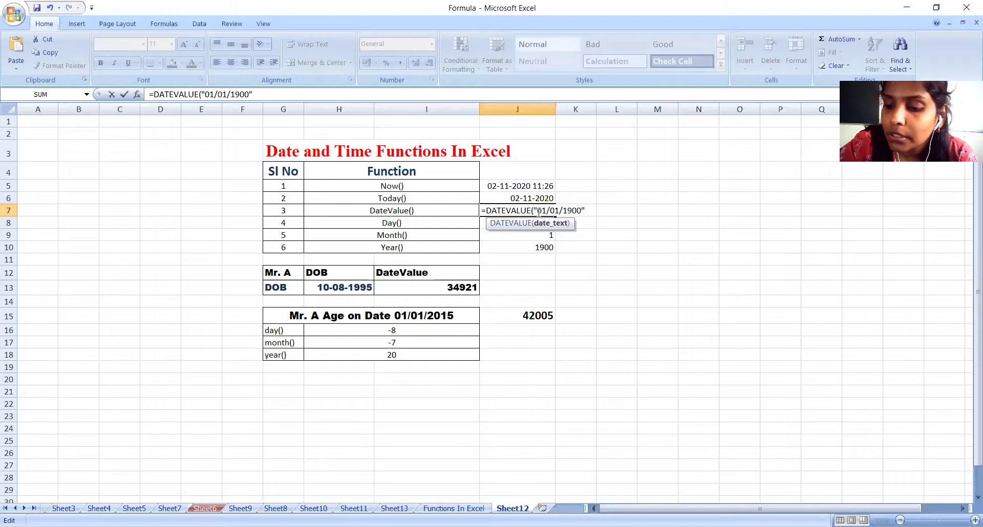
type(")")
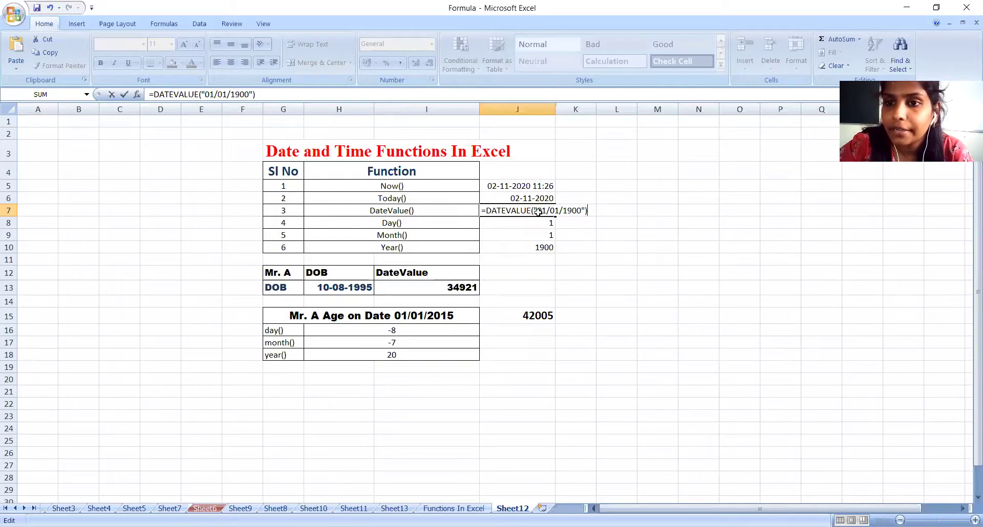
key("Return")
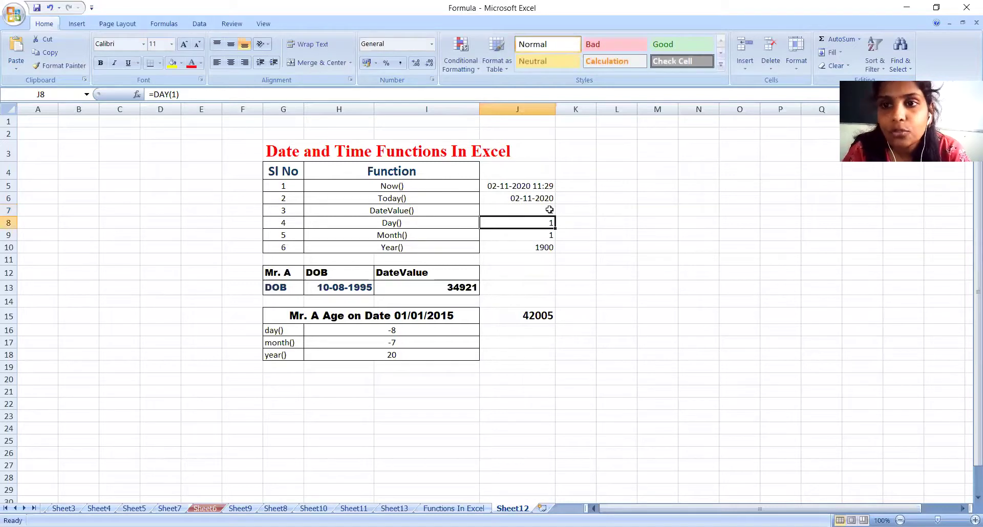
Clear the existing DATEVALUE formula from cell J7.
left_click(550, 210)
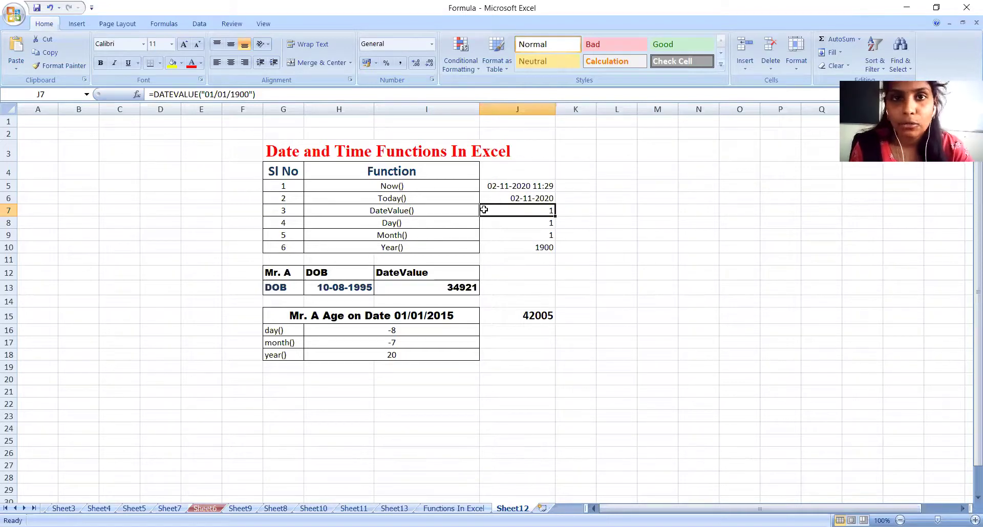
key("BackSpace")
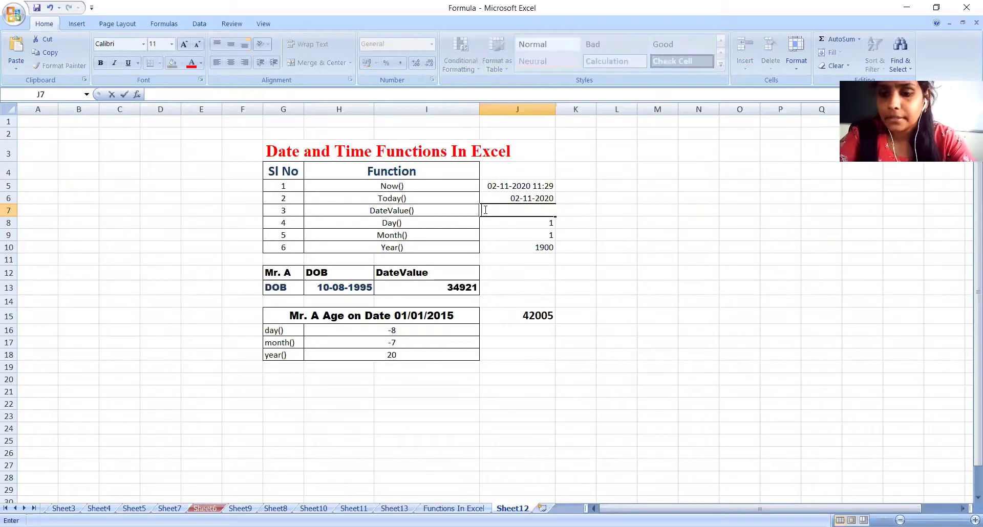
type("01/01")
key("BackSpace")
key("BackSpace")
key("BackSpace")
key("BackSpace")
key("BackSpace")
Enter the formula =DATEVALUE("01/01/1900") in J7, using the suggested DATEVALUE function.
type("=")
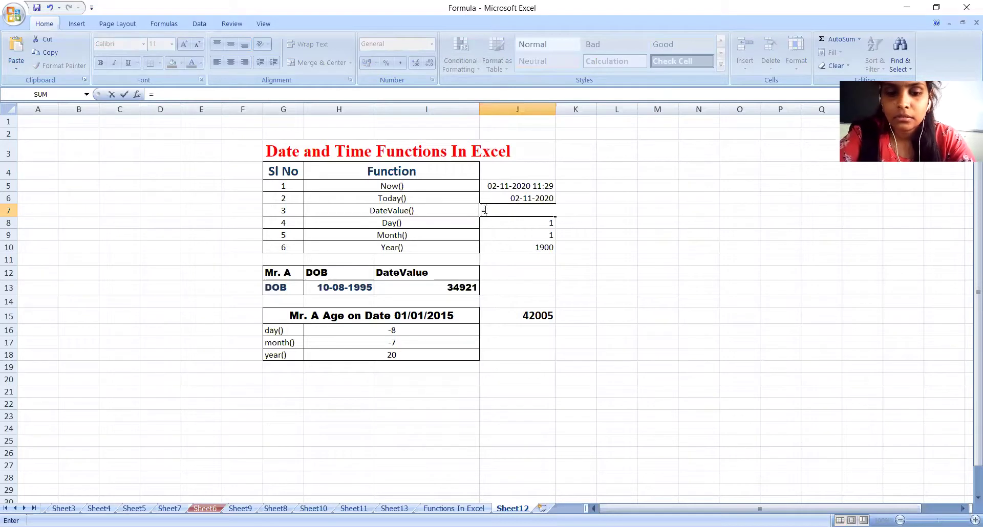
type("date")
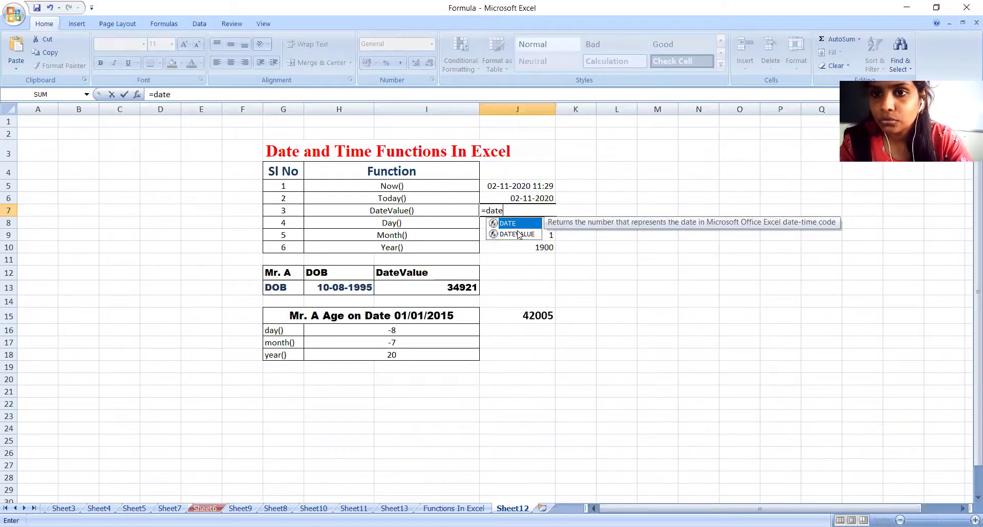
double_click(519, 235)
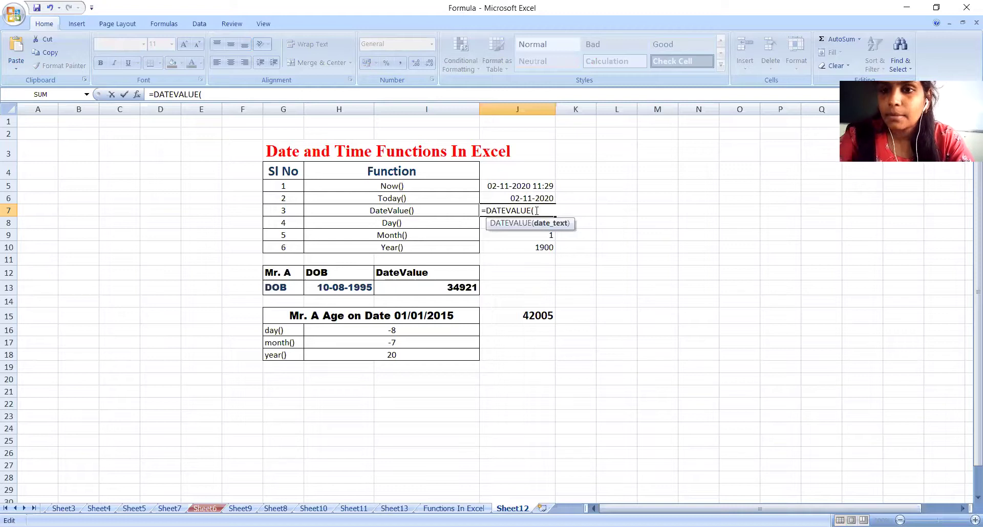
type("\"01")
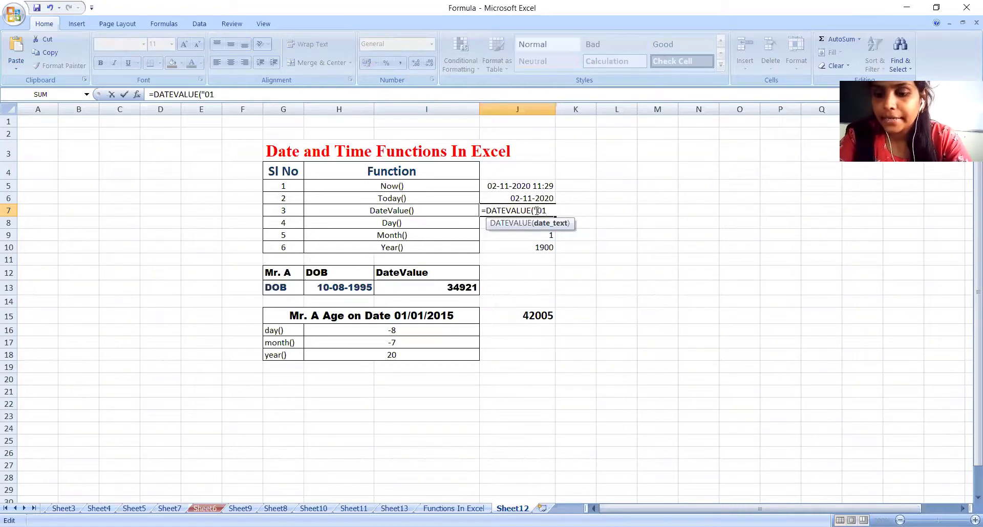
type("/01/")
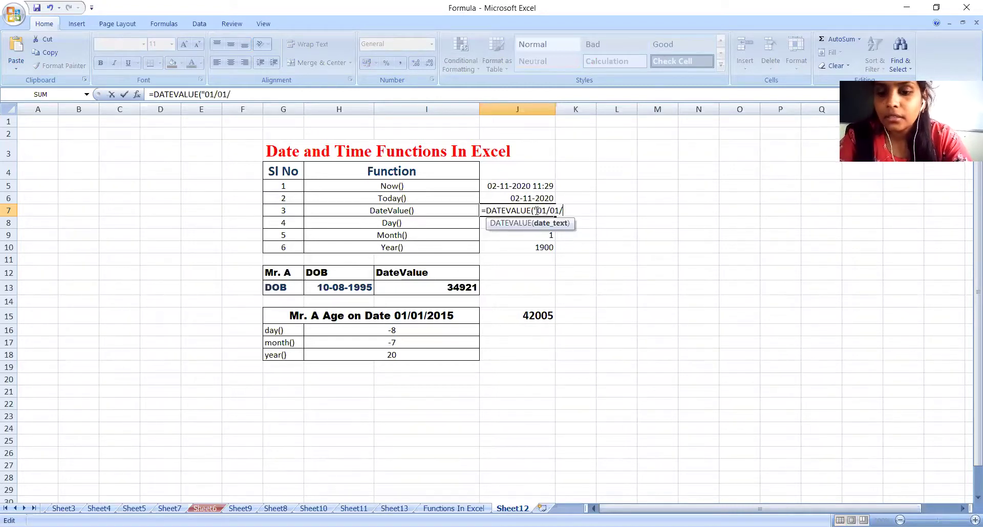
type("1900\"")
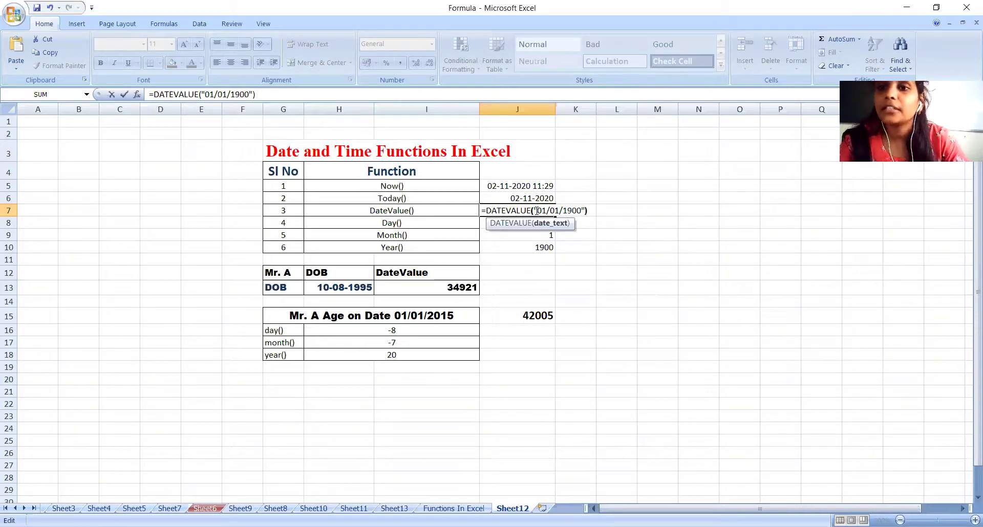
type(")")
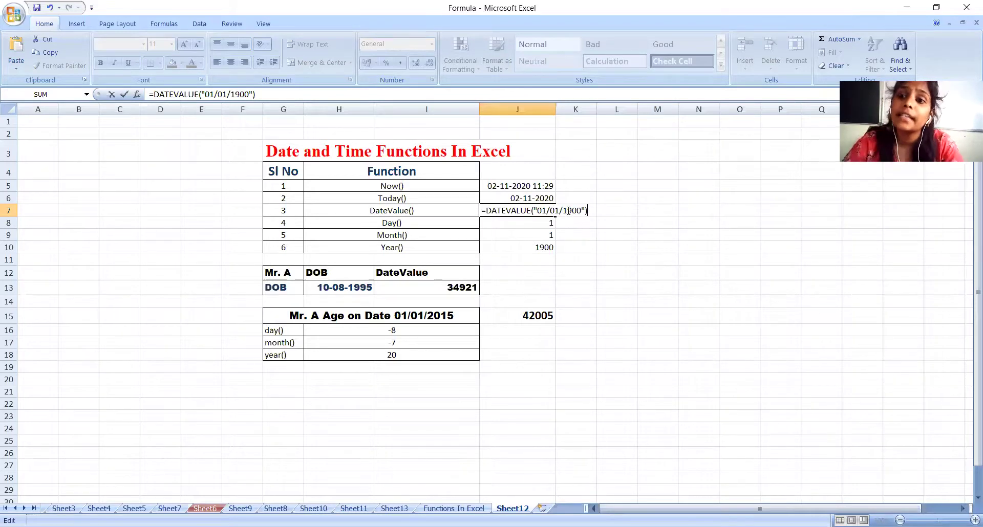
key("Return")
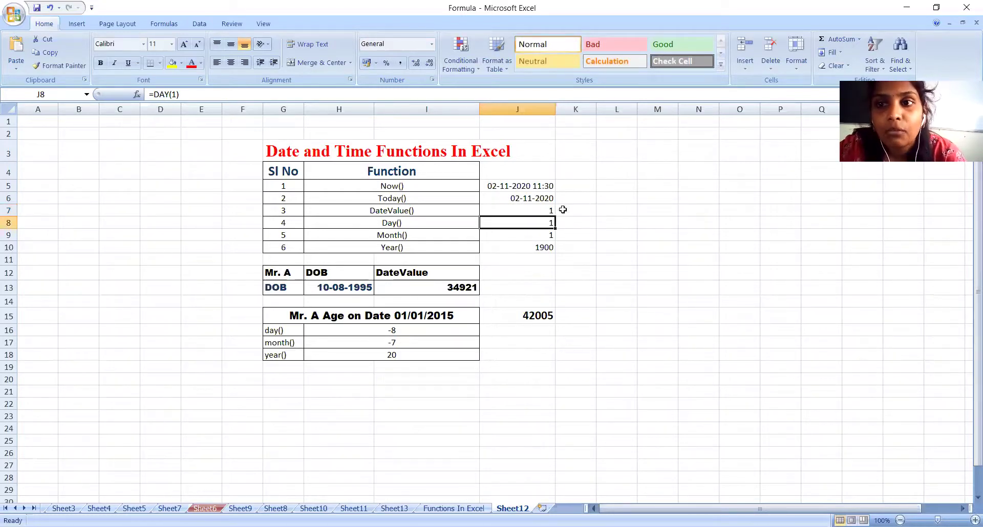
left_click(606, 213)
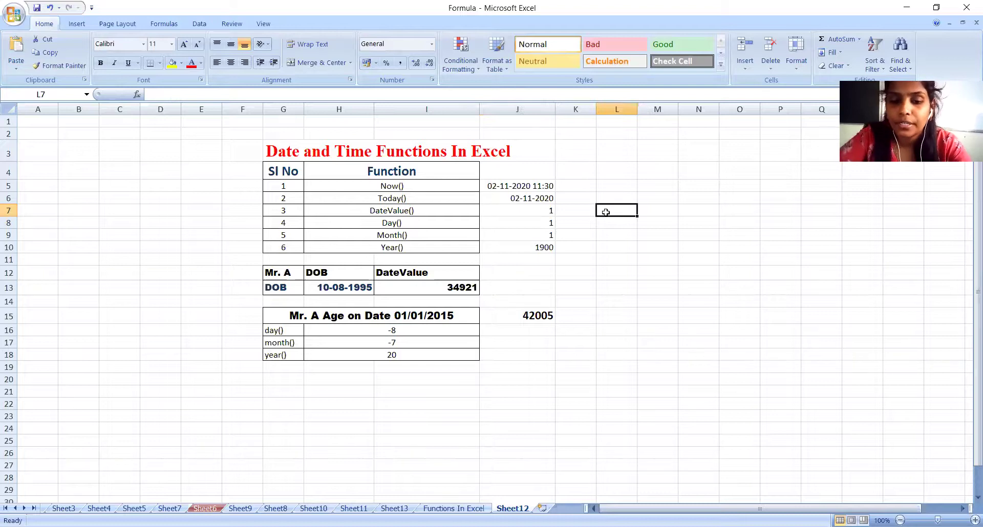
type("dateva")
key("BackSpace")
key("BackSpace")
key("BackSpace")
key("BackSpace")
key("BackSpace")
key("BackSpace")
Enter the formula =DATEVALUE("02/02/1901") in L7 to convert that date to its serial number.
type("=")
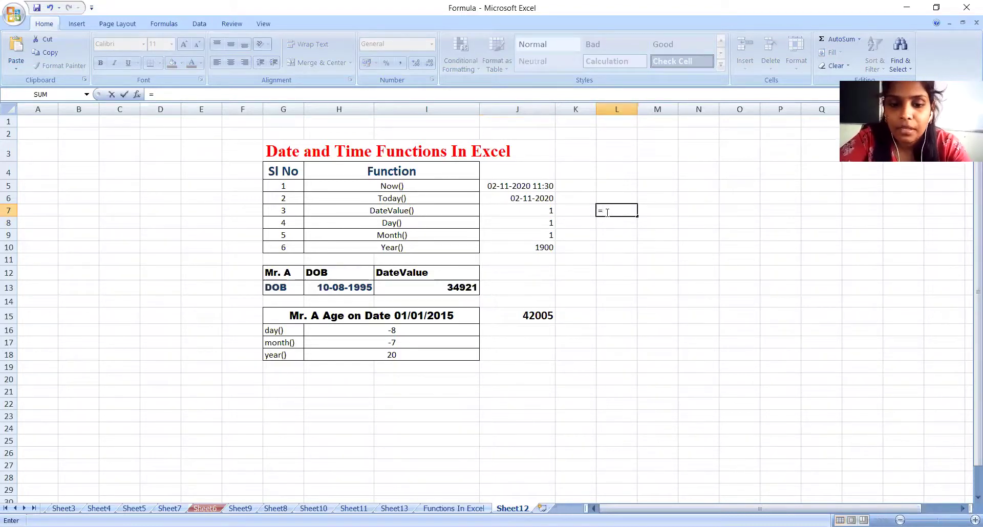
type("dateva")
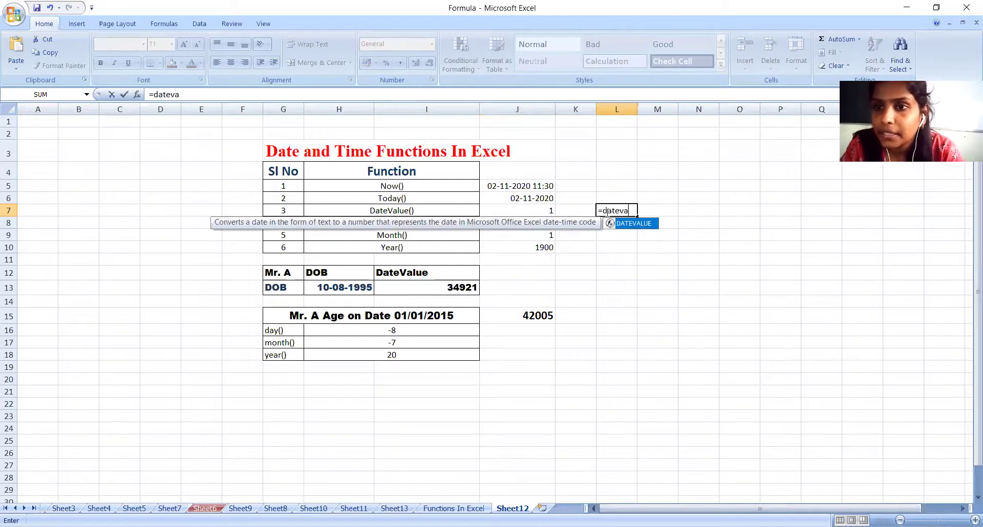
double_click(633, 230)
type("\"")
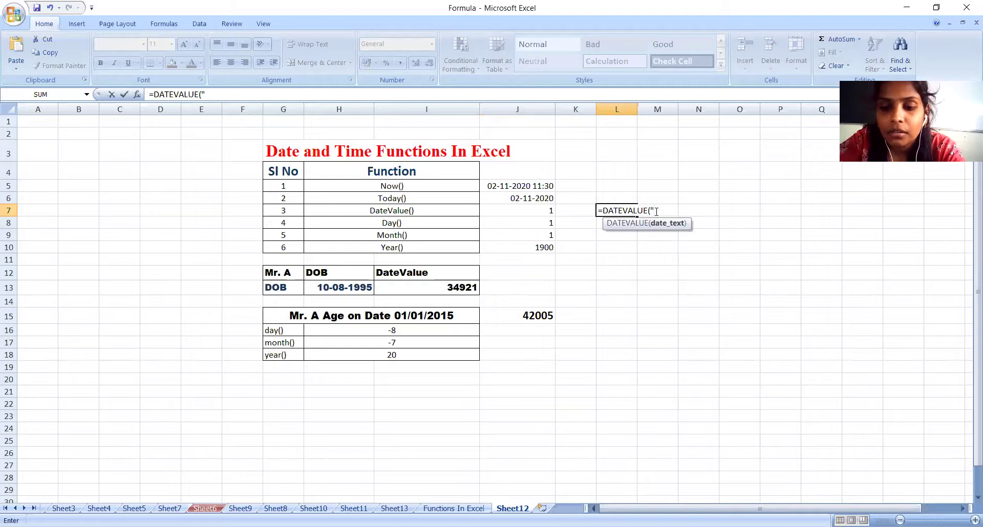
type("02")
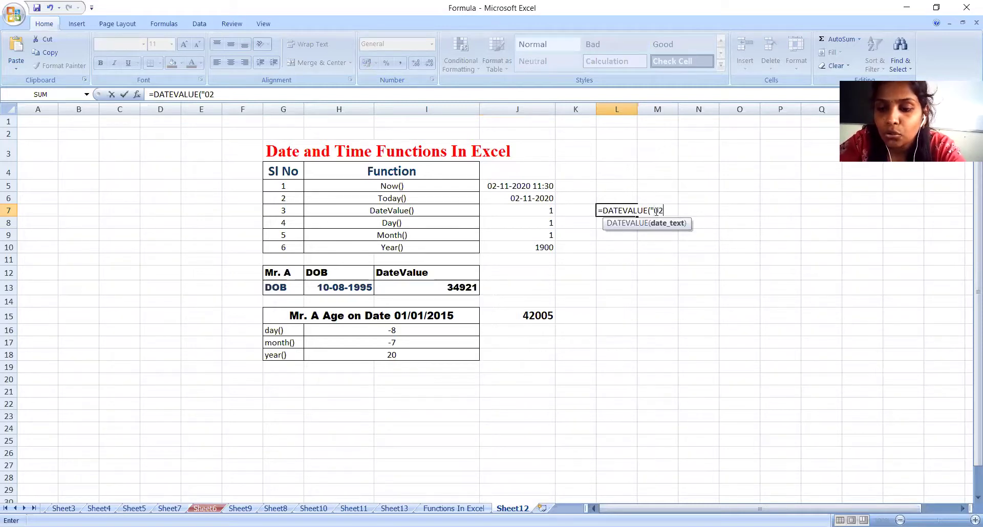
type("/02/1")
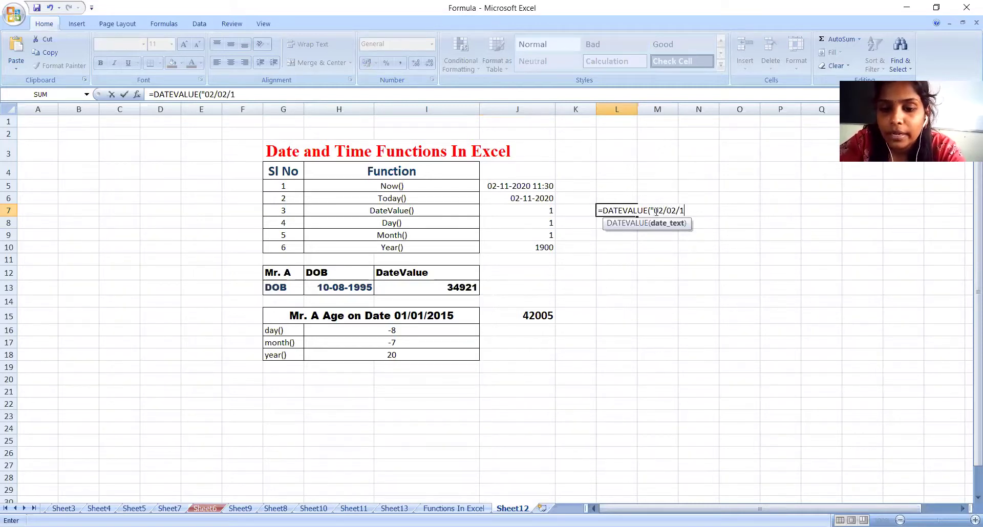
type("901")
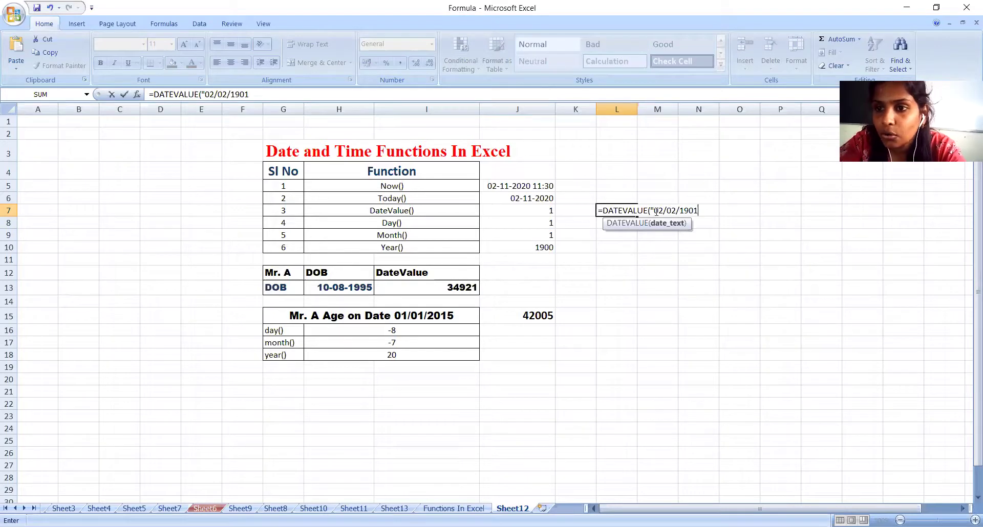
type("\")")
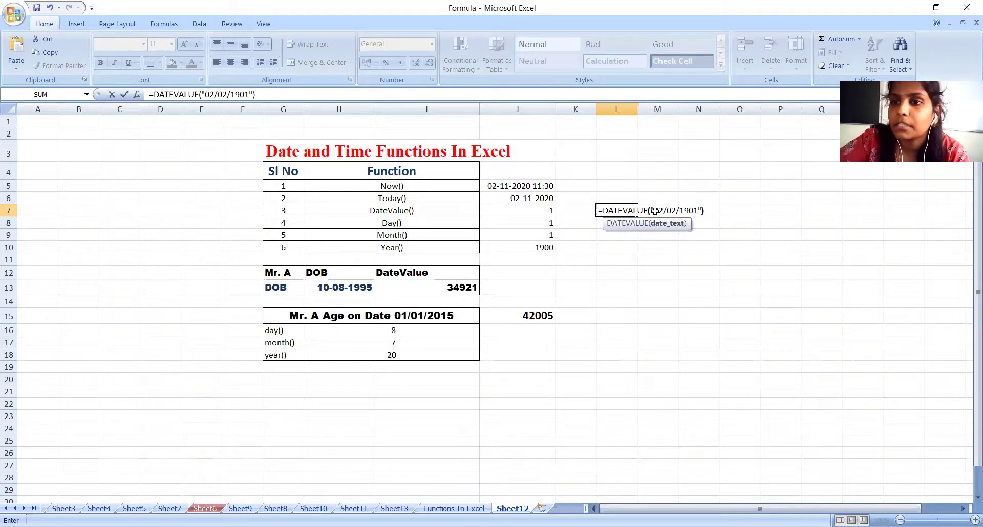
key("Return")
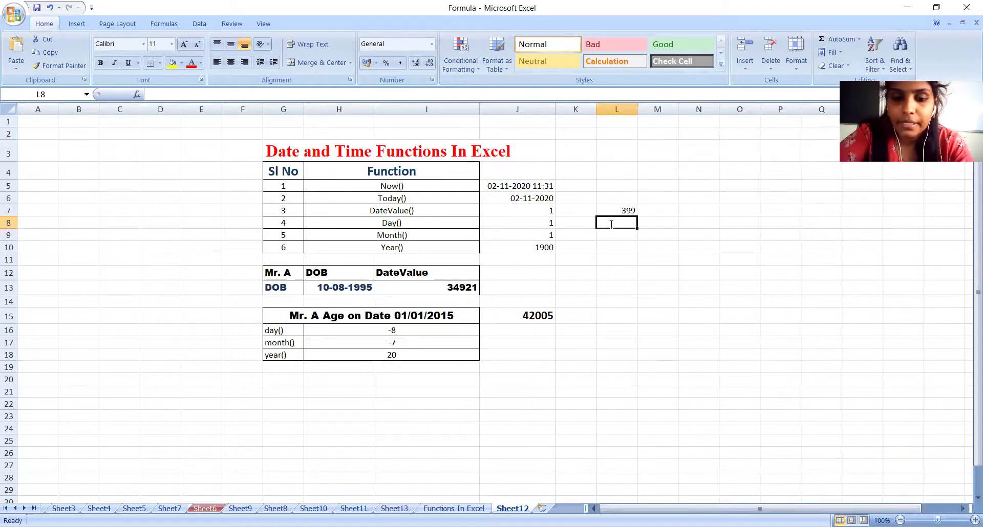
type("dateva")
key("BackSpace")
key("BackSpace")
key("BackSpace")
key("BackSpace")
key("BackSpace")
key("BackSpace")
Enter the formula =DATEVALUE("02/01/1900") in L8 to convert that date to its serial number.
type("=d")
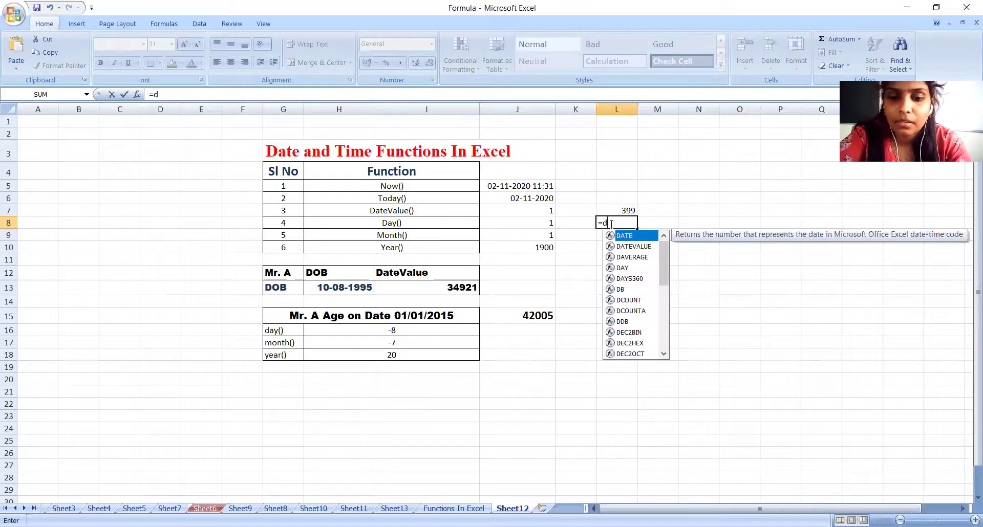
type("atev")
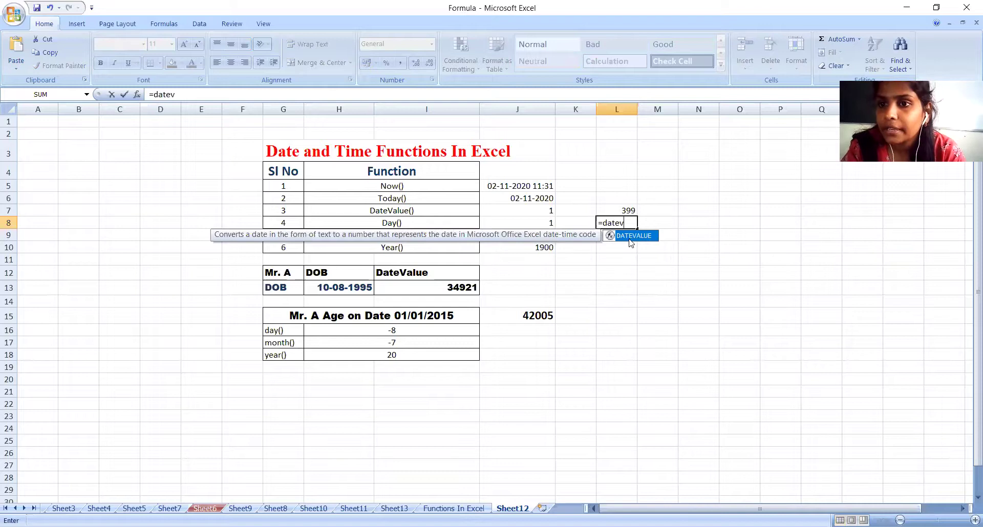
double_click(630, 236)
type("\"02/01/19")
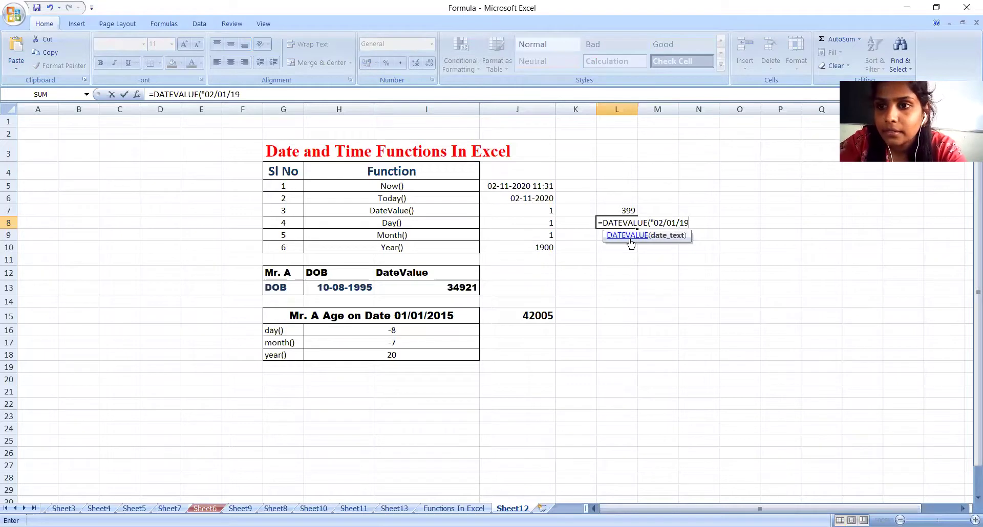
type("00")
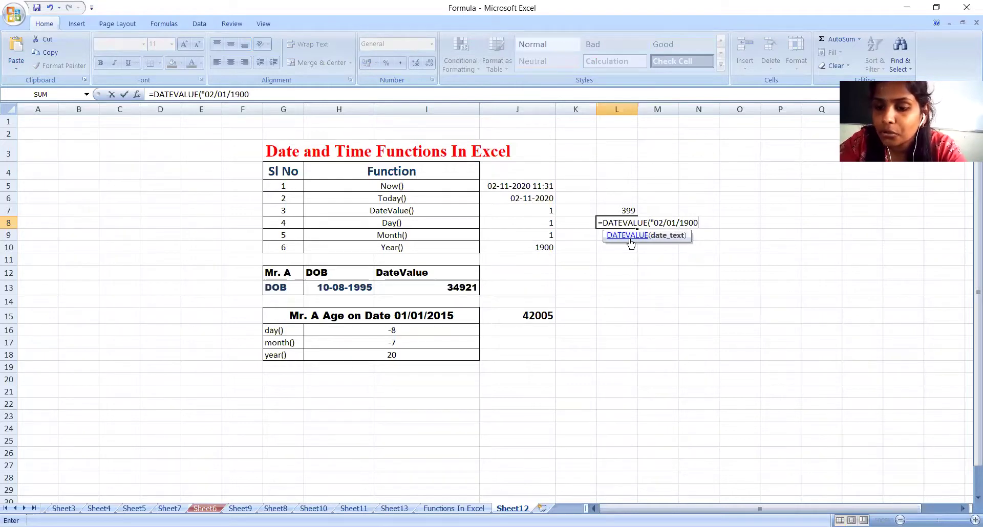
type("\")")
key("Return")
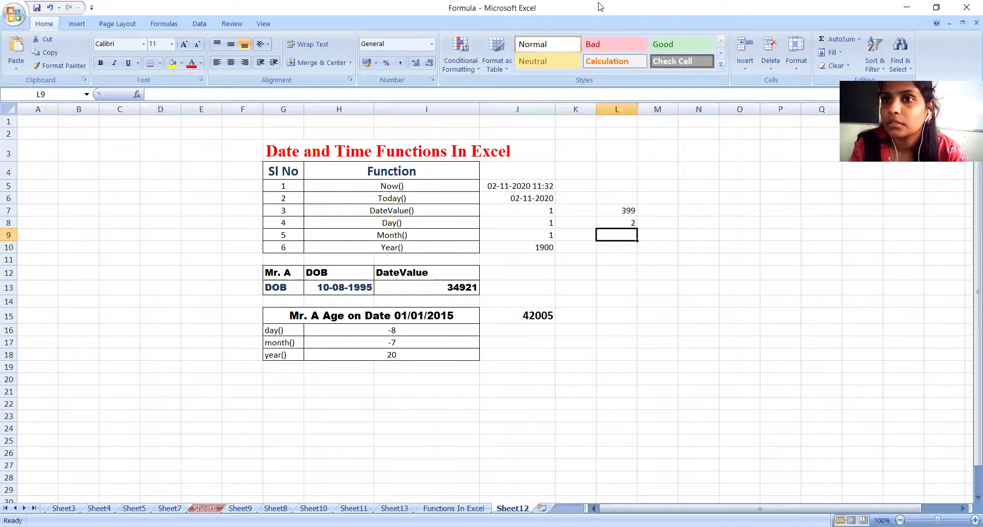
Switch to the blank whiteboard and handwrite the date 01/01/1900 with a dash leading to its date value 1.
left_click(623, 269)
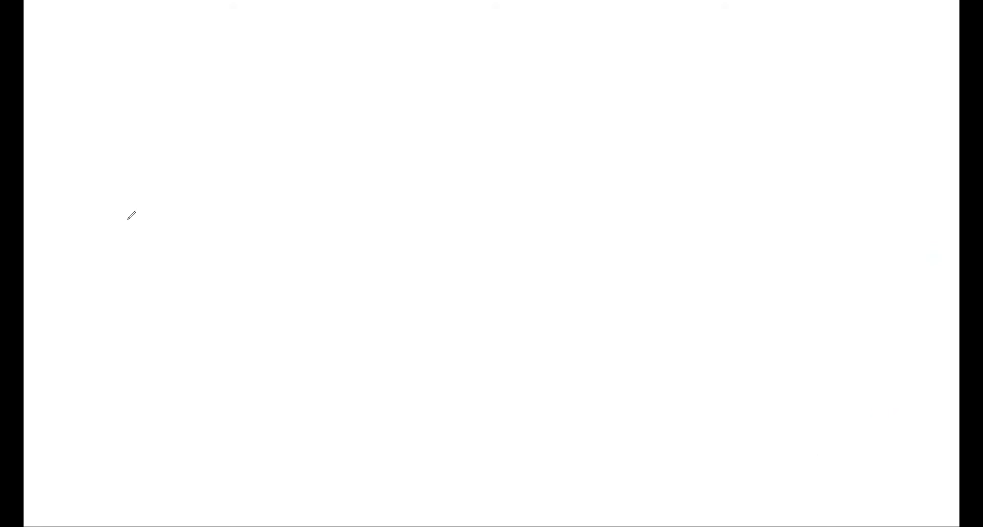
mouse_move(121, 208)
left_mouse_down()
mouse_move(172, 210)
mouse_move(178, 185)
mouse_move(208, 183)
left_mouse_up()
mouse_move(184, 125)
left_mouse_down()
mouse_move(226, 167)
mouse_move(250, 144)
mouse_move(312, 120)
left_mouse_up()
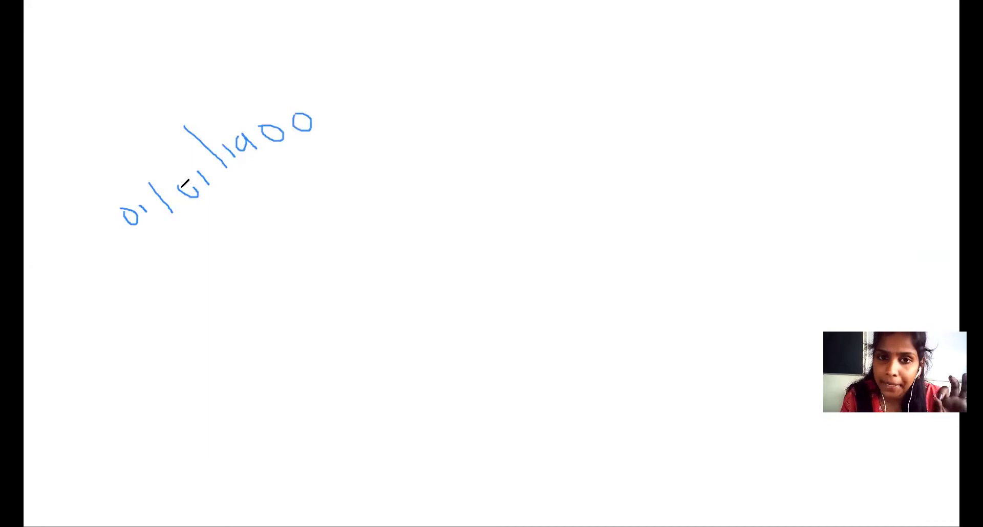
left_click_drag(188, 179, 176, 185)
mouse_move(321, 116)
left_mouse_down()
mouse_move(396, 100)
mouse_move(417, 107)
left_mouse_up()
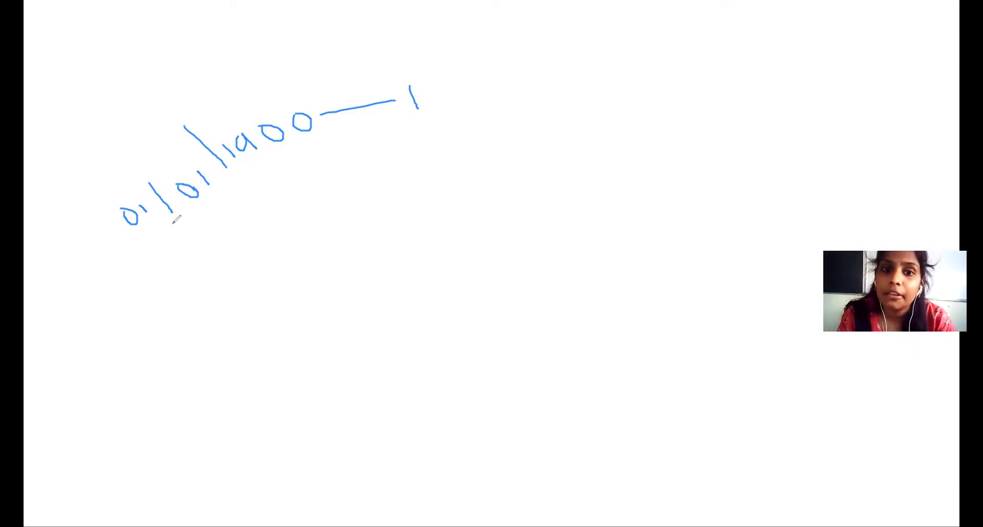
Handwrite the date 02/01/1900 below the first date, with a dash leading to its date value 2.
left_click_drag(156, 248, 212, 245)
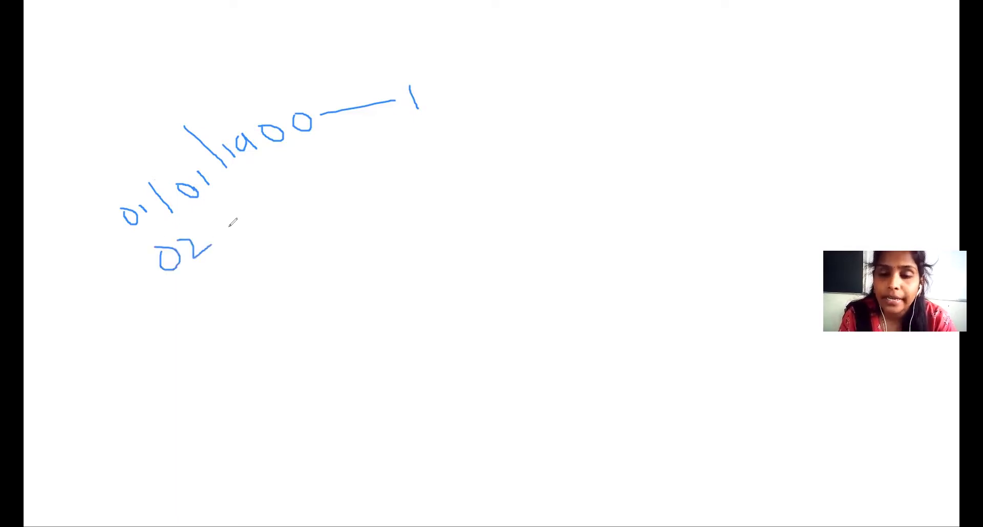
left_click_drag(188, 207, 229, 231)
left_click_drag(232, 198, 262, 191)
mouse_move(264, 174)
left_mouse_down()
mouse_move(283, 196)
mouse_move(326, 140)
left_mouse_up()
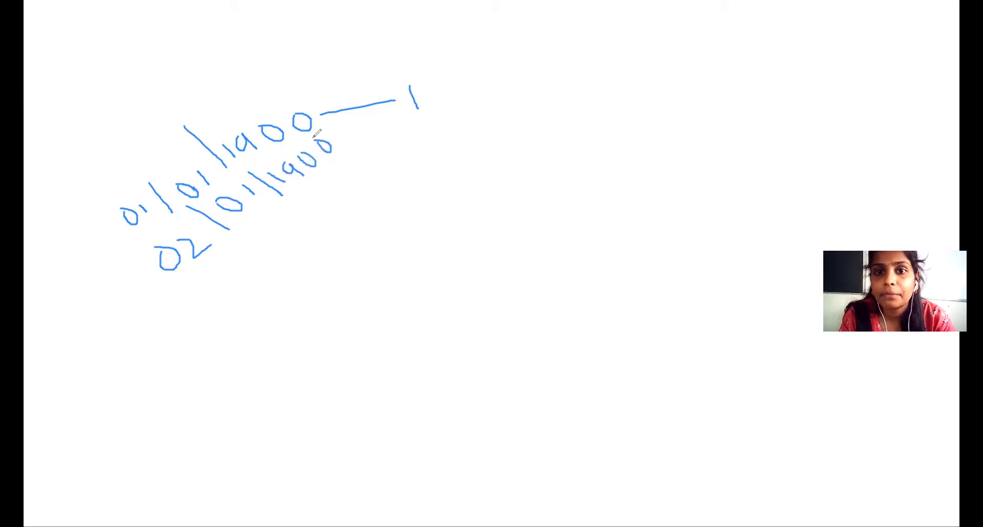
left_click_drag(142, 208, 150, 203)
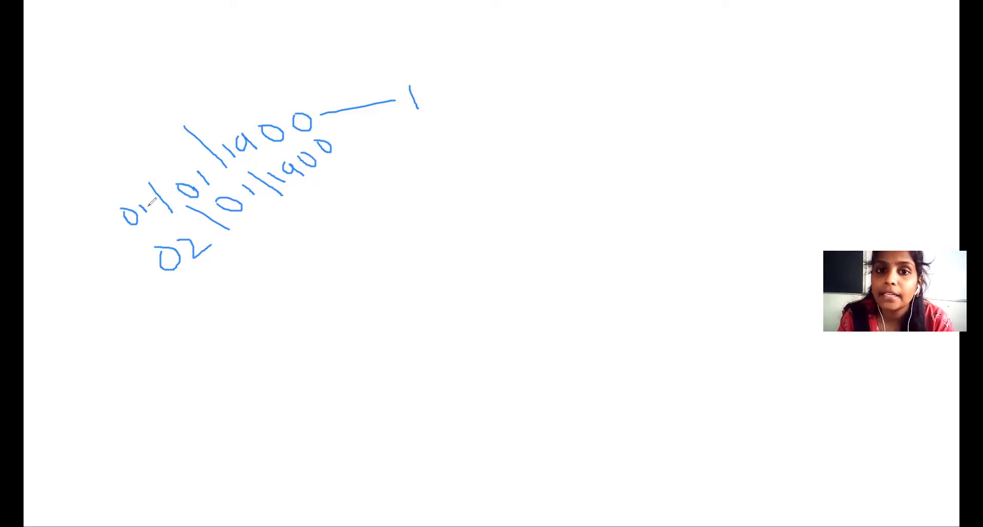
left_click_drag(362, 140, 462, 132)
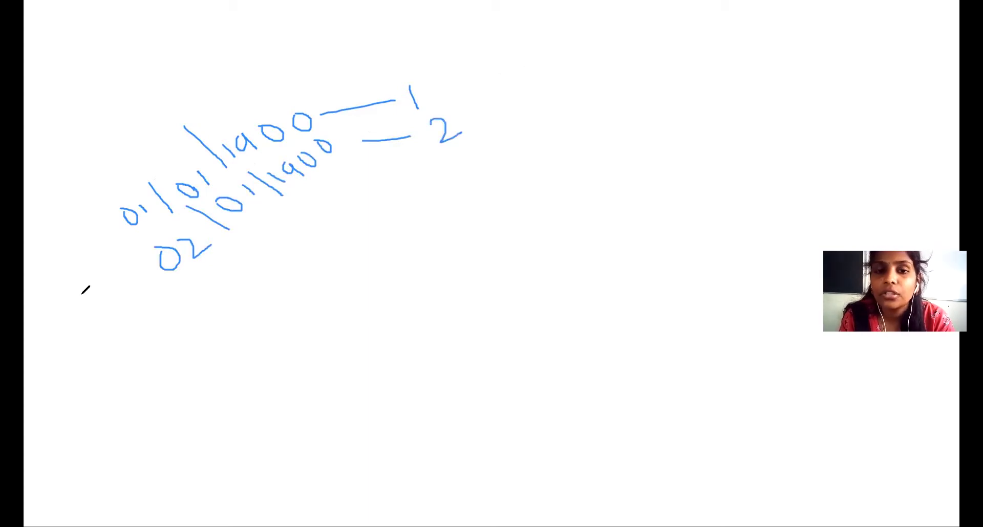
Handwrite the date 05/01/1900 as the third line on the whiteboard, with a dash and its date value 5.
mouse_move(219, 298)
left_mouse_down()
mouse_move(195, 295)
mouse_move(228, 299)
mouse_move(225, 278)
mouse_move(258, 283)
mouse_move(265, 255)
mouse_move(287, 259)
left_mouse_up()
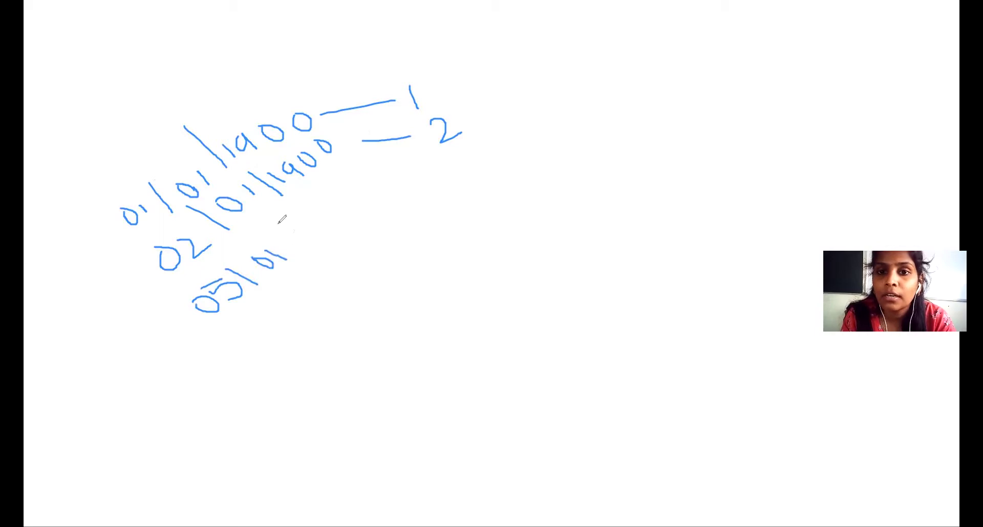
mouse_move(279, 224)
left_mouse_down()
mouse_move(306, 244)
mouse_move(305, 228)
mouse_move(357, 203)
left_mouse_up()
mouse_move(368, 197)
left_mouse_down()
mouse_move(363, 204)
mouse_move(414, 186)
left_mouse_up()
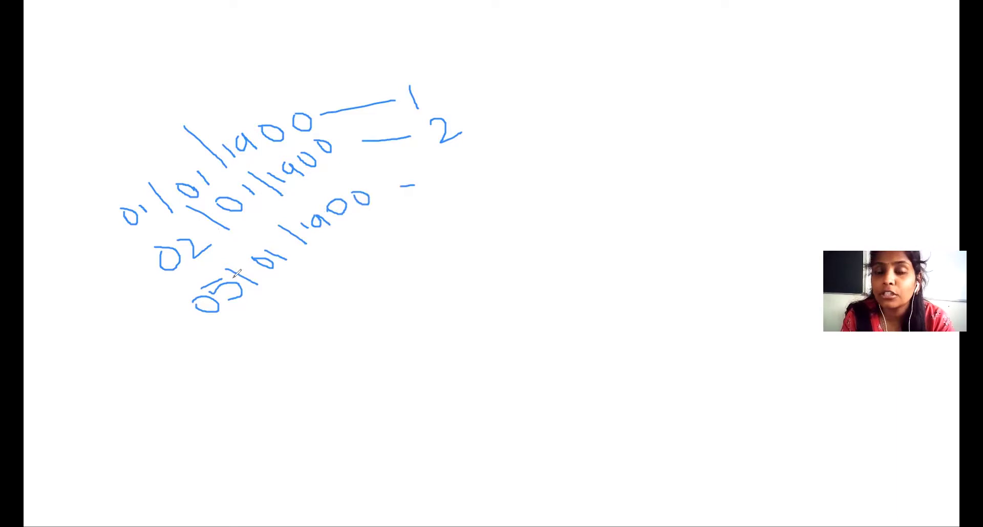
left_click(446, 158)
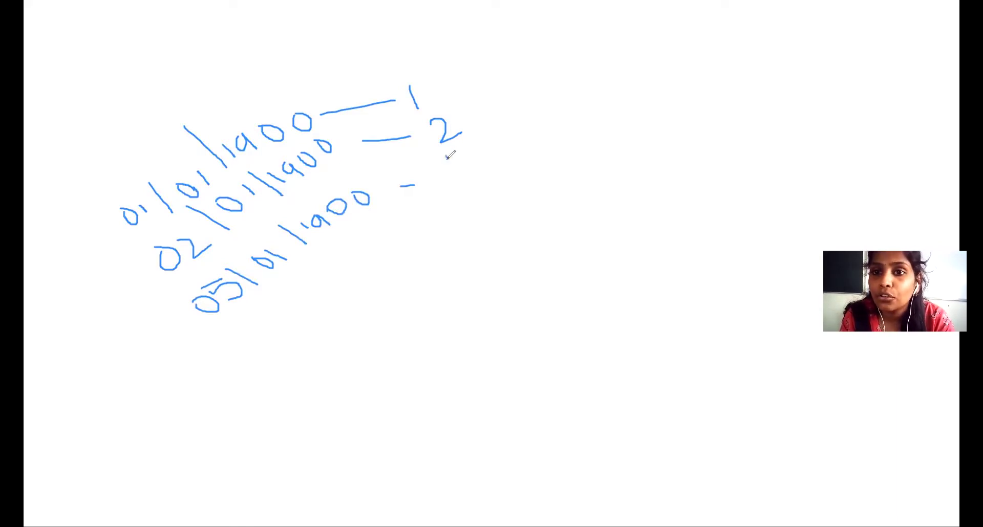
left_click_drag(447, 157, 477, 167)
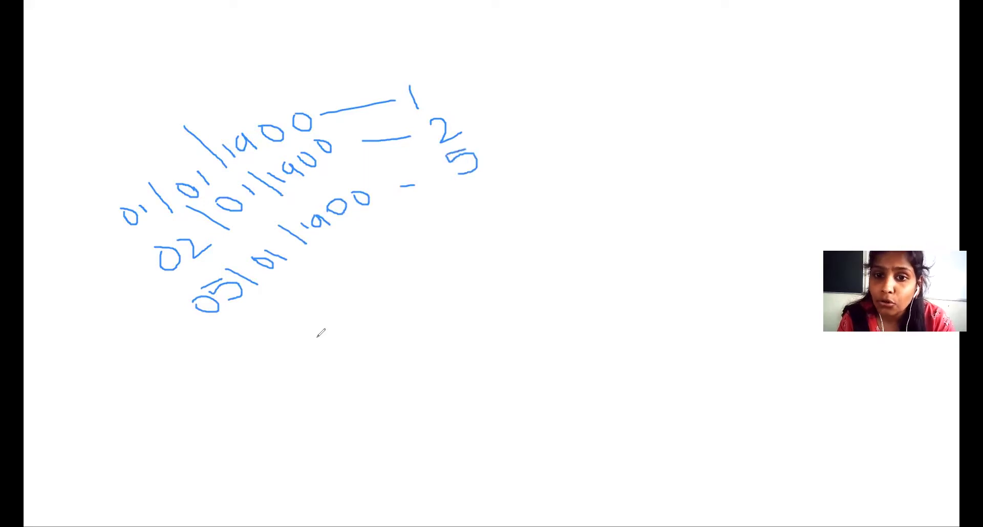
Handwrite the date 02/03/1901 as the fourth line on the whiteboard, below 05/01/1900.
left_click_drag(307, 327, 352, 317)
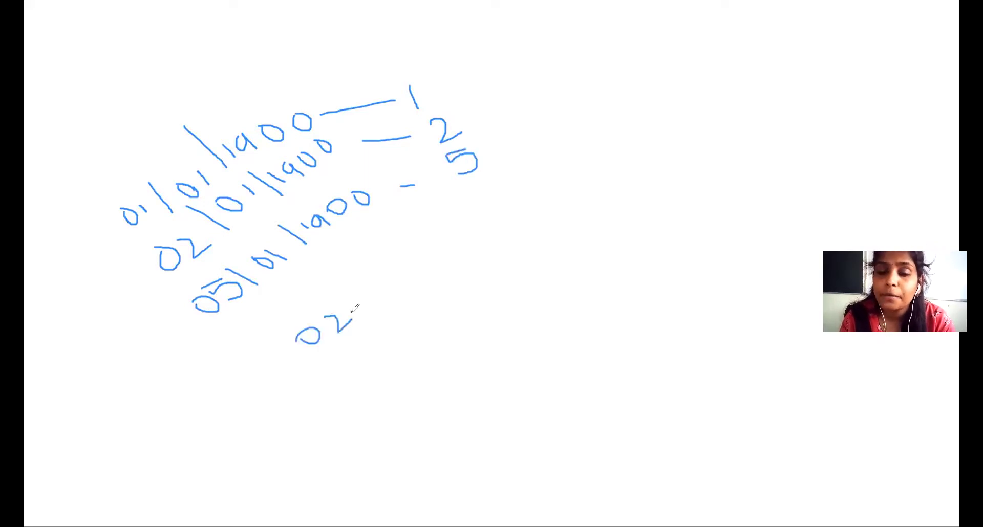
mouse_move(343, 280)
left_mouse_down()
mouse_move(374, 302)
mouse_move(410, 271)
mouse_move(419, 288)
left_mouse_up()
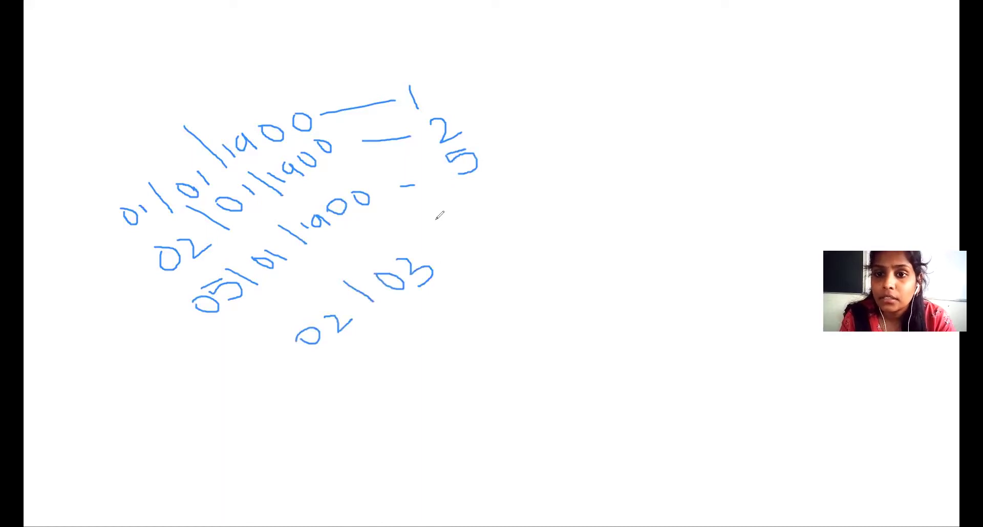
left_click_drag(429, 221, 447, 237)
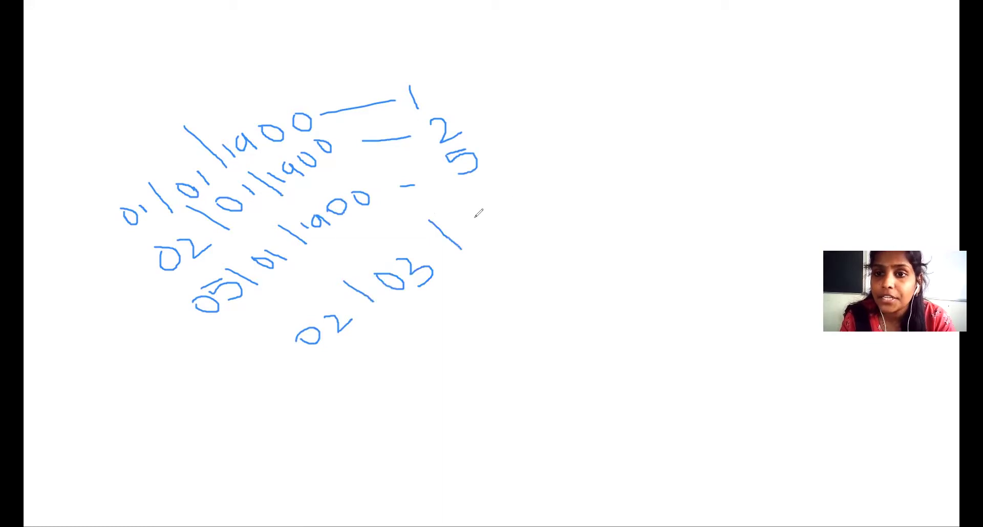
mouse_move(466, 210)
left_mouse_down()
mouse_move(480, 224)
mouse_move(512, 222)
mouse_move(513, 188)
mouse_move(510, 200)
mouse_move(549, 198)
left_mouse_up()
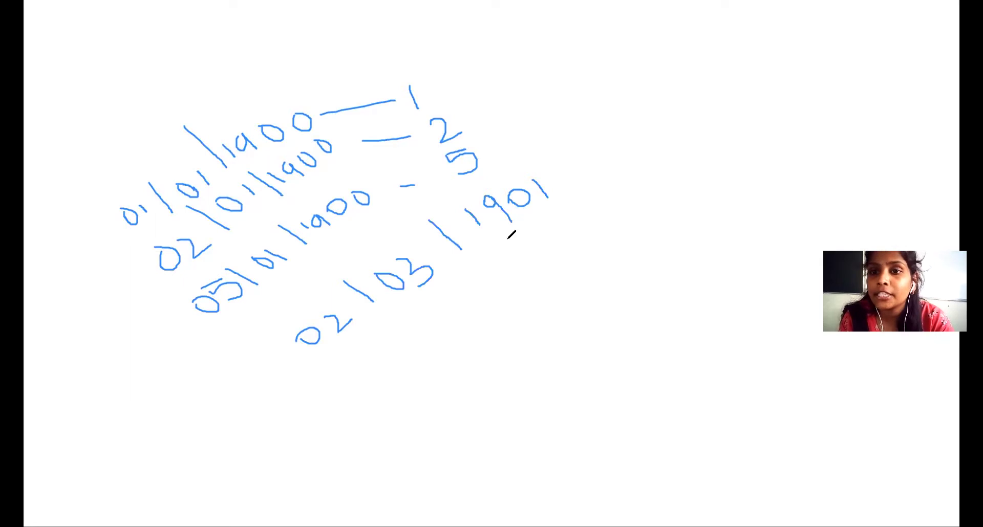
Underline the year 1901 in the fourth date and handwrite 365 beneath it.
left_click_drag(495, 248, 595, 201)
mouse_move(526, 250)
left_mouse_down()
mouse_move(543, 264)
mouse_move(544, 285)
left_mouse_up()
mouse_move(590, 238)
left_mouse_down()
mouse_move(579, 257)
mouse_move(601, 250)
mouse_move(598, 267)
left_mouse_up()
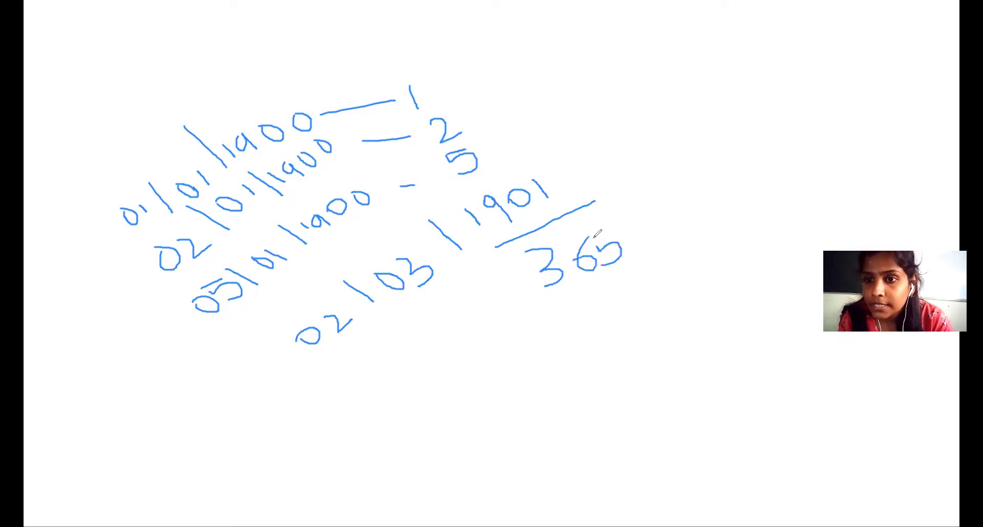
left_click_drag(620, 230, 595, 235)
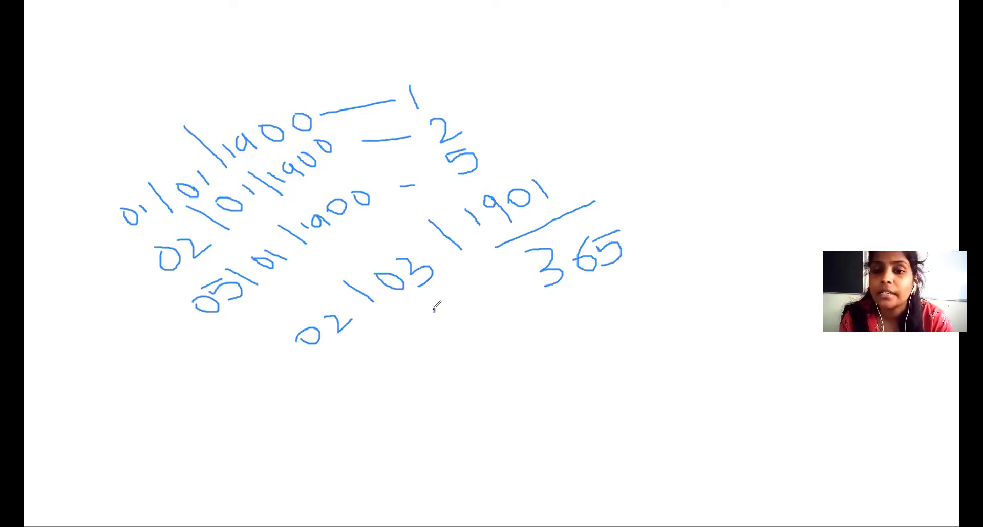
Handwrite 90 beneath the month and 2 beneath the day, joining them with plus signs into 2 + 90 + 365.
left_click_drag(433, 310, 460, 331)
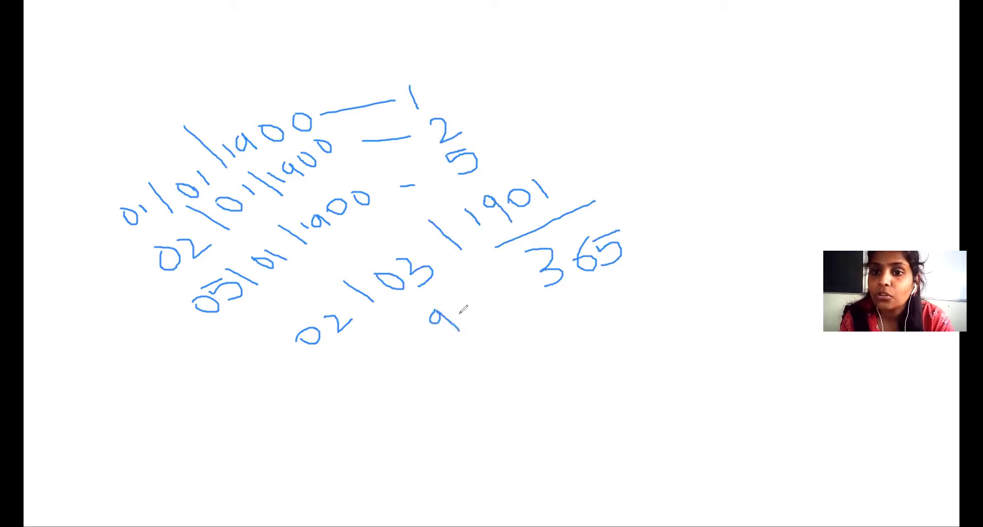
left_click_drag(458, 297, 470, 288)
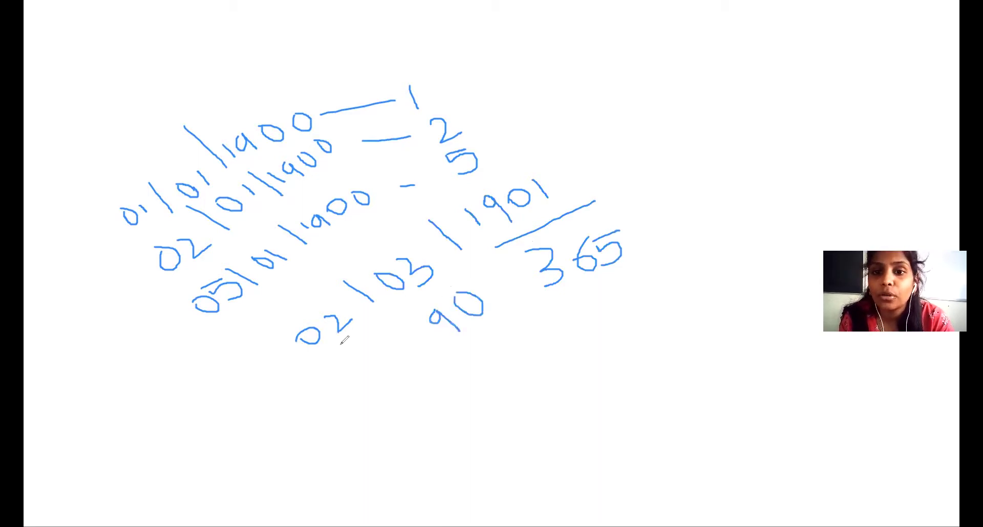
mouse_move(349, 365)
left_mouse_down()
mouse_move(385, 375)
mouse_move(416, 347)
left_mouse_up()
left_click_drag(398, 350, 412, 362)
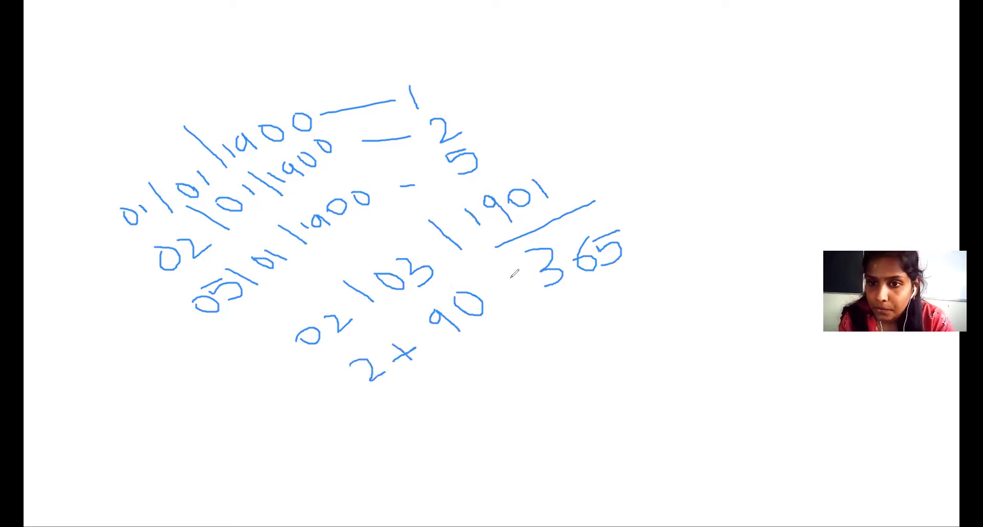
left_click_drag(514, 289, 499, 293)
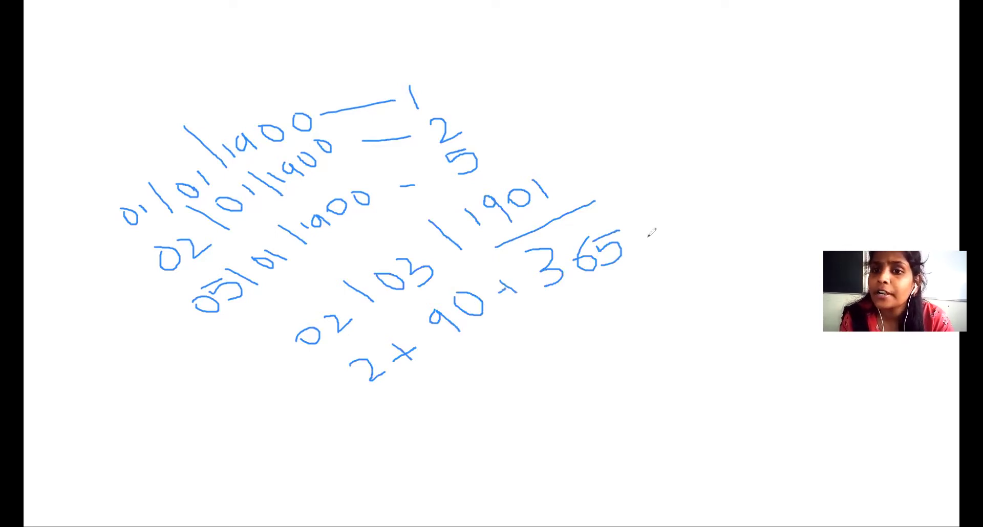
Handwrite the total 457 below the sum 2 + 90 + 365 on the whiteboard.
mouse_move(489, 383)
left_mouse_down()
mouse_move(497, 400)
mouse_move(524, 373)
left_mouse_up()
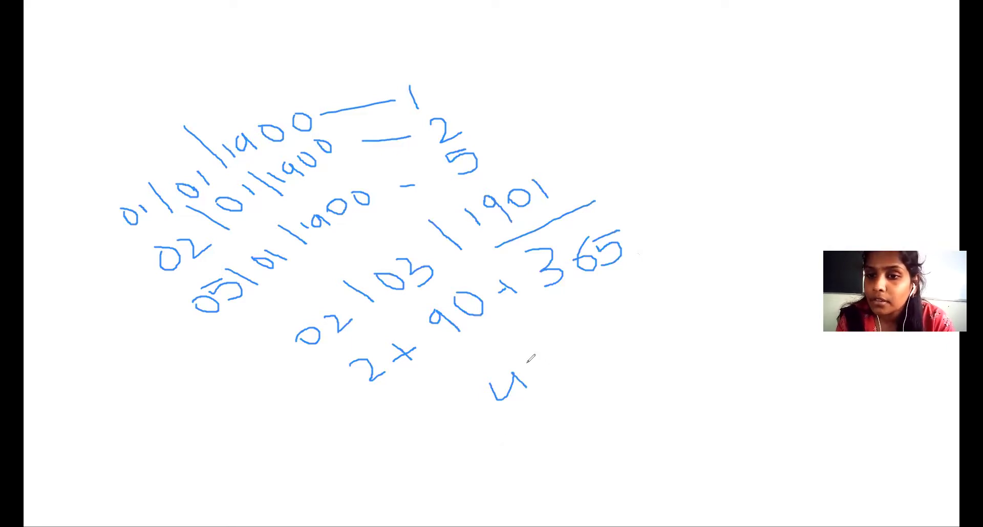
mouse_move(554, 366)
left_mouse_down()
mouse_move(537, 386)
mouse_move(571, 346)
mouse_move(575, 377)
mouse_move(579, 363)
left_mouse_up()
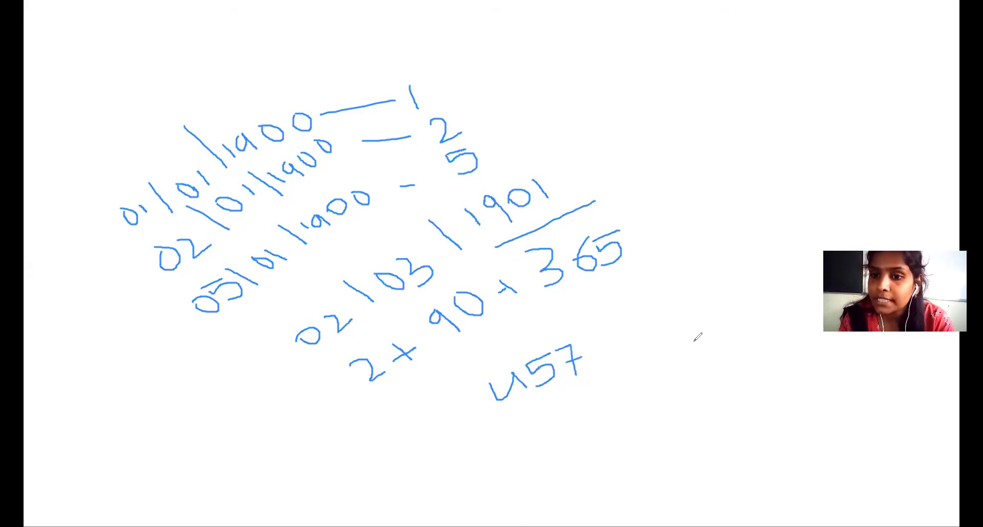
left_click_drag(502, 408, 696, 345)
mouse_move(638, 349)
left_mouse_down()
mouse_move(595, 175)
mouse_move(581, 186)
left_mouse_up()
left_click_drag(607, 188, 579, 189)
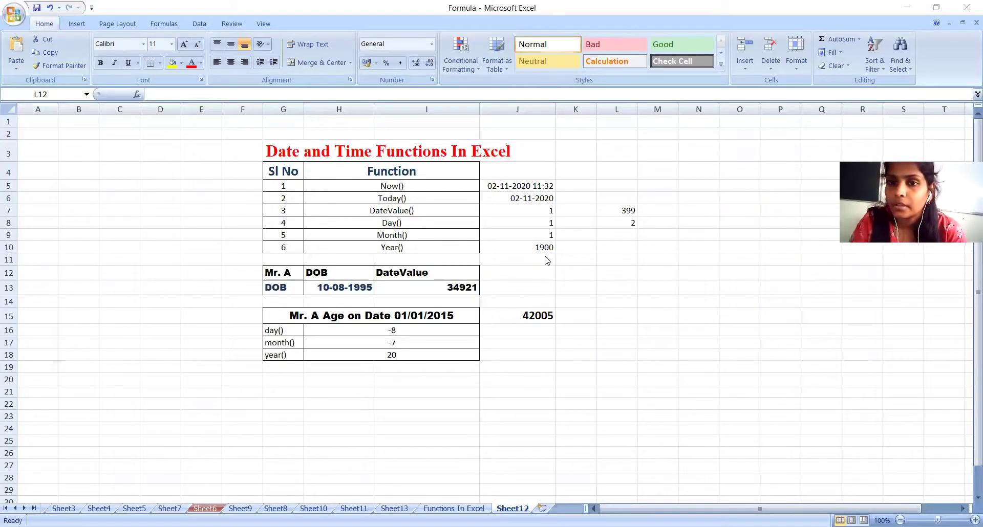
left_click(549, 213)
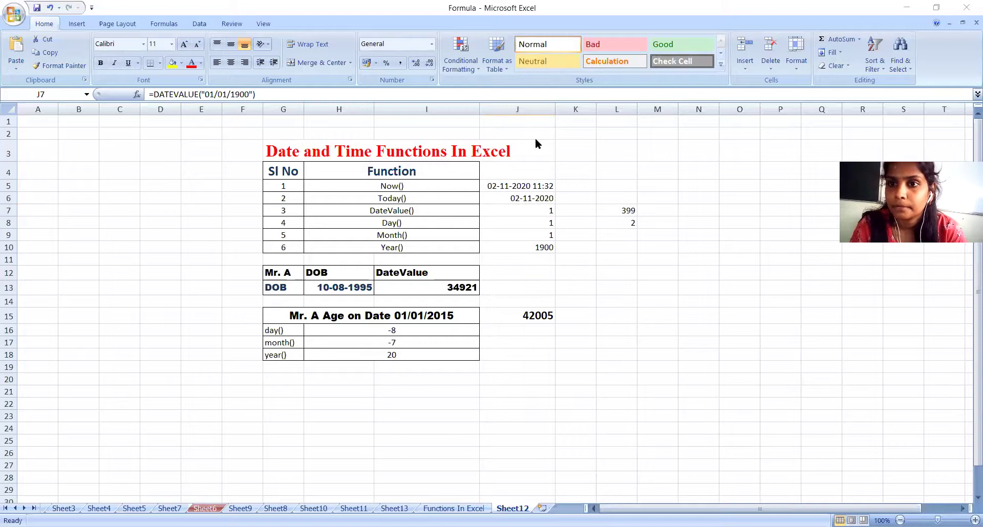
left_click(517, 223)
key("BackSpace")
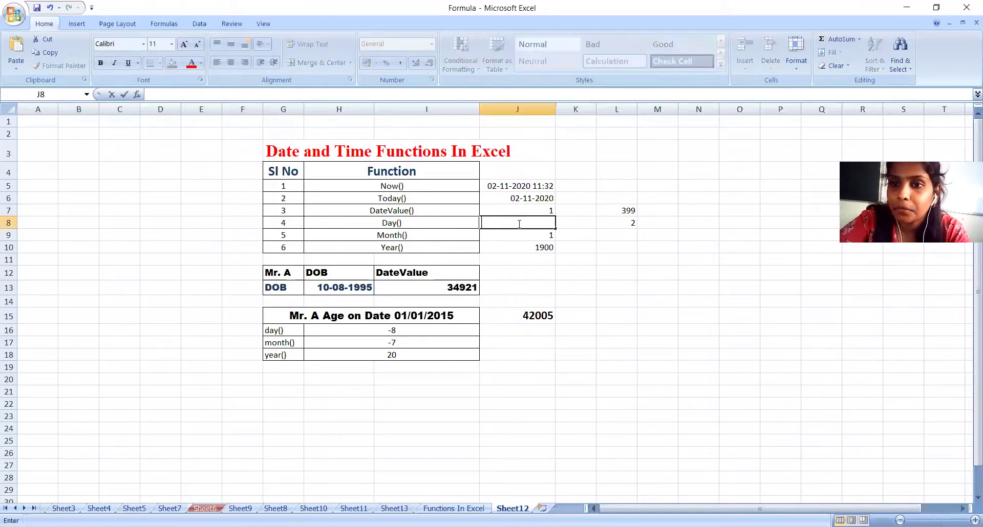
type("=d")
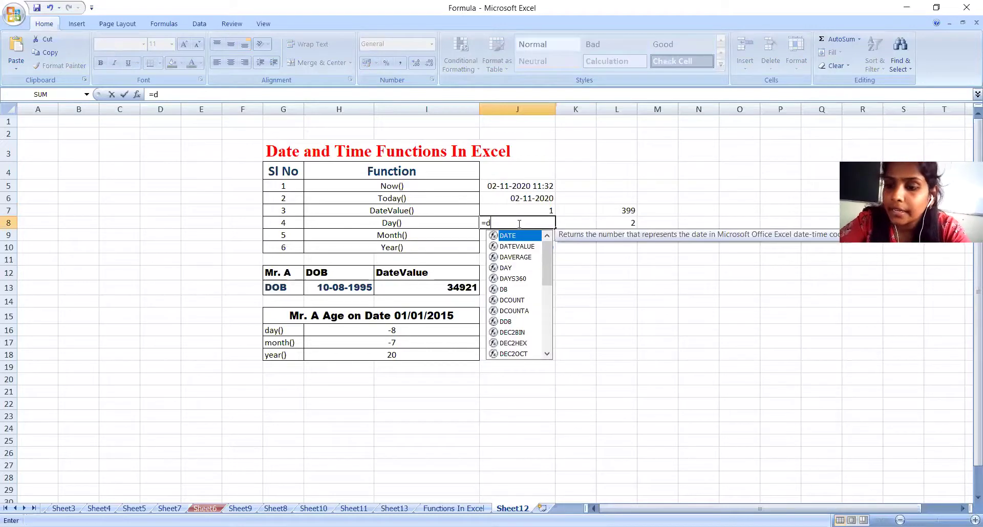
key("Return")
type("9")
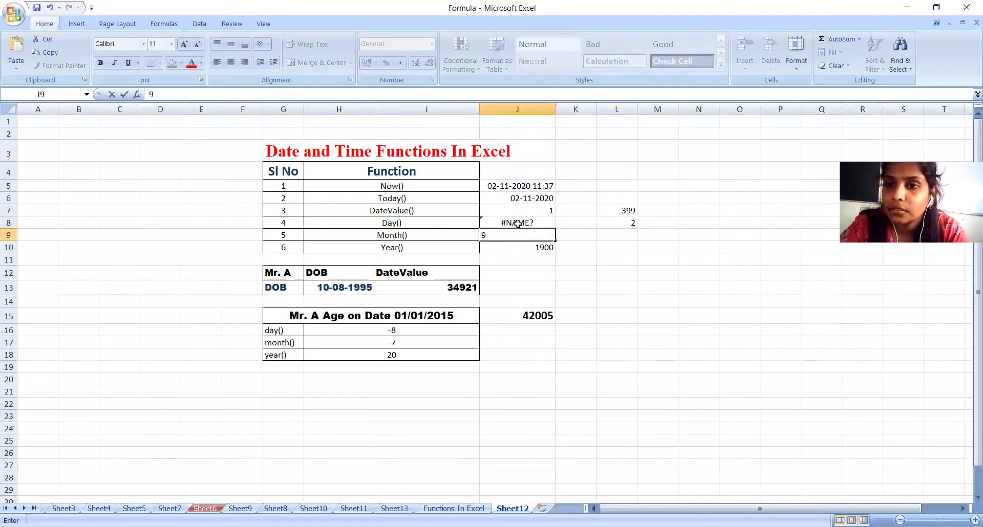
Replace the content of J8 with the formula =DAY(1) to get the day of serial number 1.
left_click(522, 223)
key("BackSpace")
type("=d")
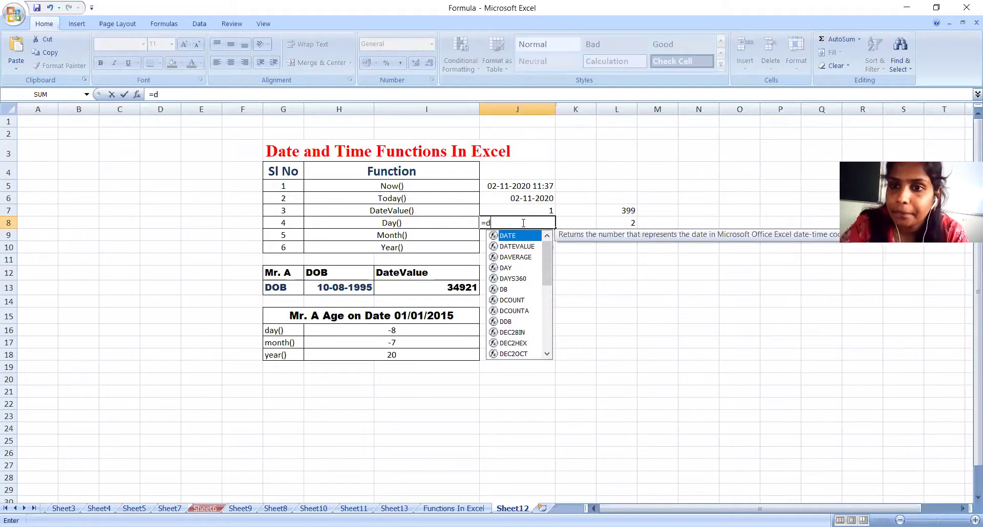
type("ay")
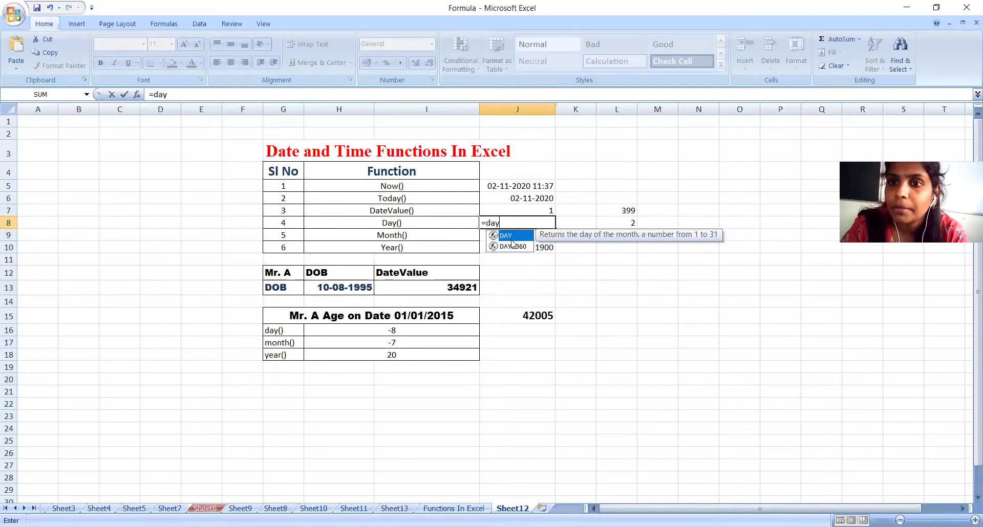
double_click(512, 236)
type("1")
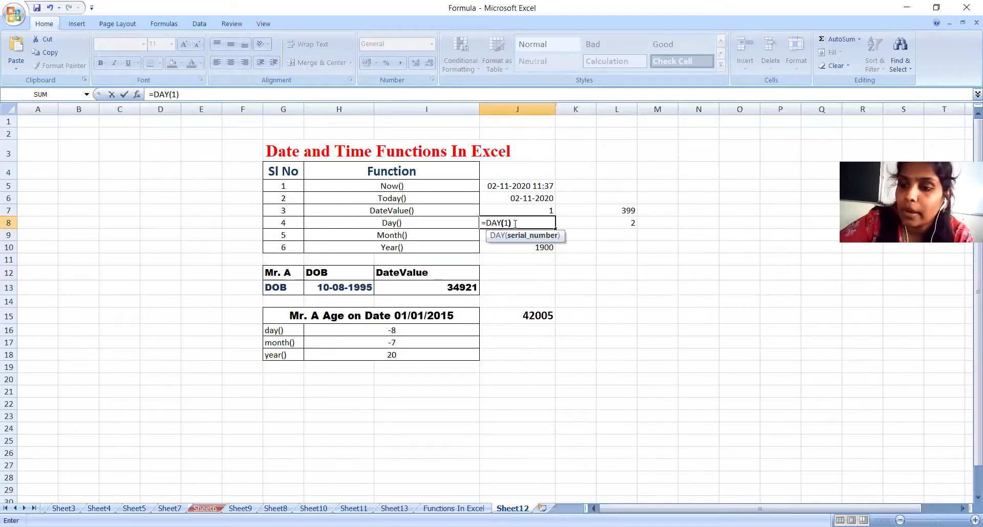
type(")")
key("Return")
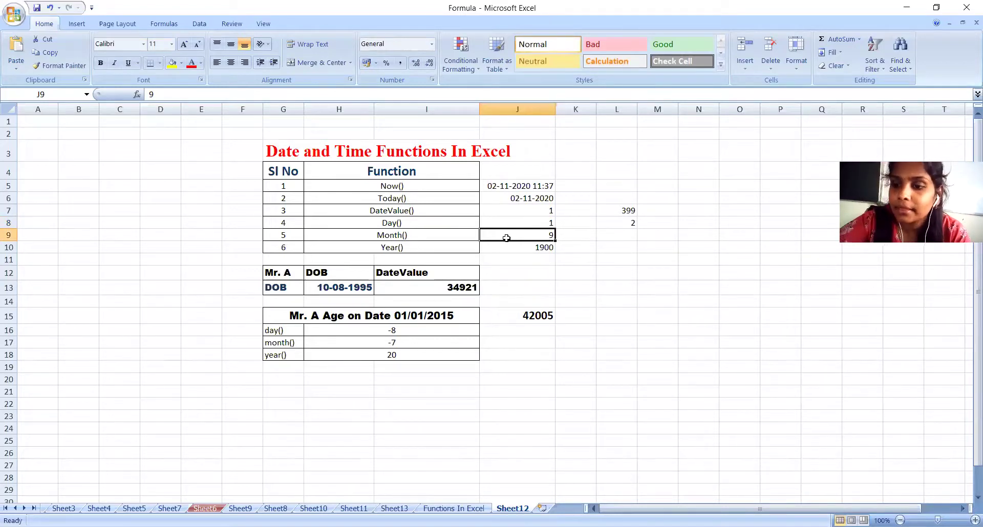
Replace the content of J9 with the formula =MONTH(1) to get the month of serial number 1.
key("BackSpace")
type("=m")
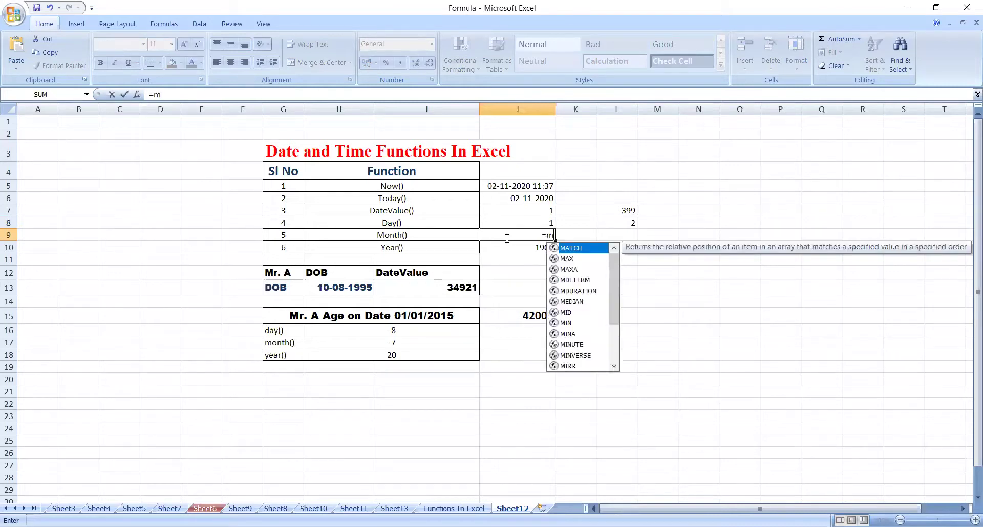
type("onth")
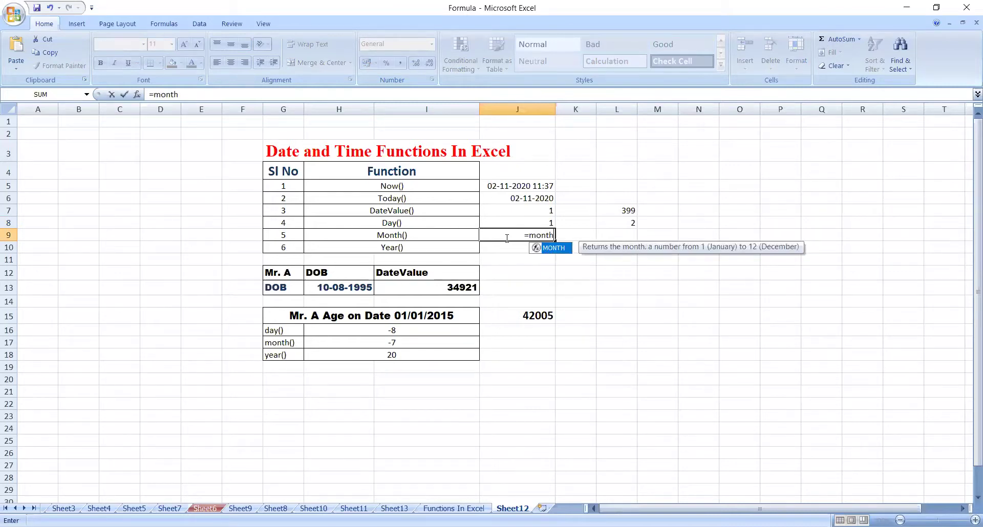
double_click(550, 248)
left_click(574, 223)
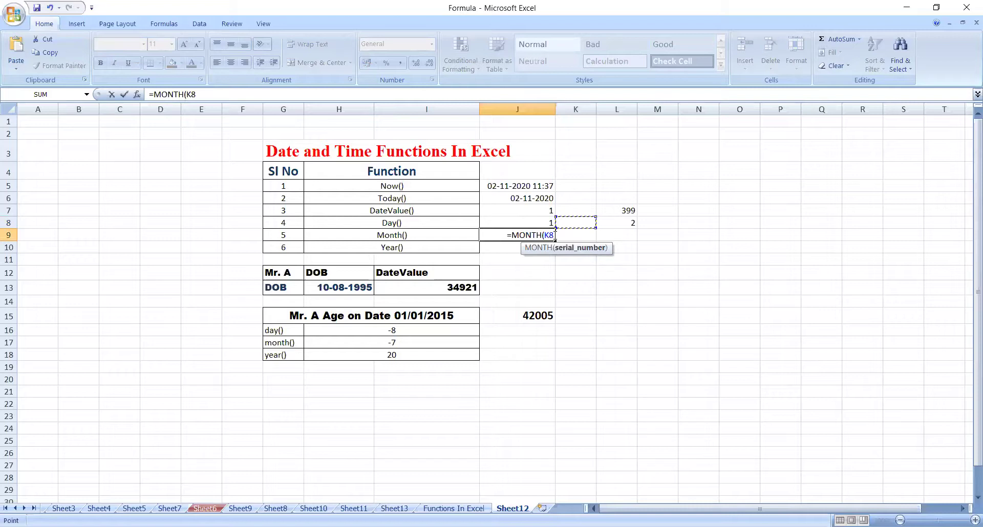
key("BackSpace")
key("BackSpace")
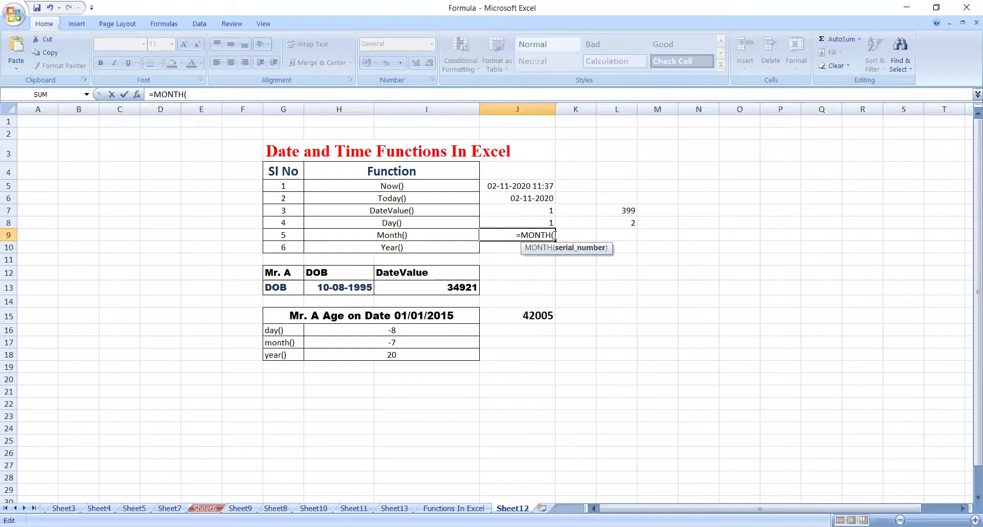
type("1)")
key("Return")
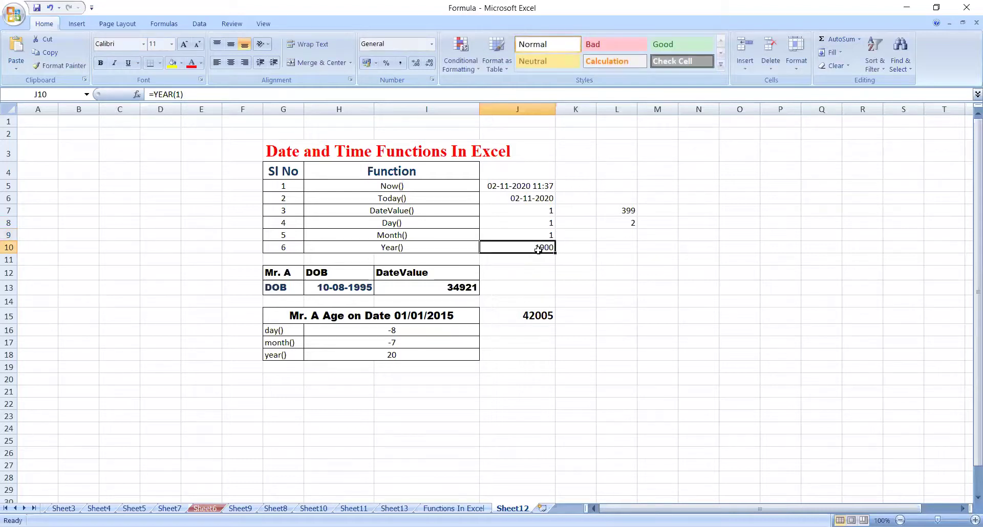
Try the formula =YEAR(1900) in J10, beside the Year() function.
key("BackSpace")
type("=year")
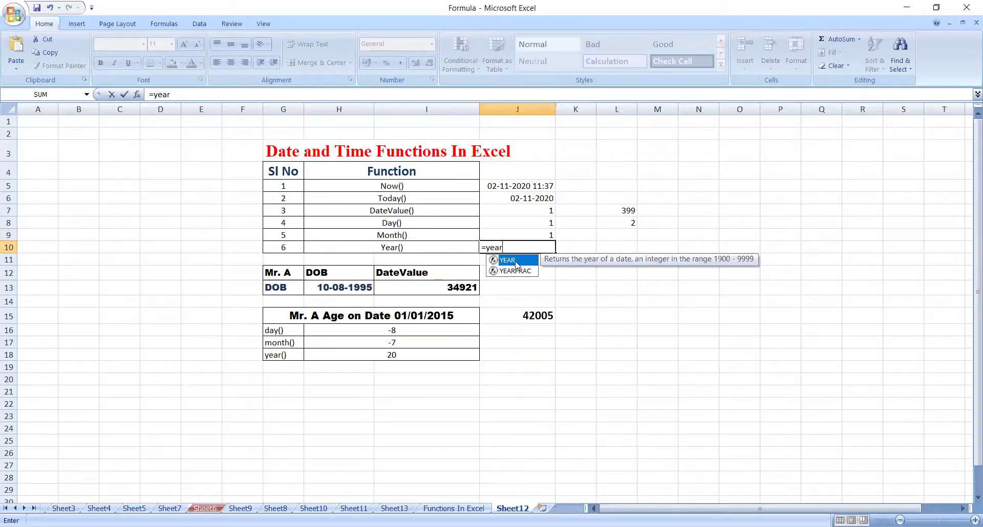
key("Tab")
type("1900)")
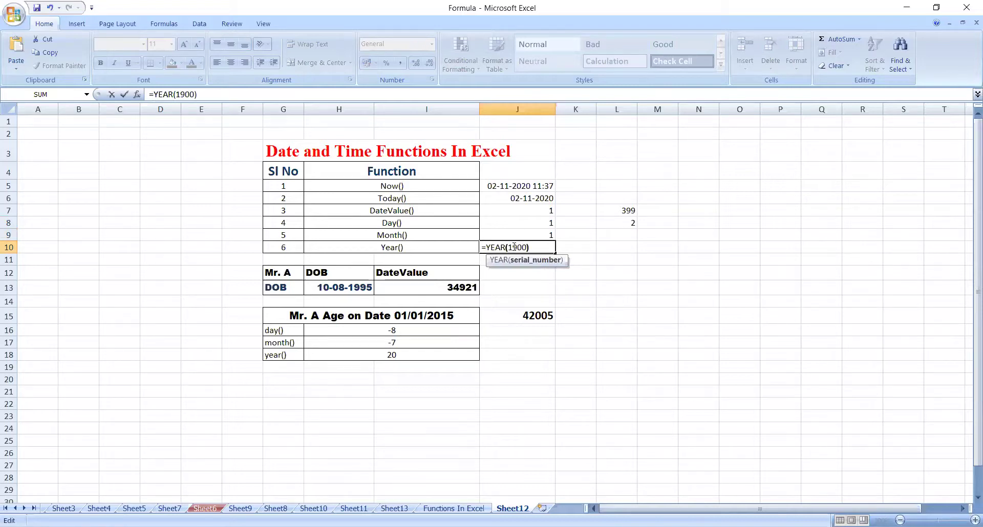
key("Return")
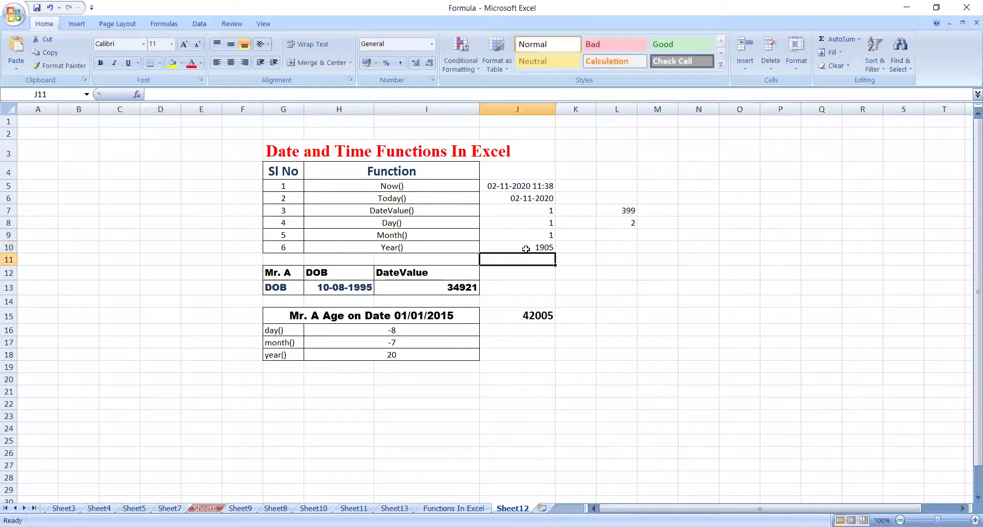
Enter the formula =YEAR(1) in J10 to get the year of serial number 1.
left_click(528, 248)
key("BackSpace")
type("=year")
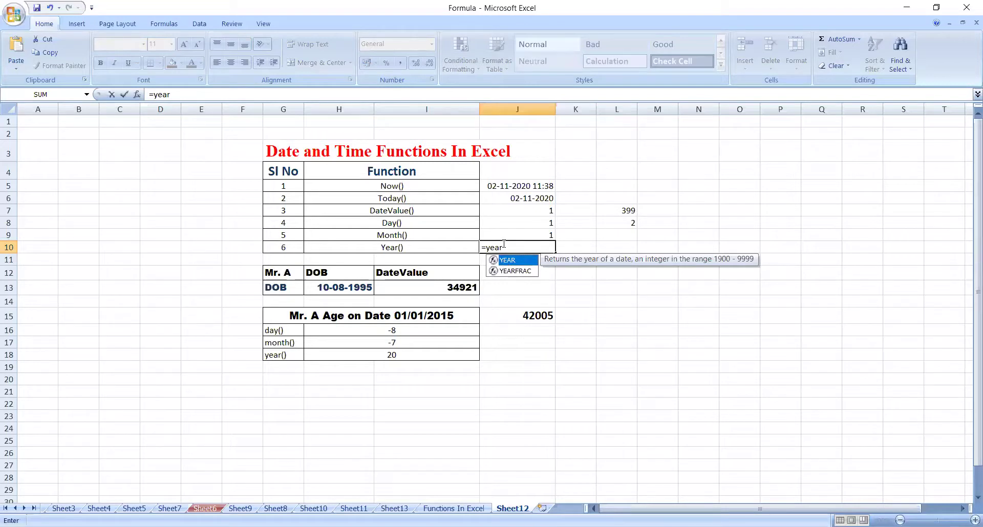
left_click(504, 245)
type("(1")
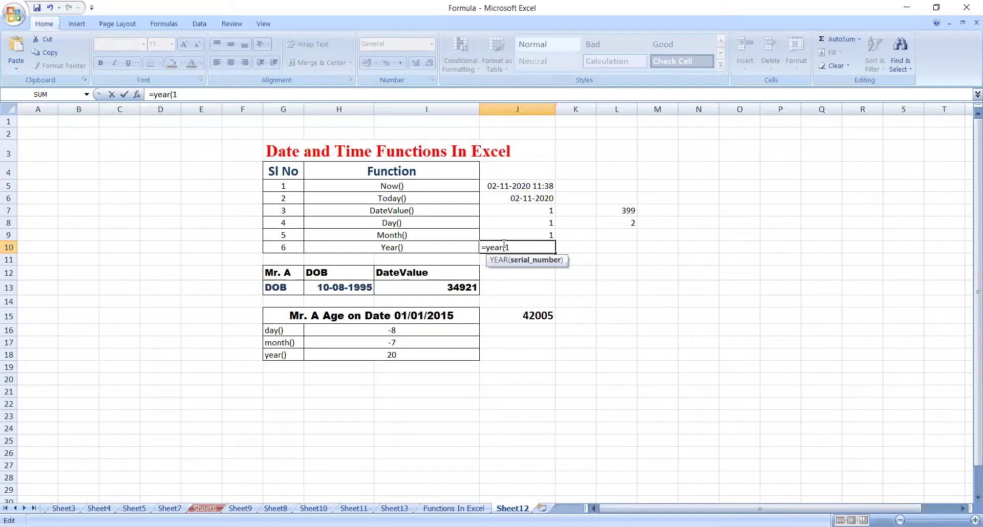
type(")")
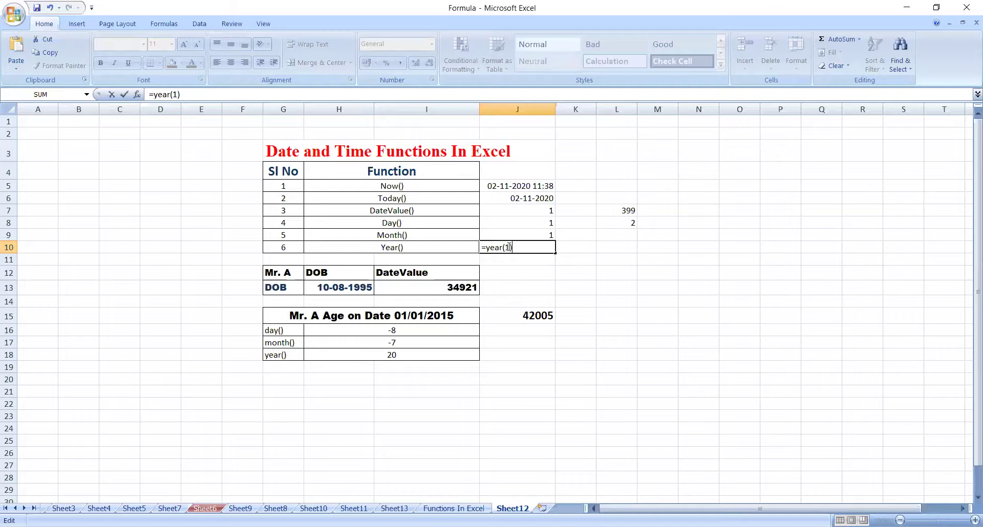
key("Return")
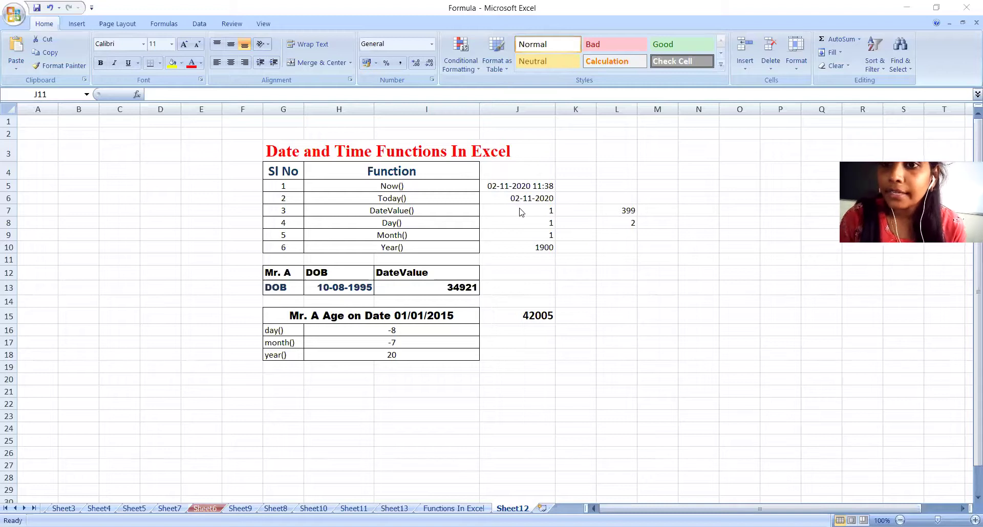
Re-enter the formula =DATEVALUE("01/01/1900") in J7, beside the DateValue() function.
left_click(521, 212)
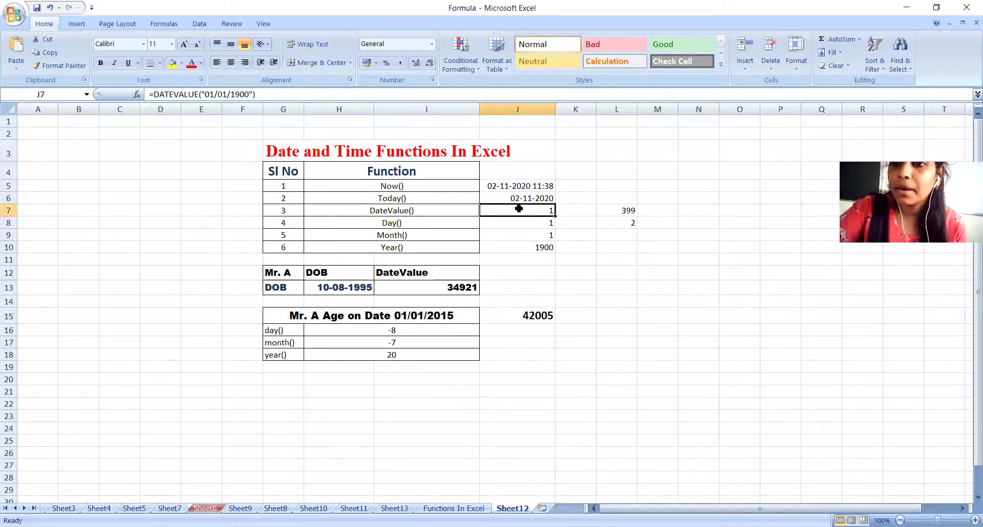
key("BackSpace")
type("=date")
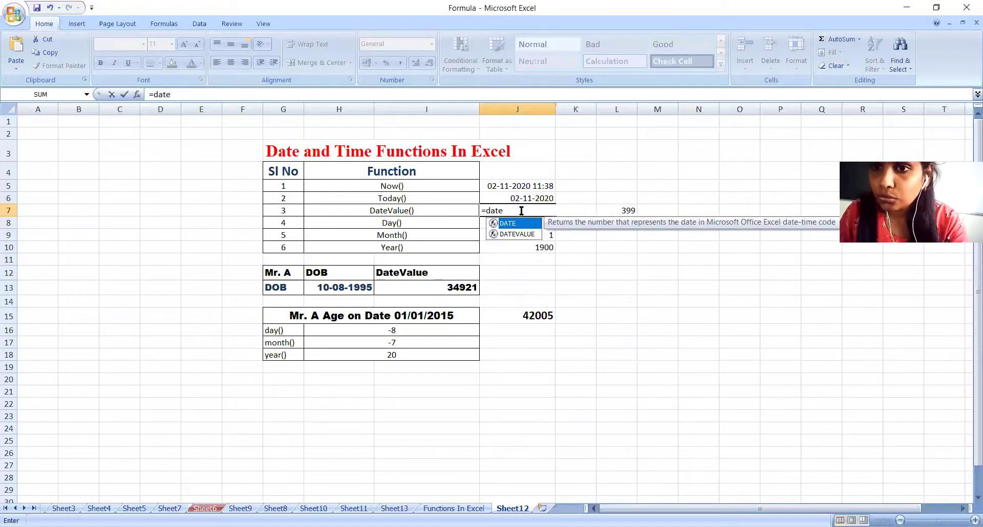
left_click(518, 234)
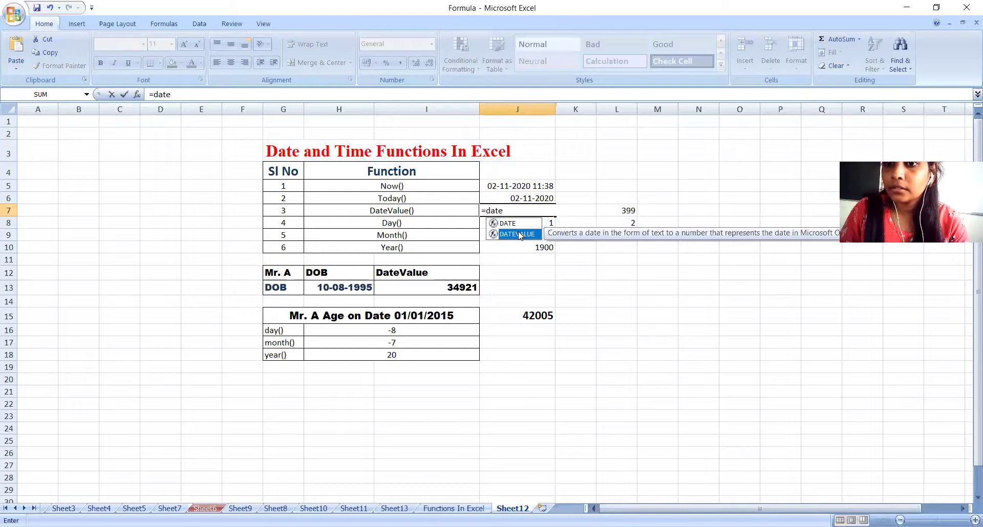
double_click(518, 234)
left_click(518, 236)
key("BackSpace")
key("BackSpace")
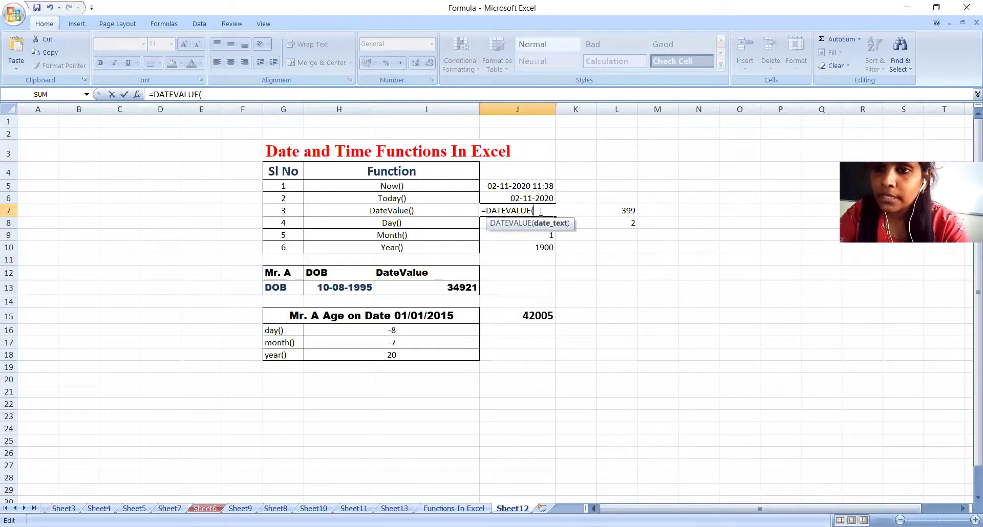
type(":01")
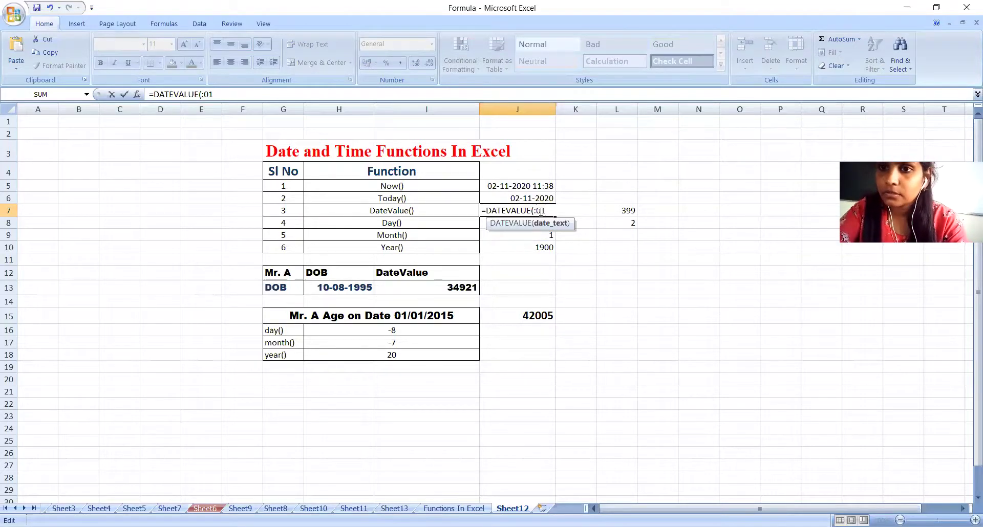
key("BackSpace")
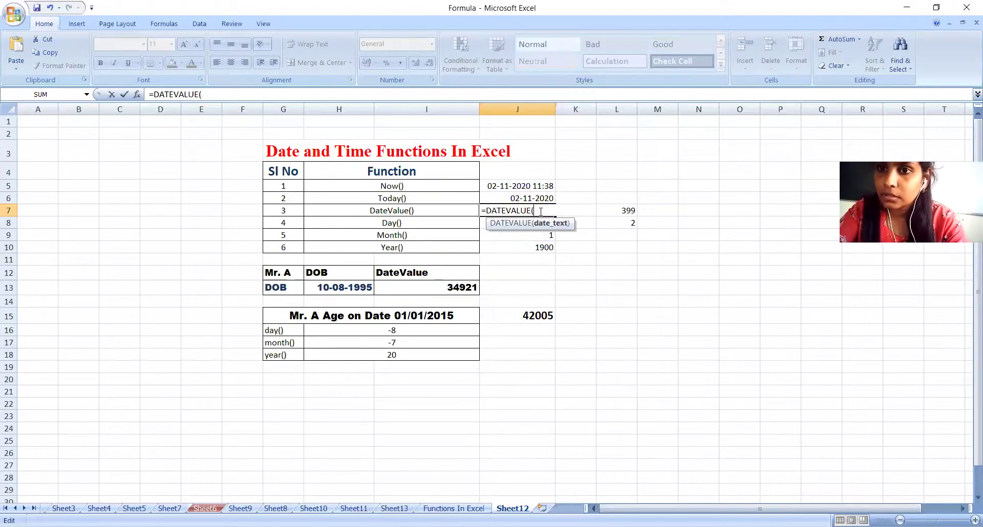
type("\"0")
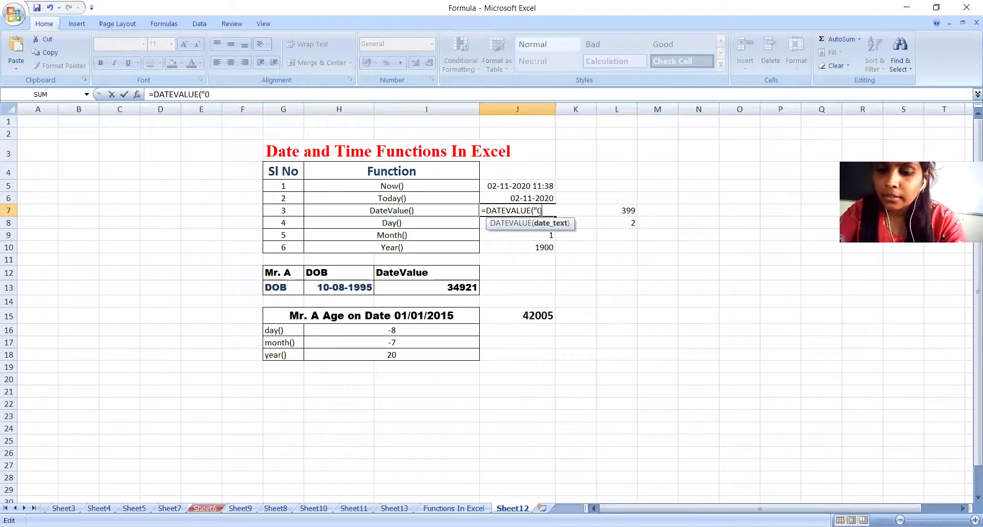
type("1/01/")
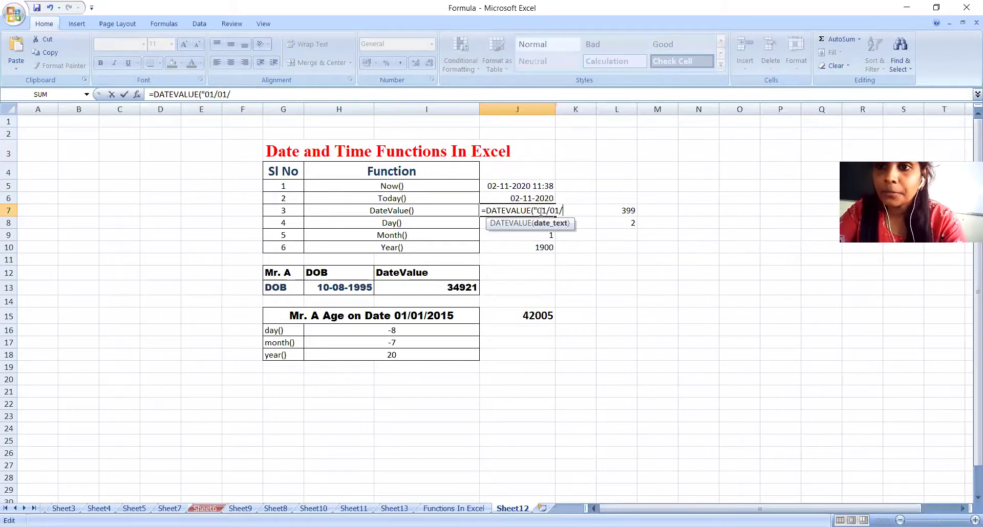
type("1900\"")
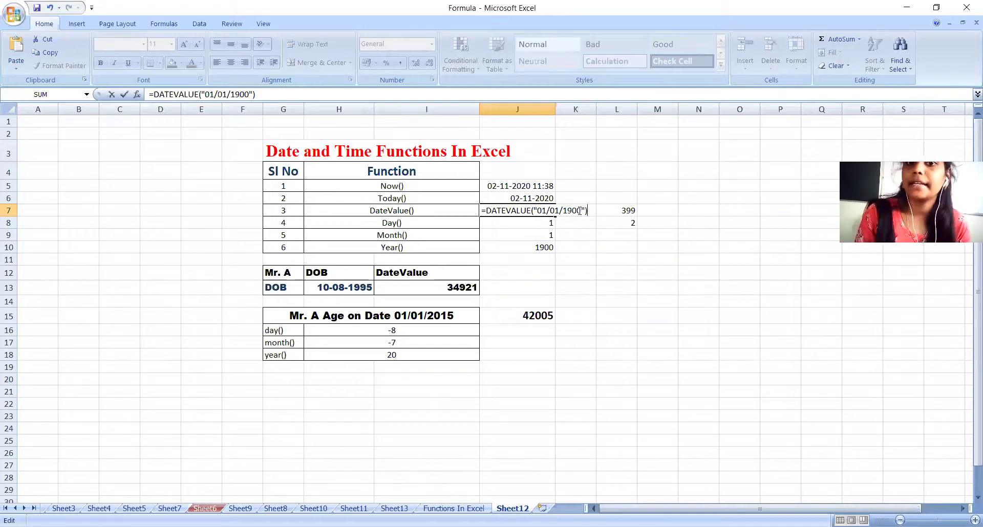
key("Return")
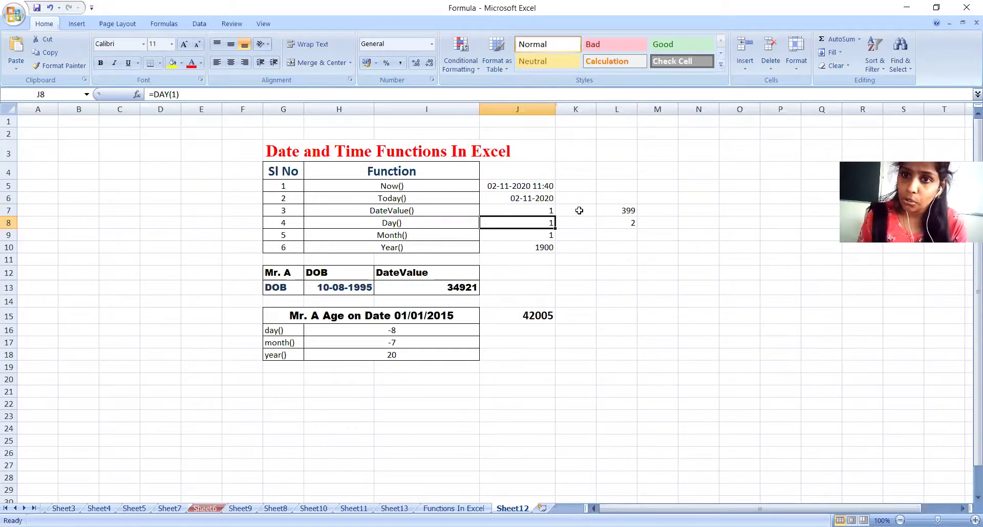
left_click(418, 211)
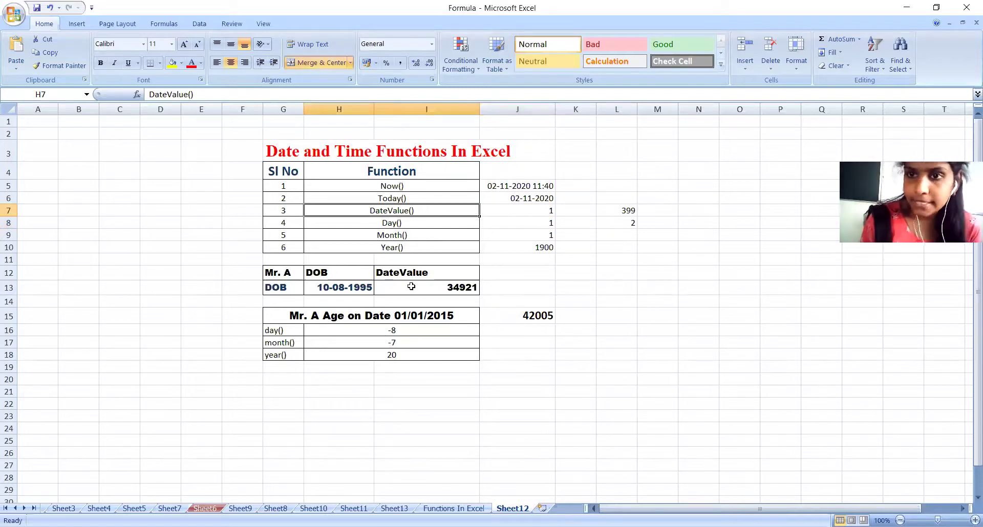
left_click(501, 221)
left_click(502, 210)
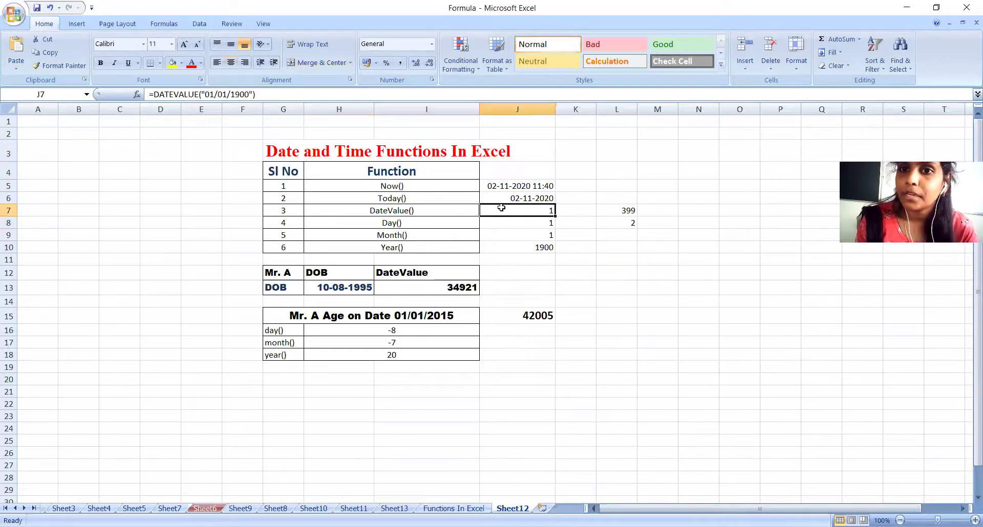
left_click(499, 223)
Replace the content of J7 with the formula =DATEVALUE("02/03/1900") to get that date's serial number.
left_click(511, 214)
key("BackSpace")
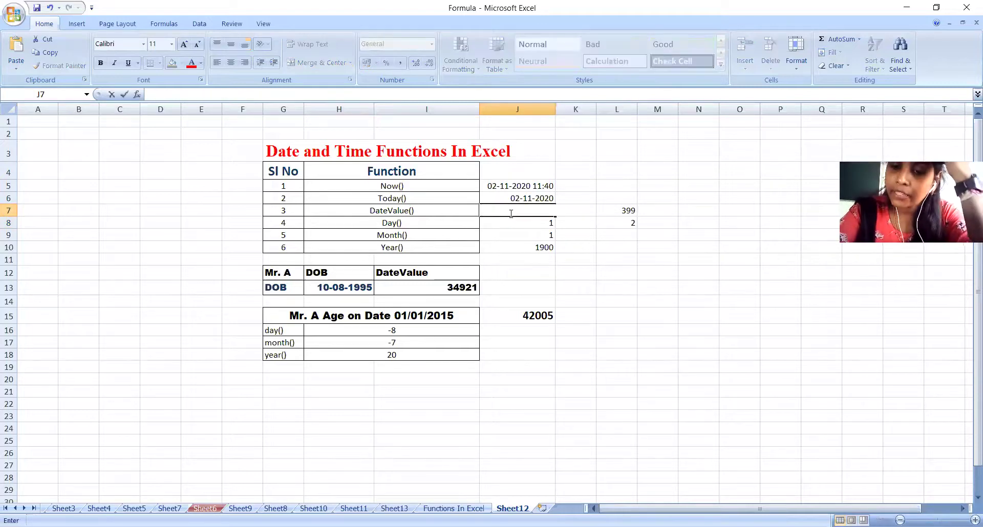
type("datev")
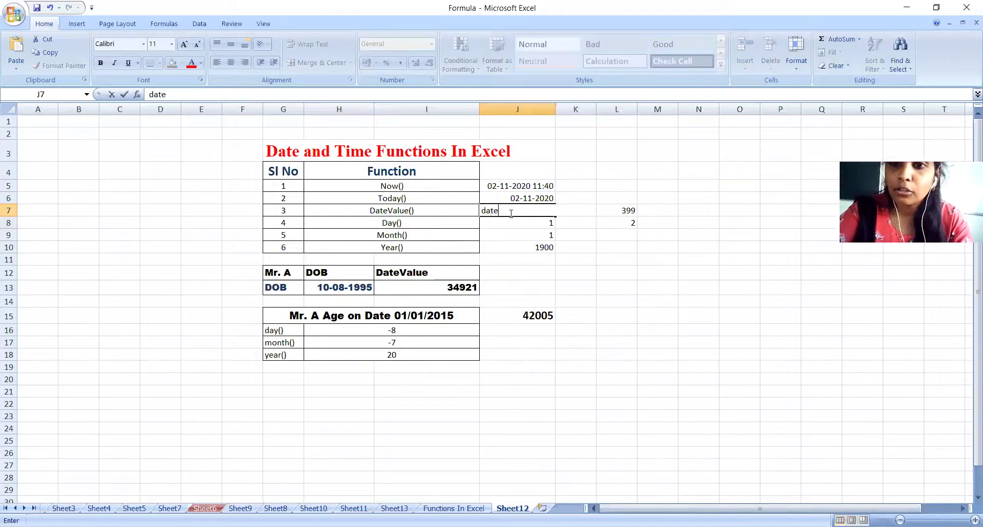
key("BackSpace")
key("BackSpace")
key("BackSpace")
key("BackSpace")
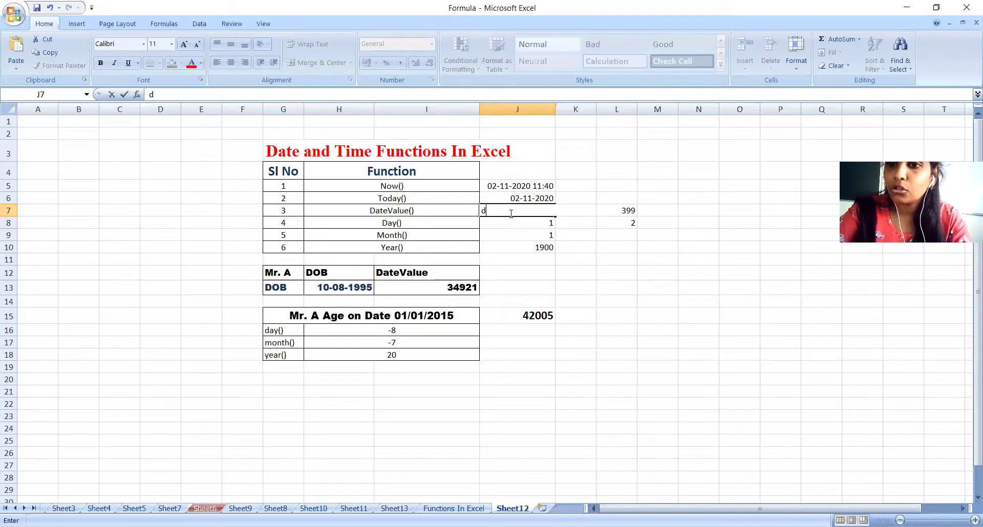
key("BackSpace")
type("=")
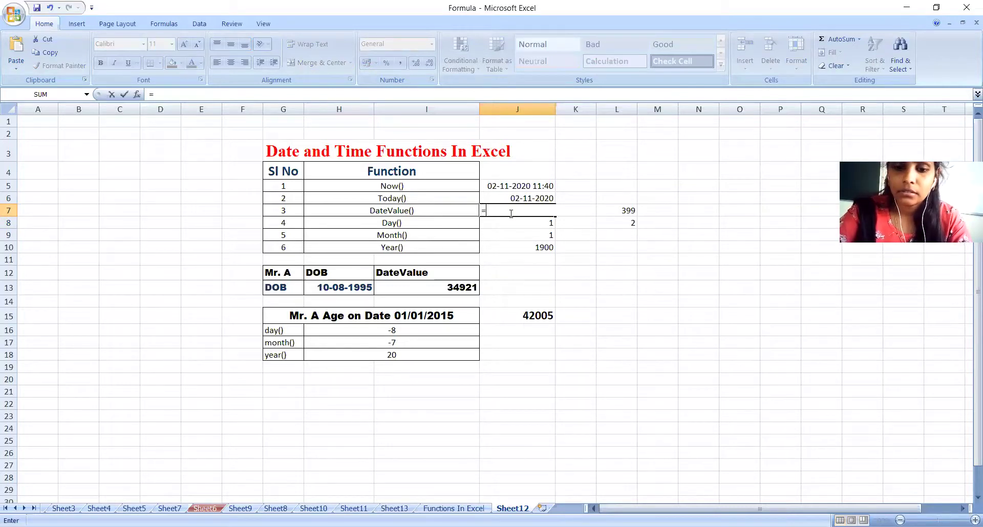
type("date")
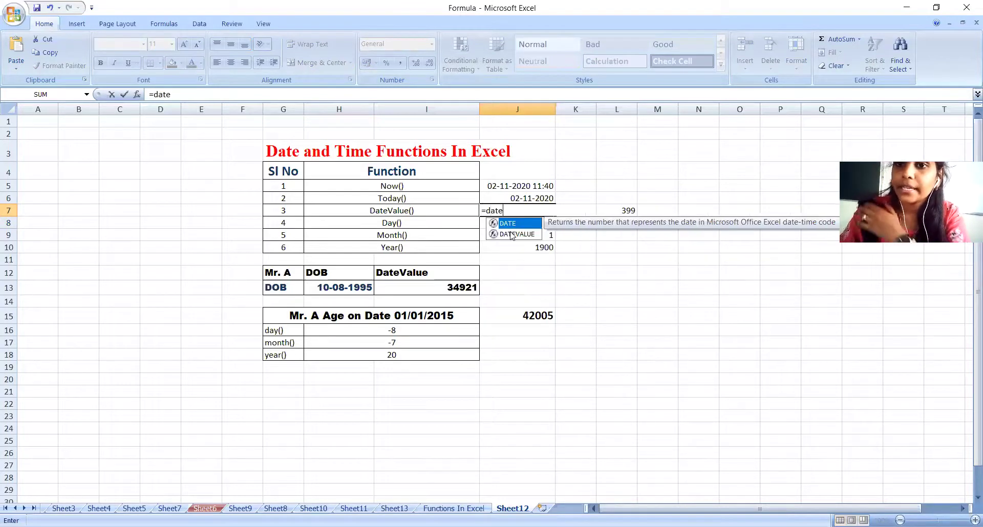
key("Tab")
type("\"")
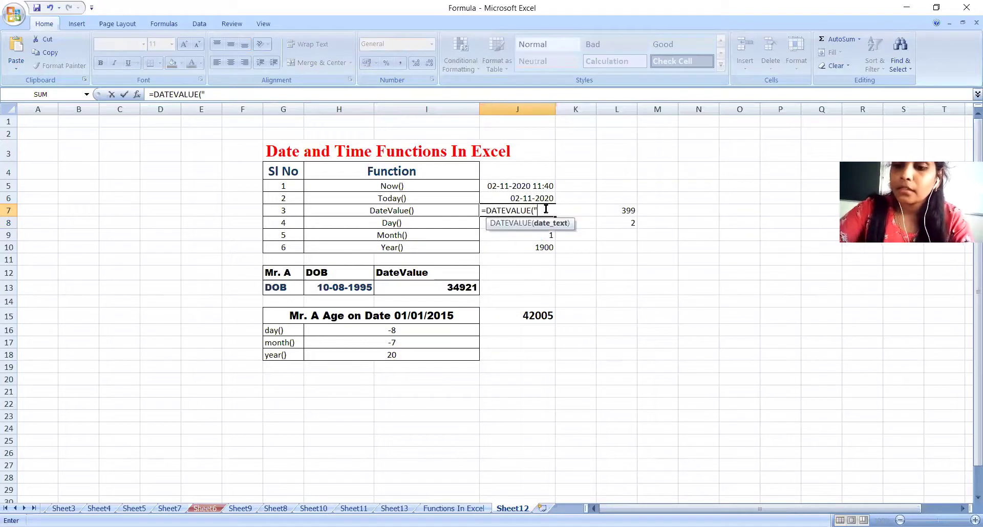
type("02")
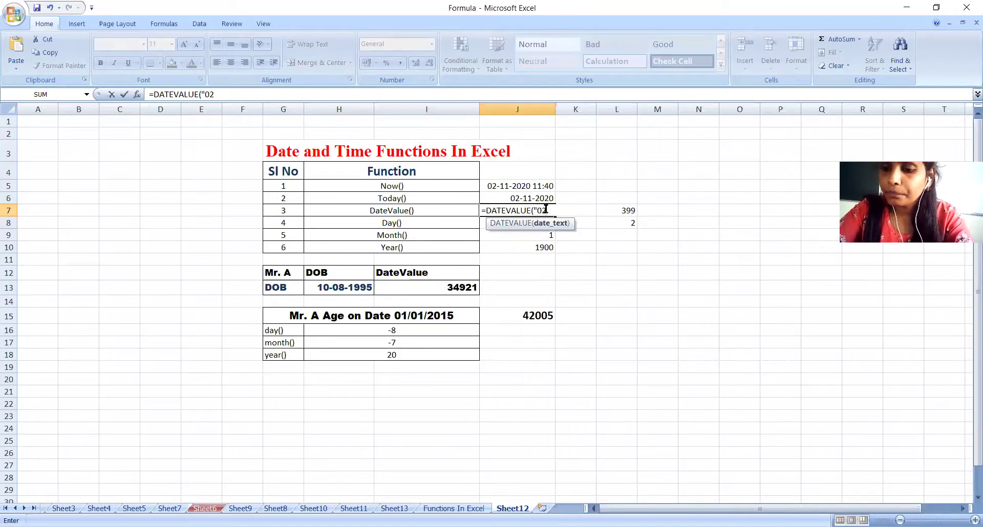
type("/03/")
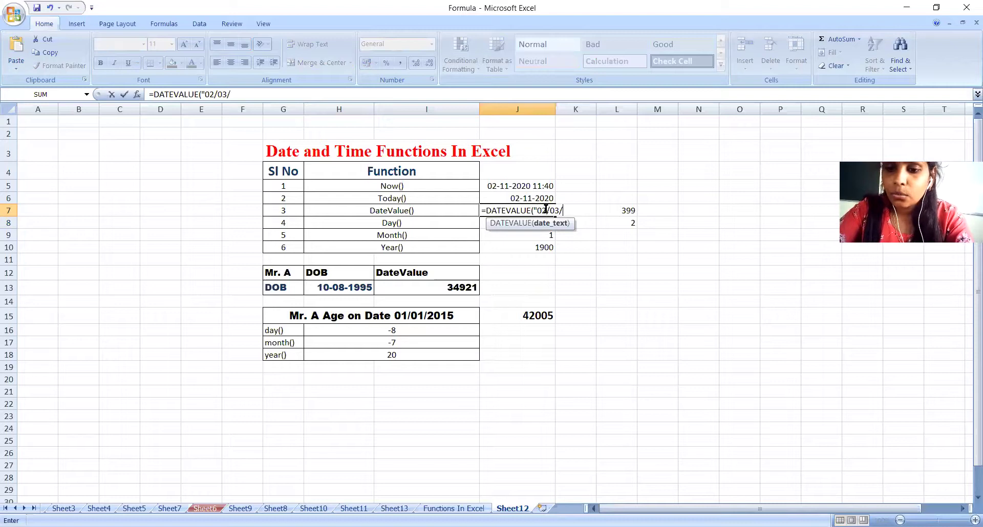
type("1900")
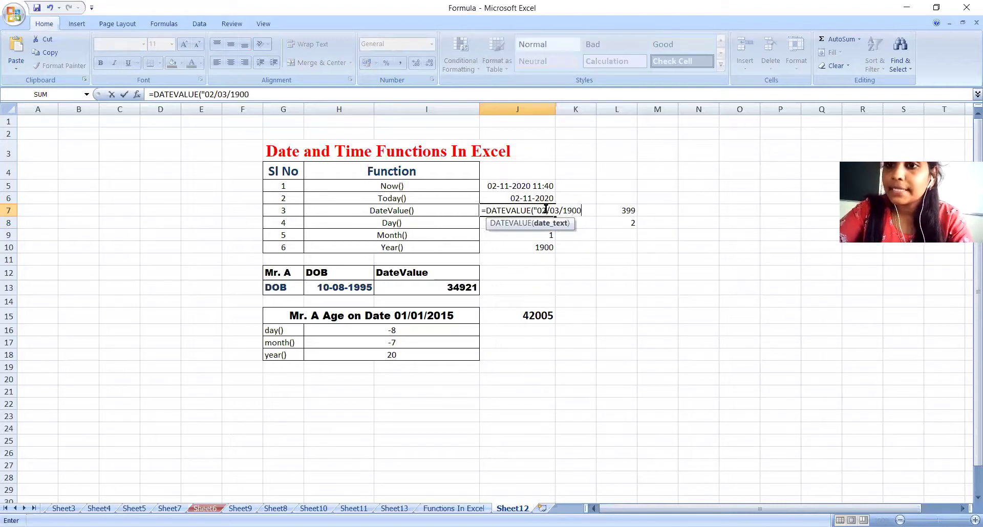
type("\")")
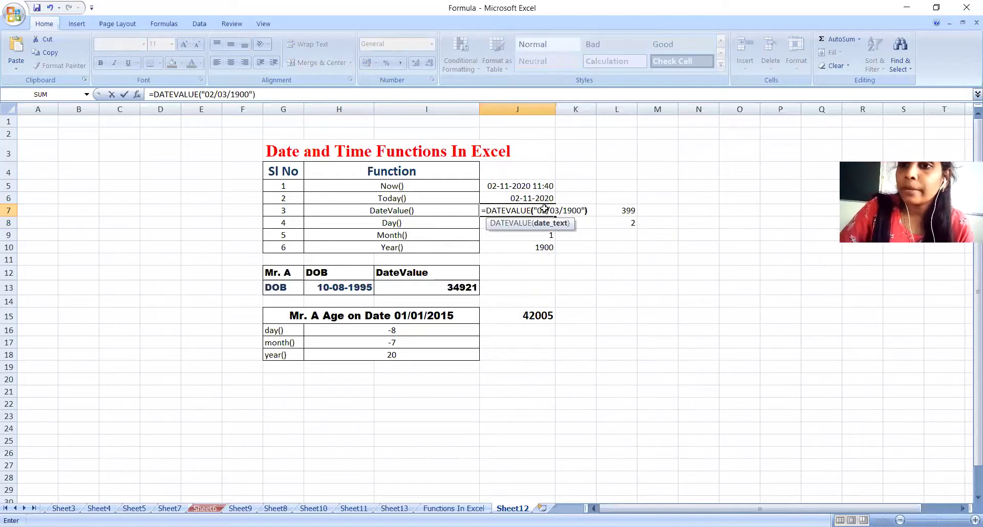
key("Return")
left_click(546, 212)
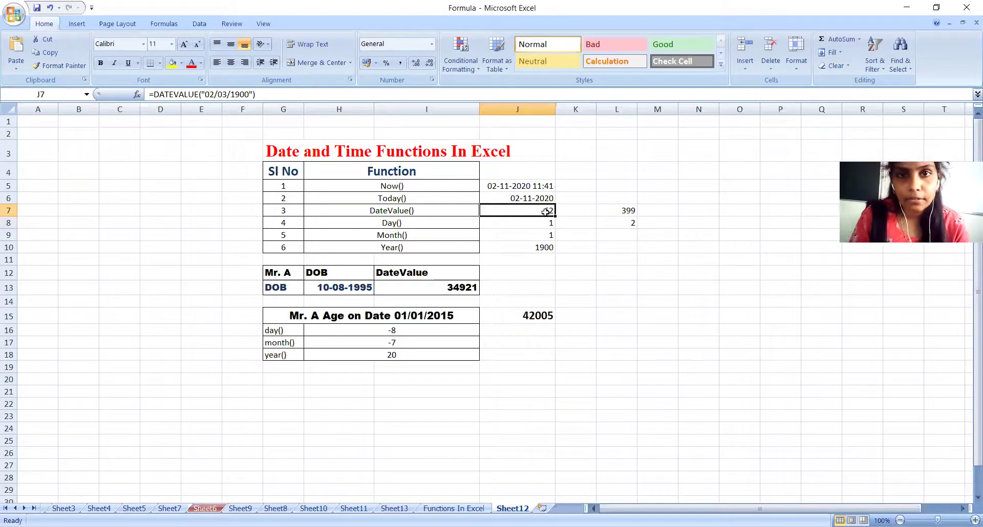
left_click(546, 222)
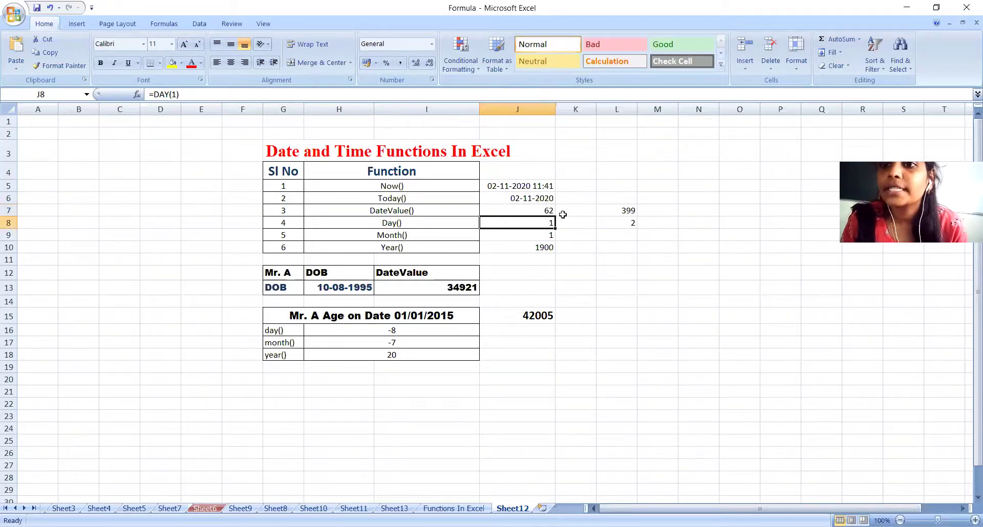
left_click(545, 212)
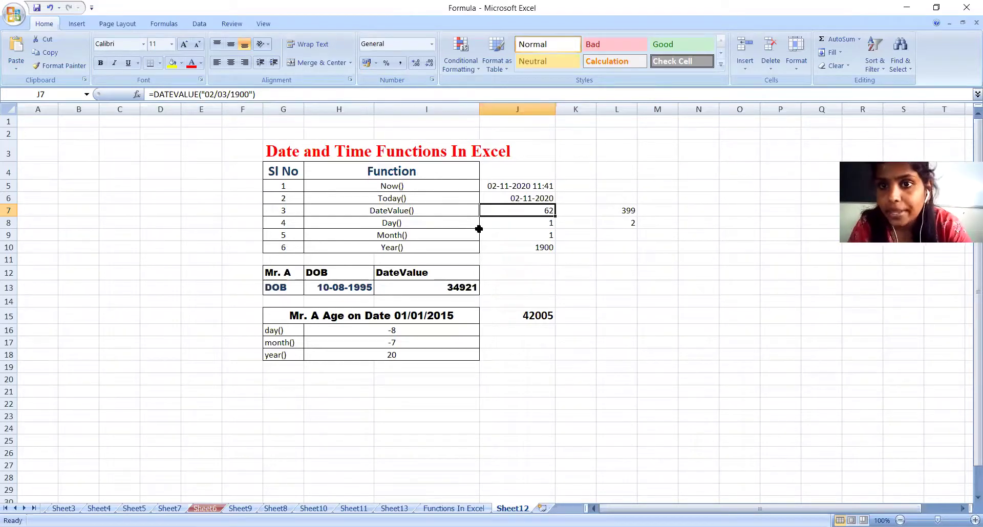
Replace the content of J8 with the formula =DAY(2) to get the day of serial number 2.
left_click(505, 225)
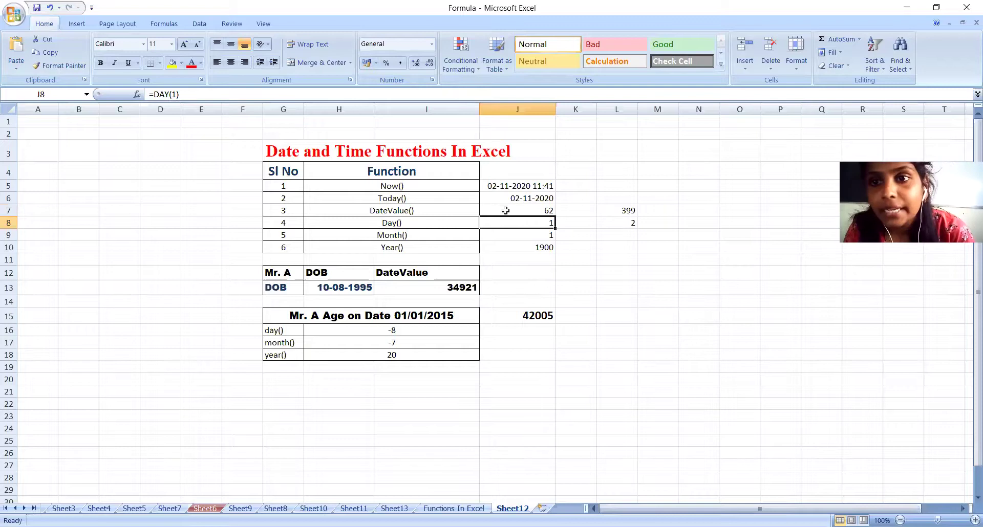
key("BackSpace")
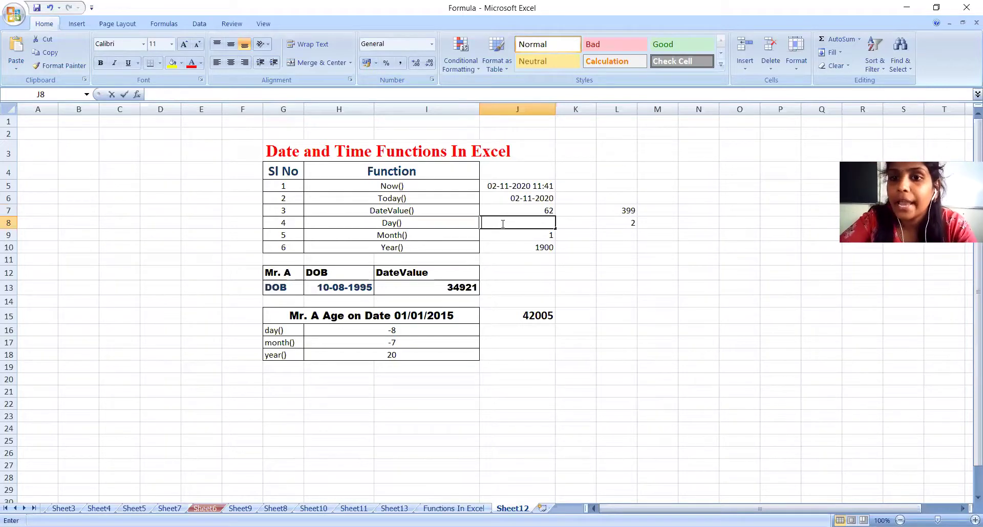
type("=")
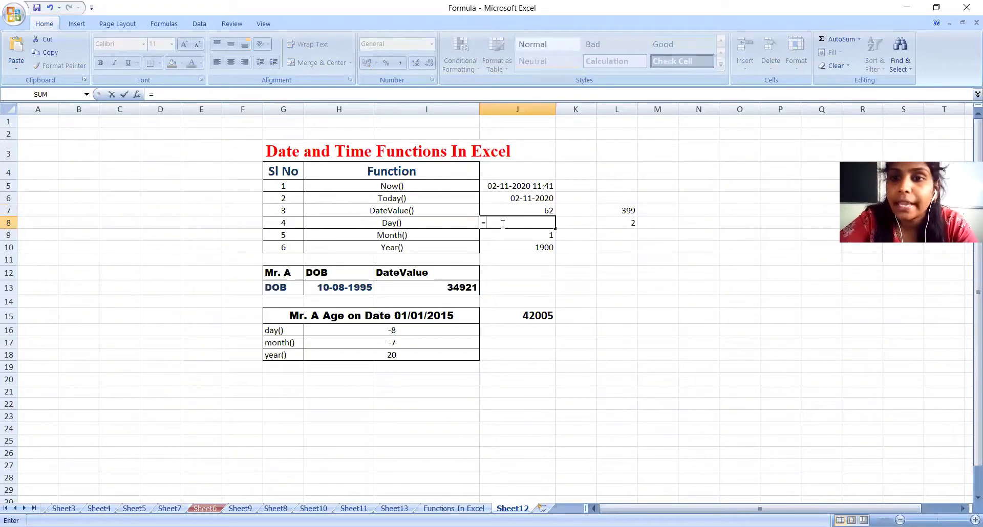
type("day")
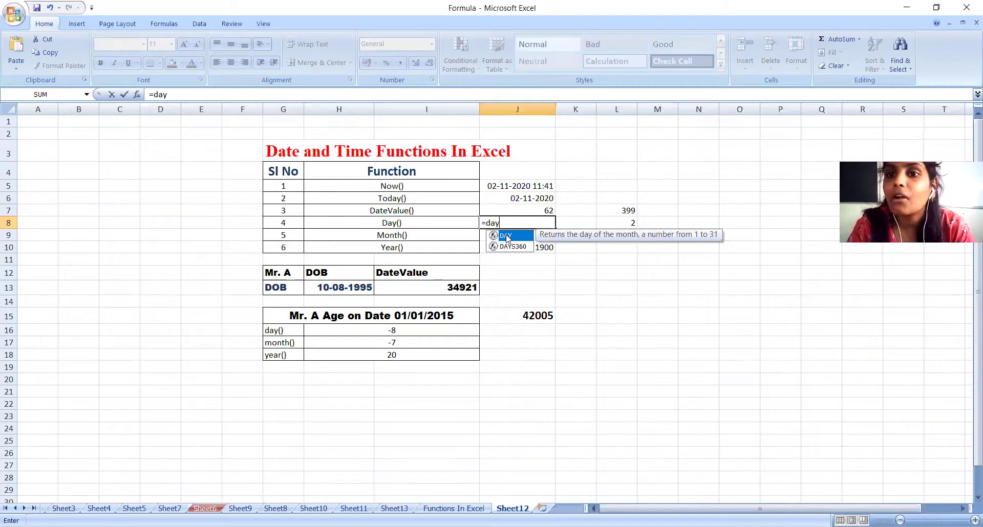
key("Tab")
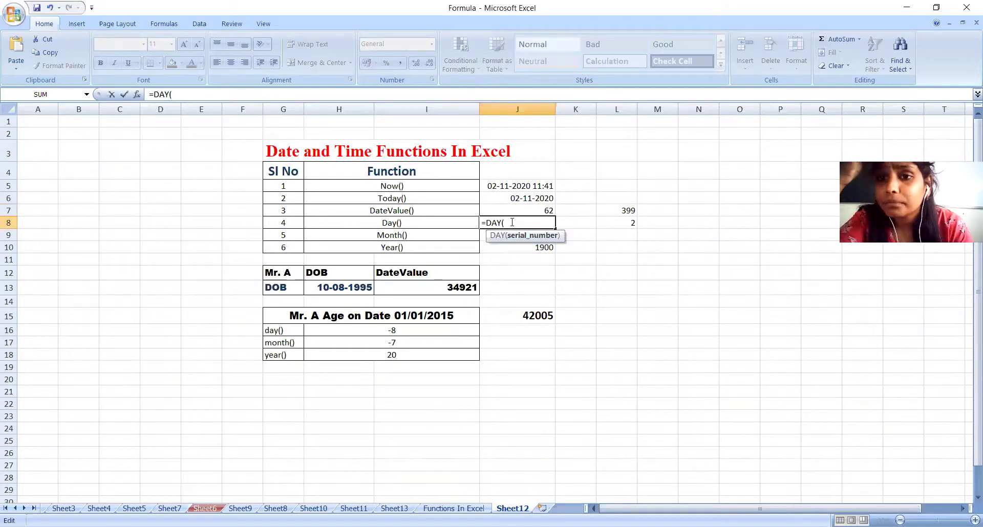
type("2)")
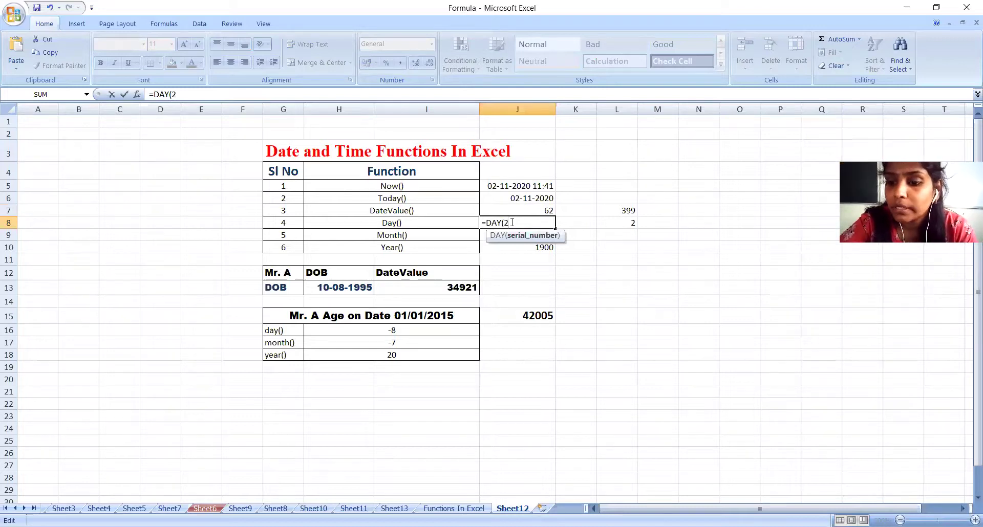
key("Return")
left_click(524, 224)
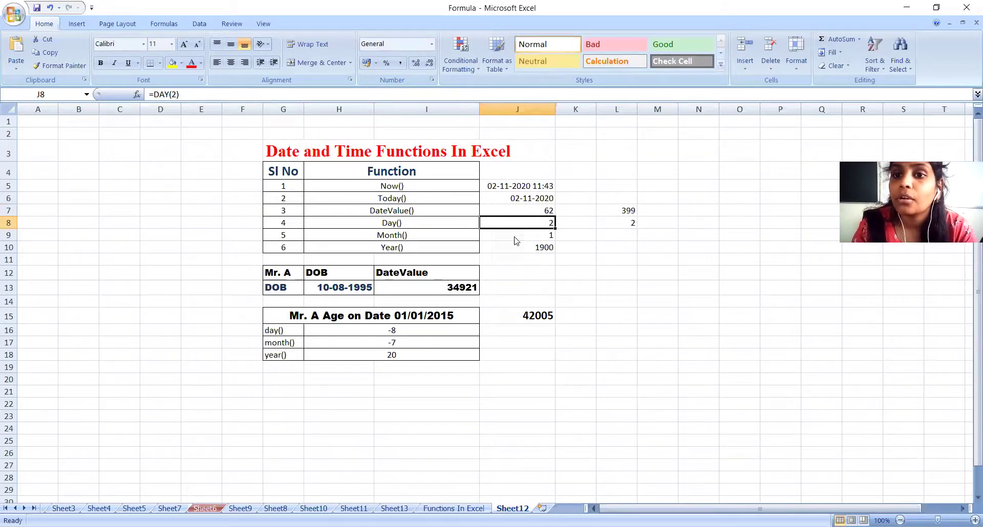
Replace the content of J8 with the formula =DAY(3) to get the day of serial number 3.
left_click(515, 237)
left_click(517, 222)
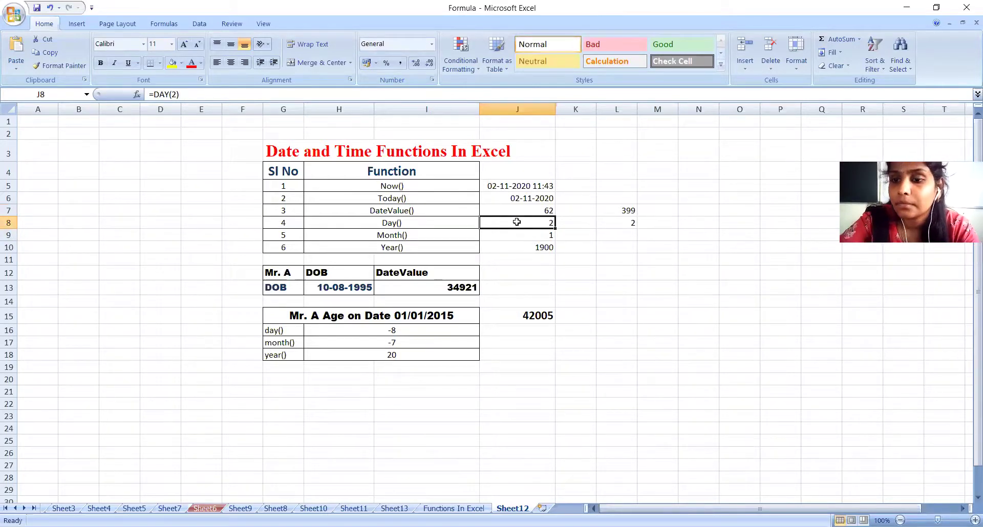
key("BackSpace")
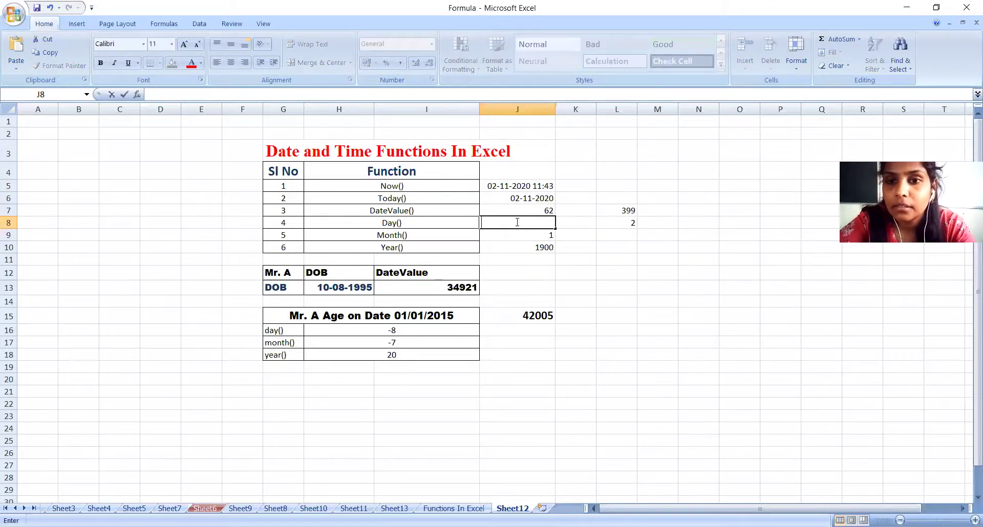
type("=d")
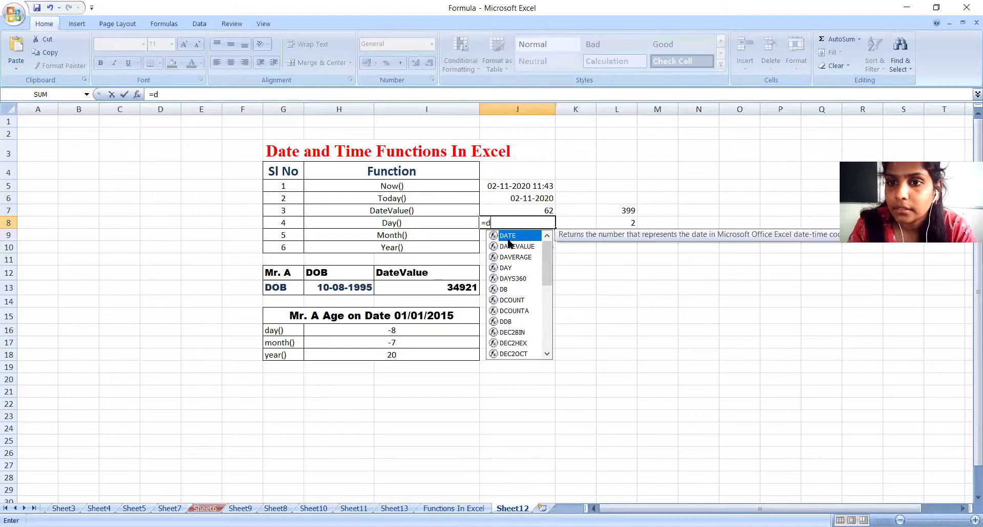
type("ay")
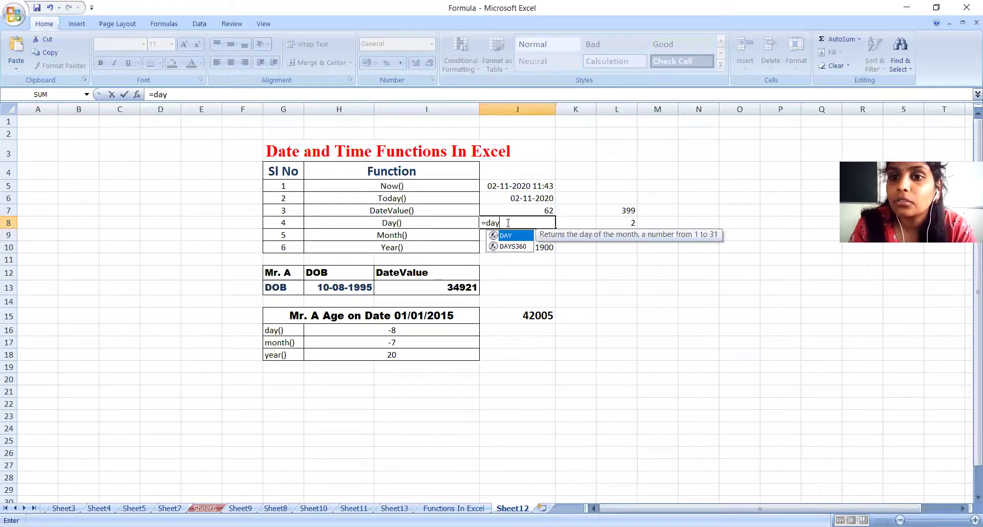
double_click(507, 237)
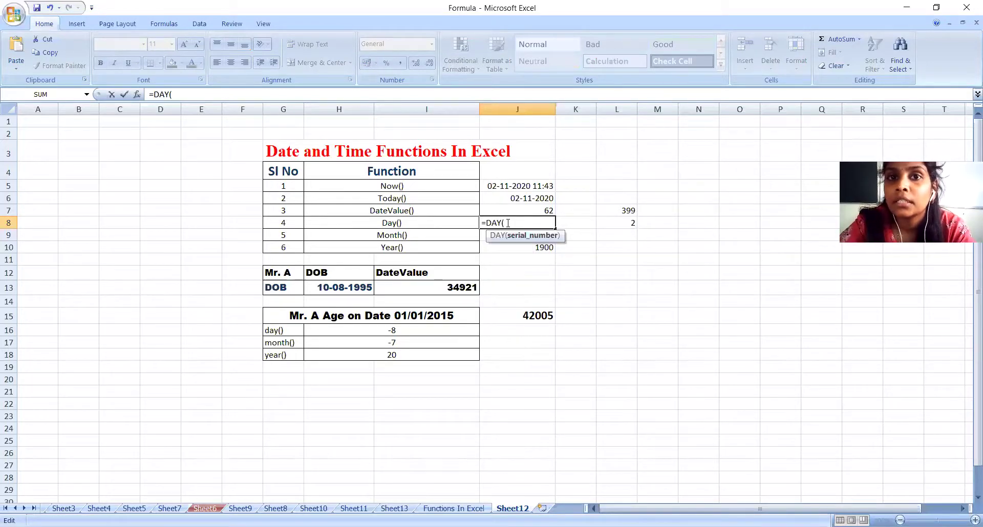
type("3")
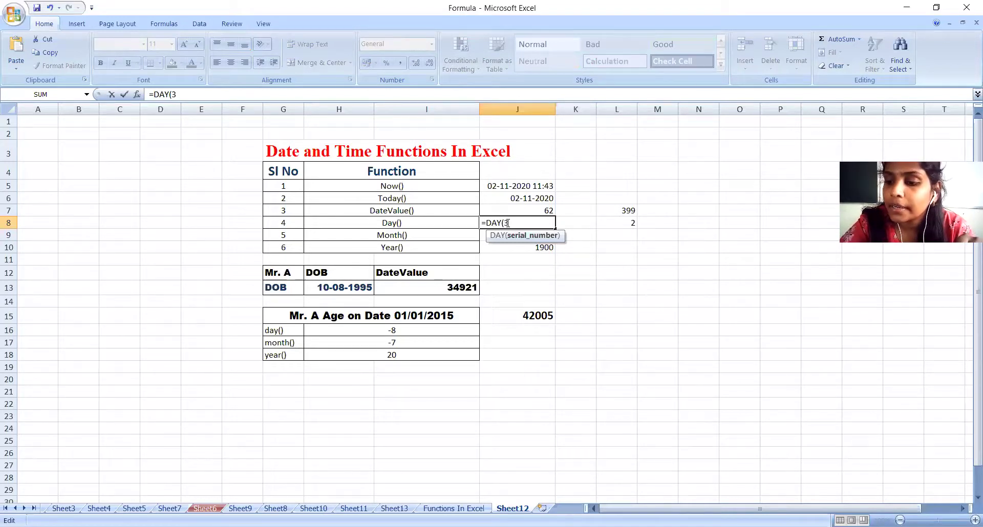
type(")")
key("Return")
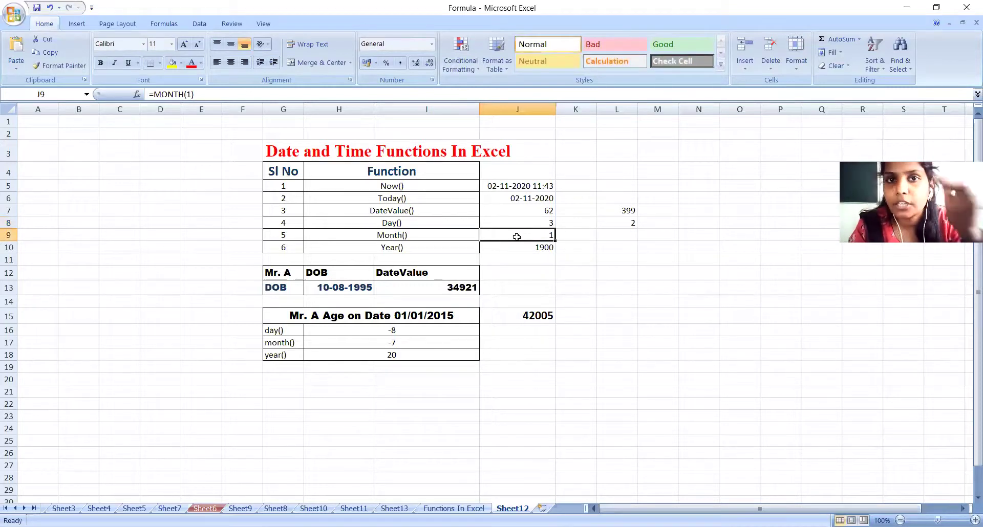
Replace the content of J9 with the formula =MONTH(7) to get the month of serial number 7.
key("BackSpace")
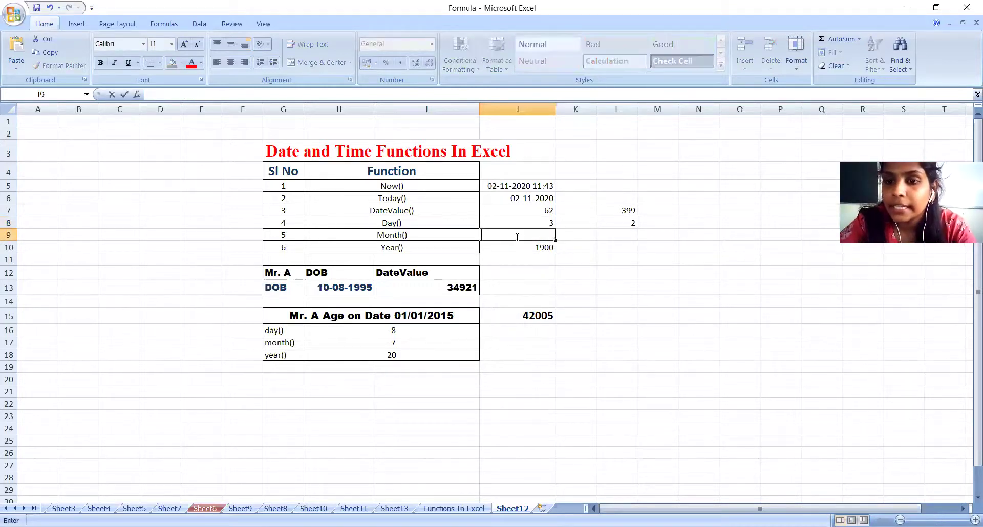
type("=")
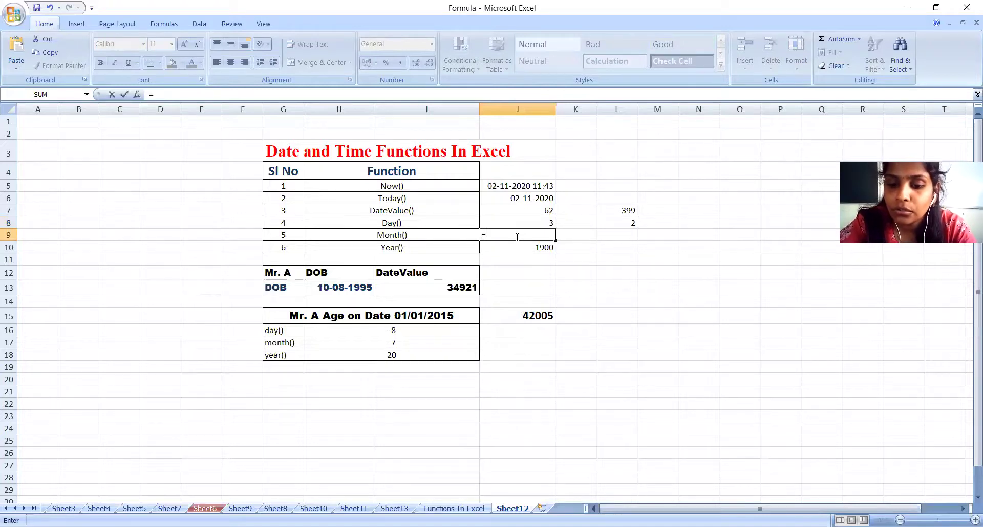
type("month")
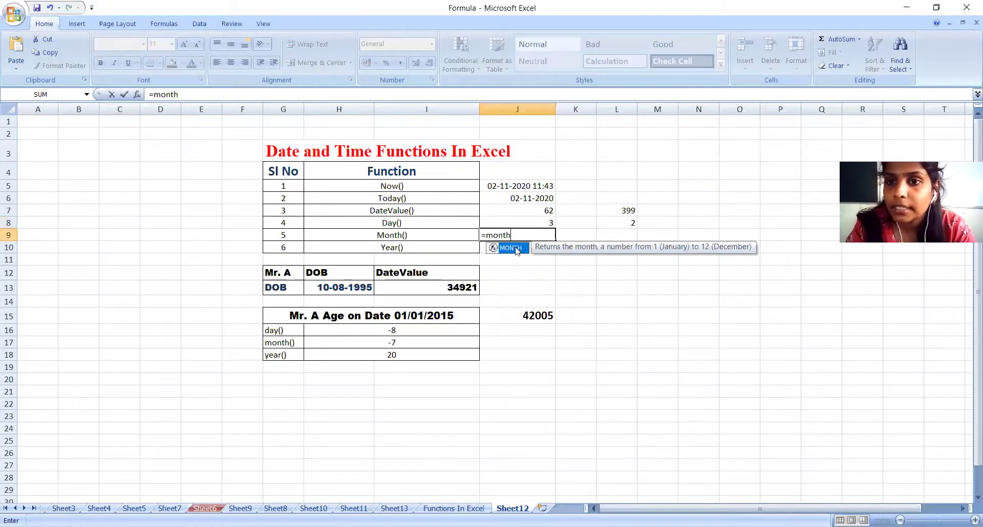
double_click(512, 248)
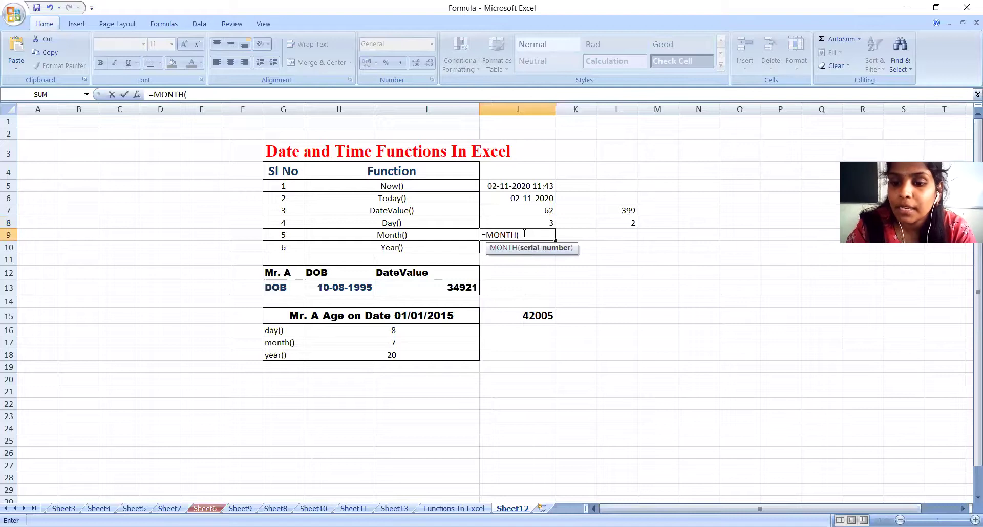
type("7")
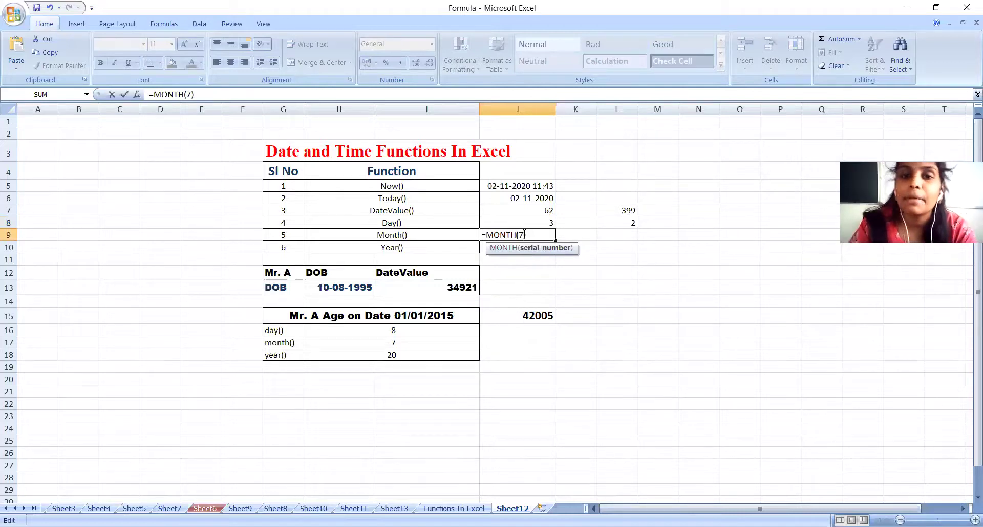
type(")")
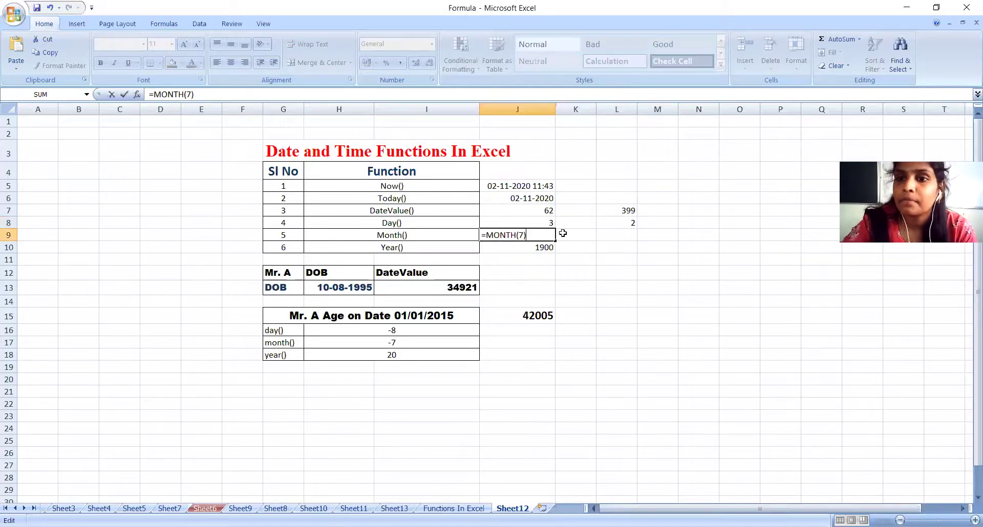
key("Return")
Replace the content of J9 with the formula =MONTH(1) to get the month of serial number 1.
left_click(541, 234)
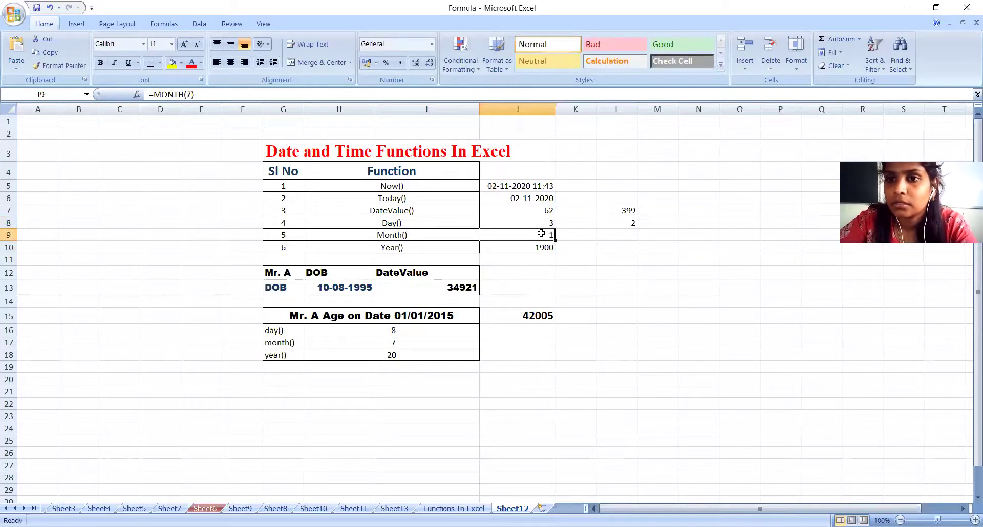
key("BackSpace")
type("=montg")
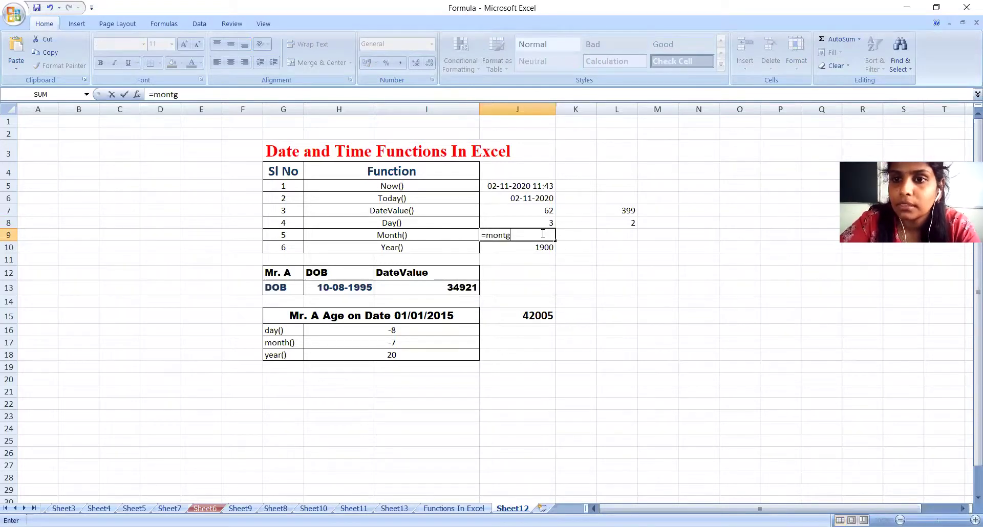
key("BackSpace")
type("h(1)")
key("Return")
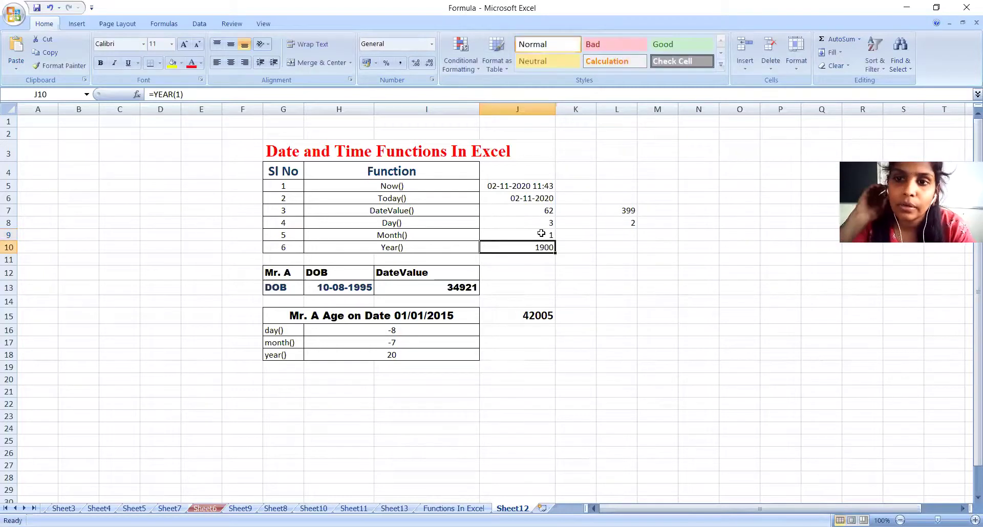
Replace the content of J9 with the formula =MONTH(2) to get the month of serial number 2.
left_click(541, 233)
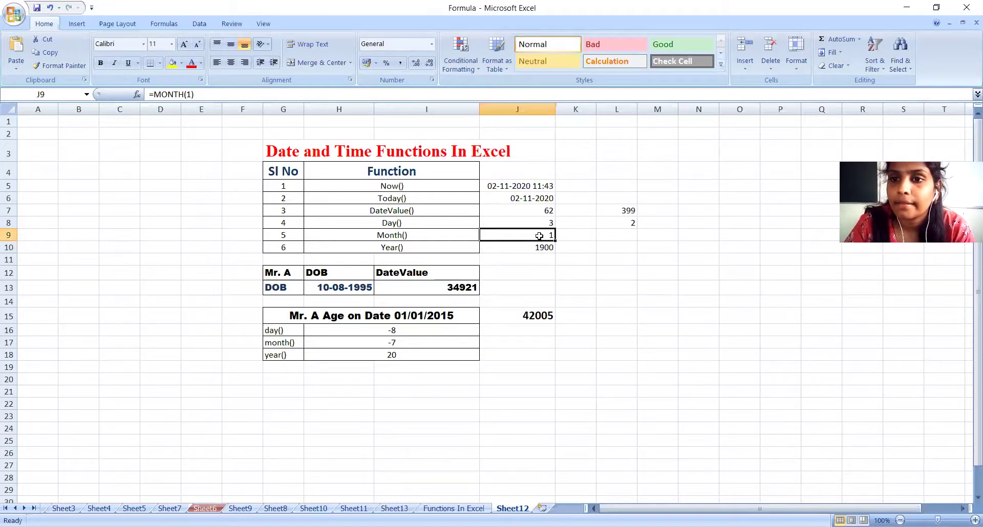
left_click(538, 248)
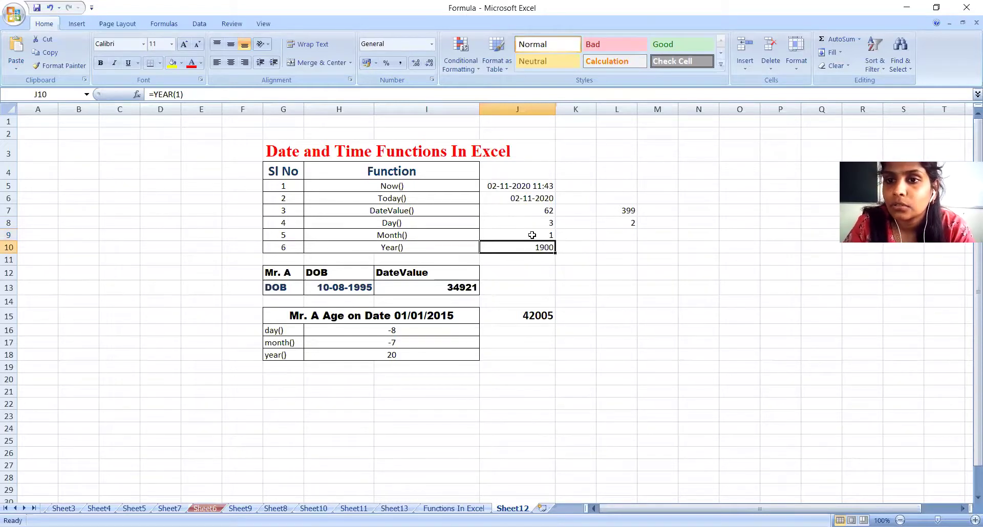
left_click(533, 235)
type("=")
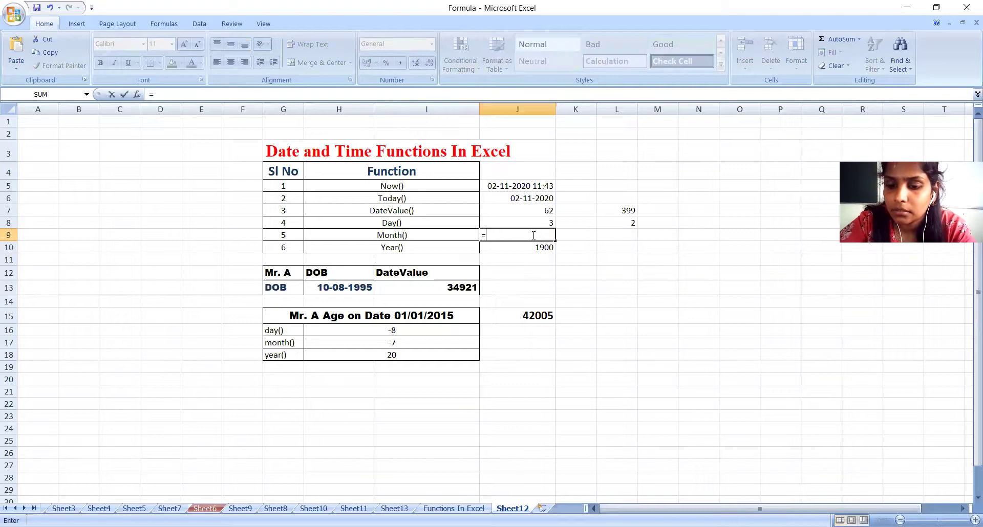
type("montg")
key("BackSpace")
type("h")
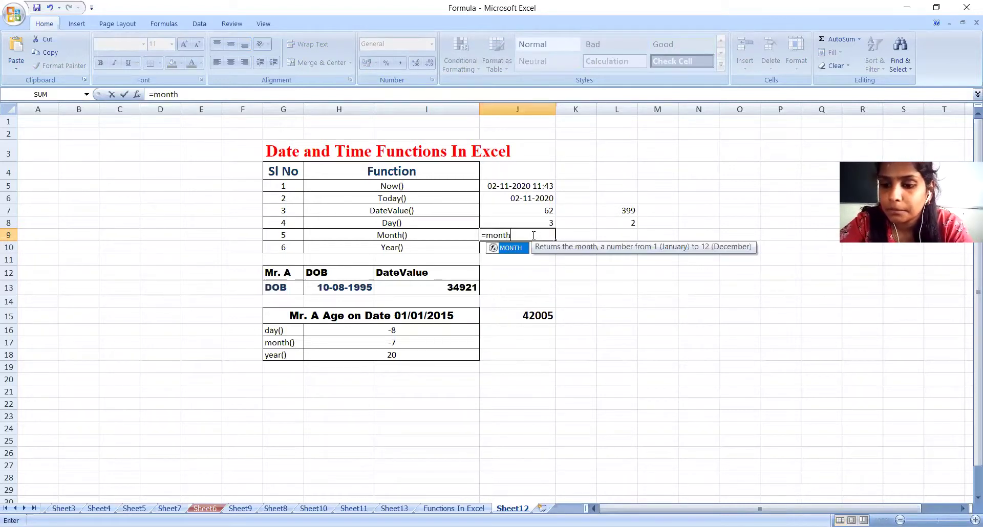
type("(2)")
key("Return")
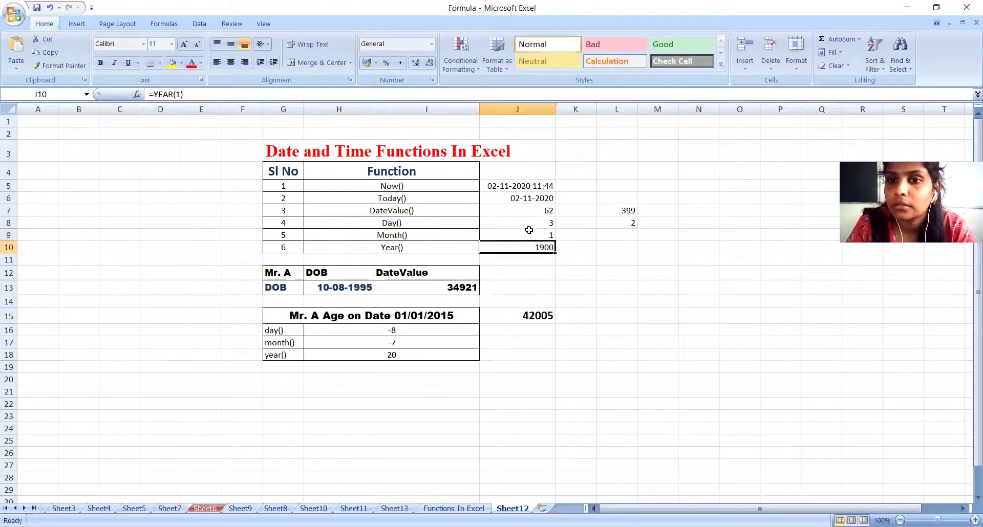
left_click(529, 236)
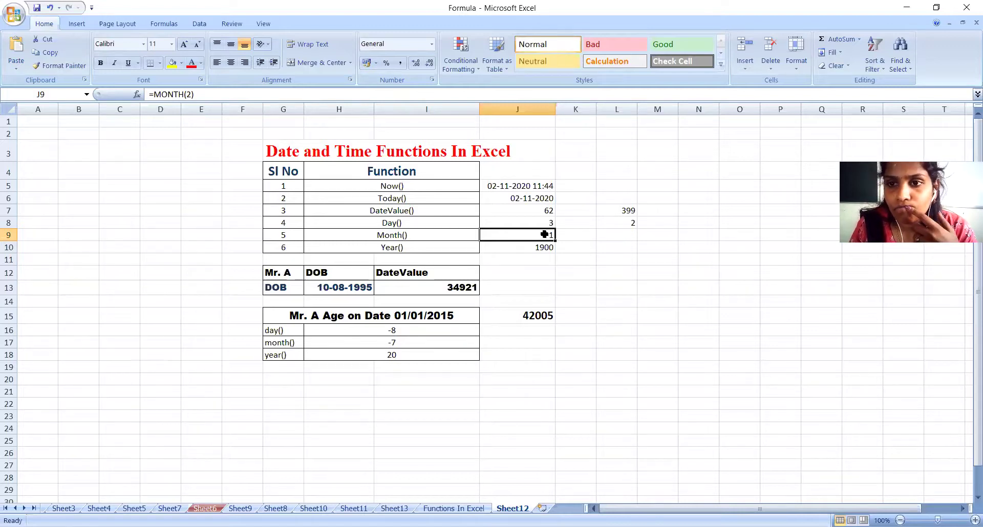
left_click(542, 250)
left_click(451, 233)
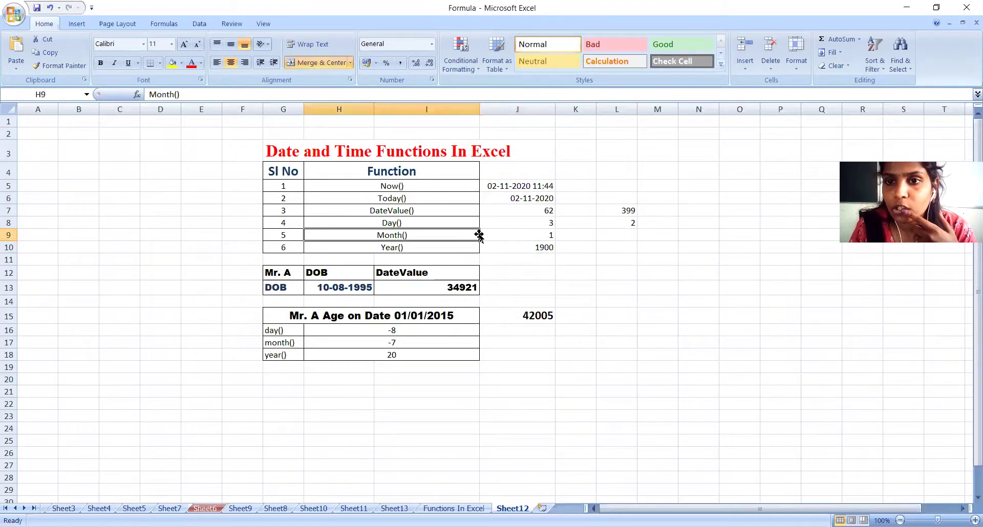
Replace the content of J10 with the formula =YEAR(2) to get the year of serial number 2.
left_click(499, 252)
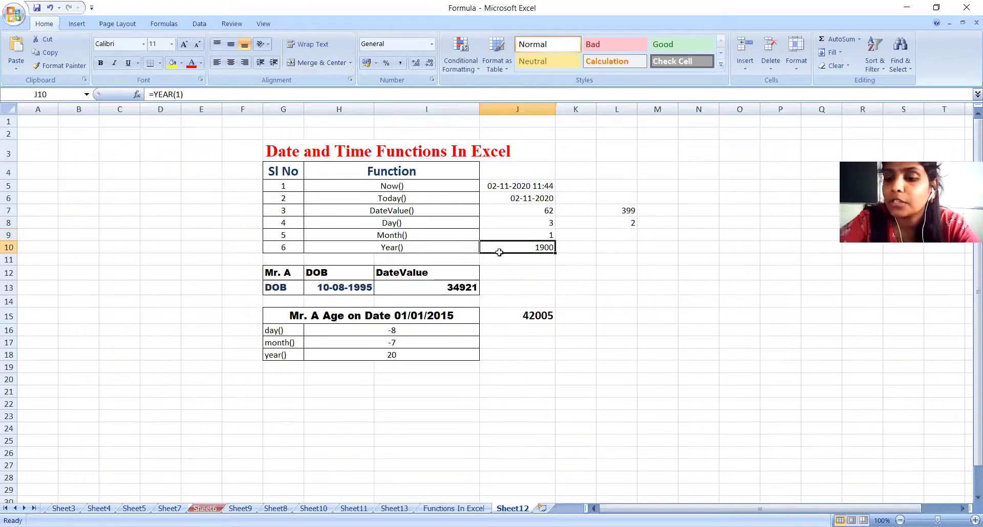
key("BackSpace")
type("=")
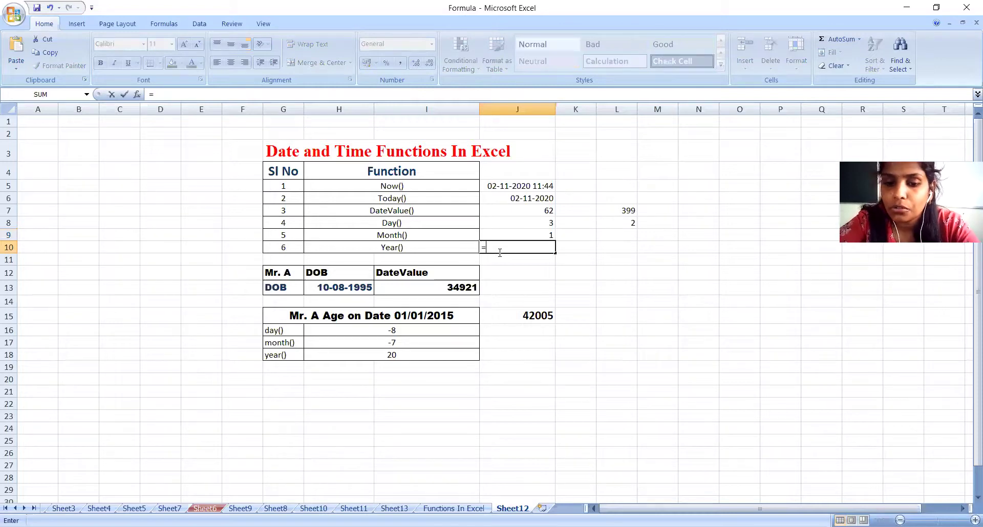
type("year")
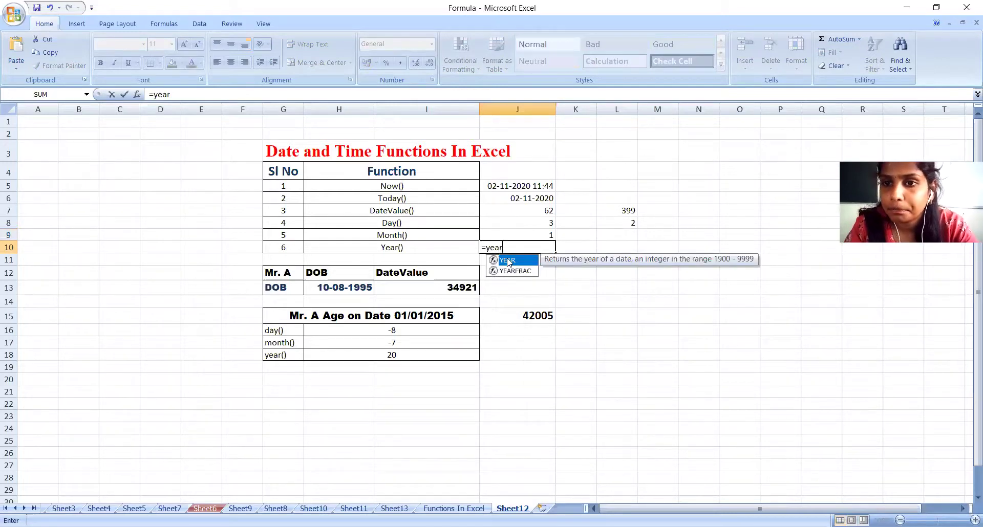
double_click(509, 261)
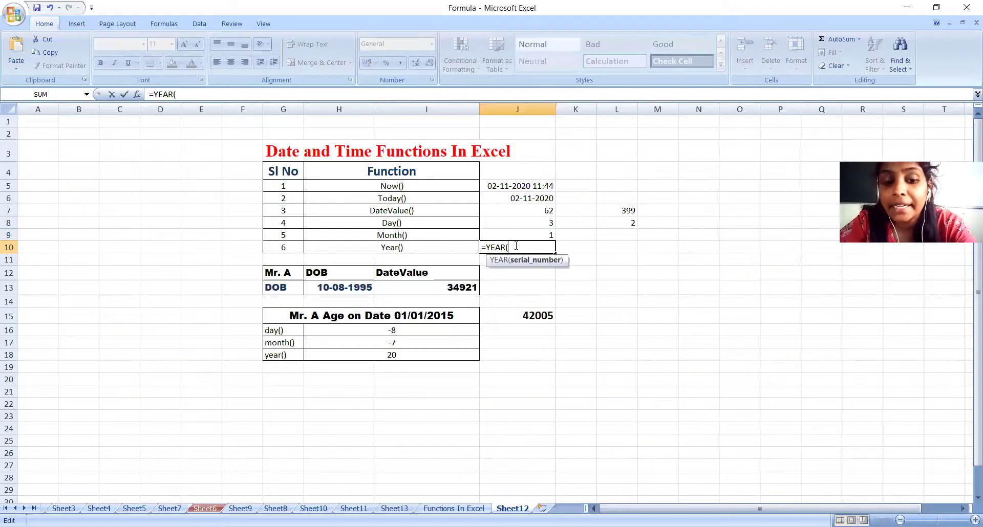
type("1901")
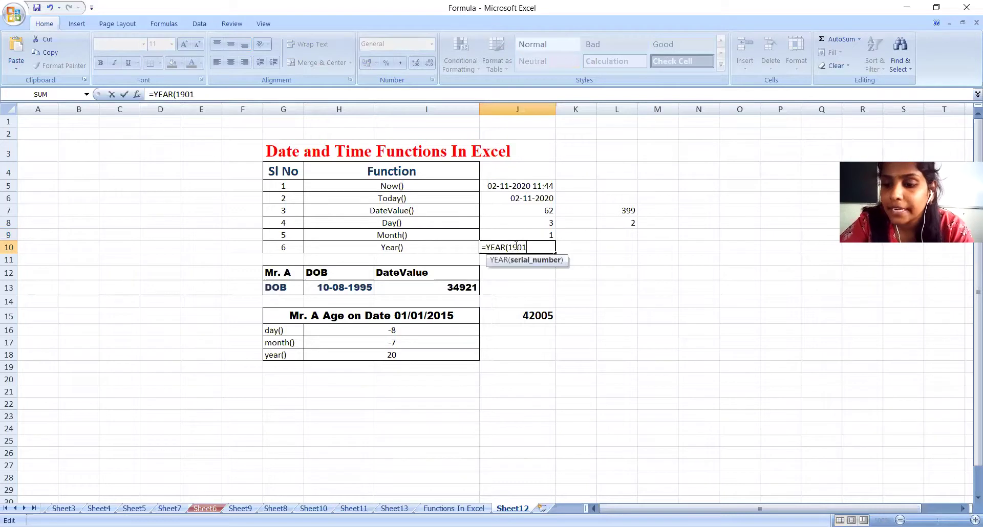
key("BackSpace")
key("BackSpace")
key("BackSpace")
key("BackSpace")
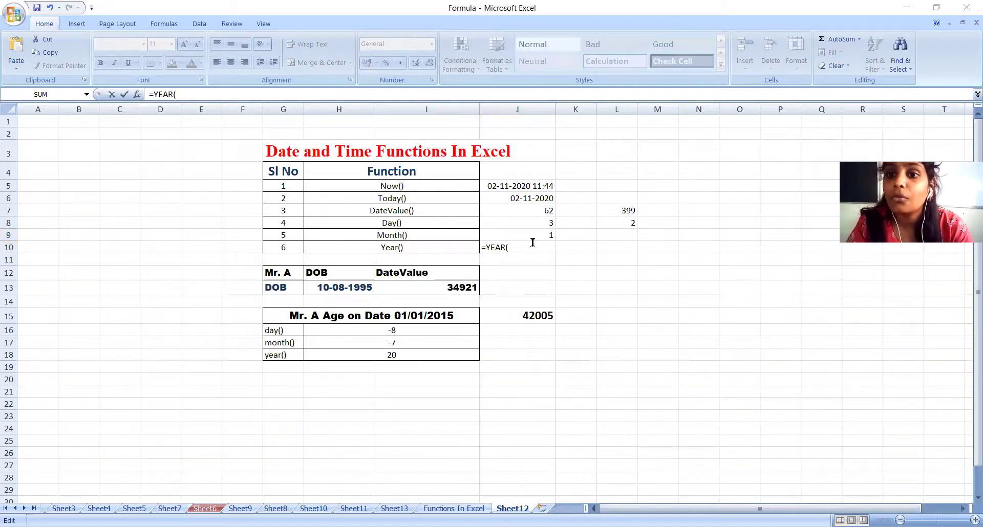
left_click(514, 248)
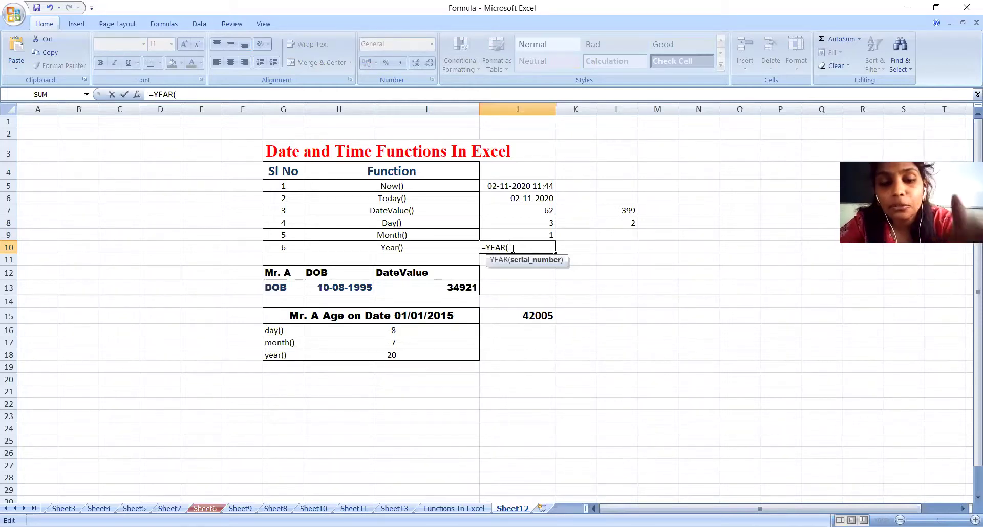
type("1995")
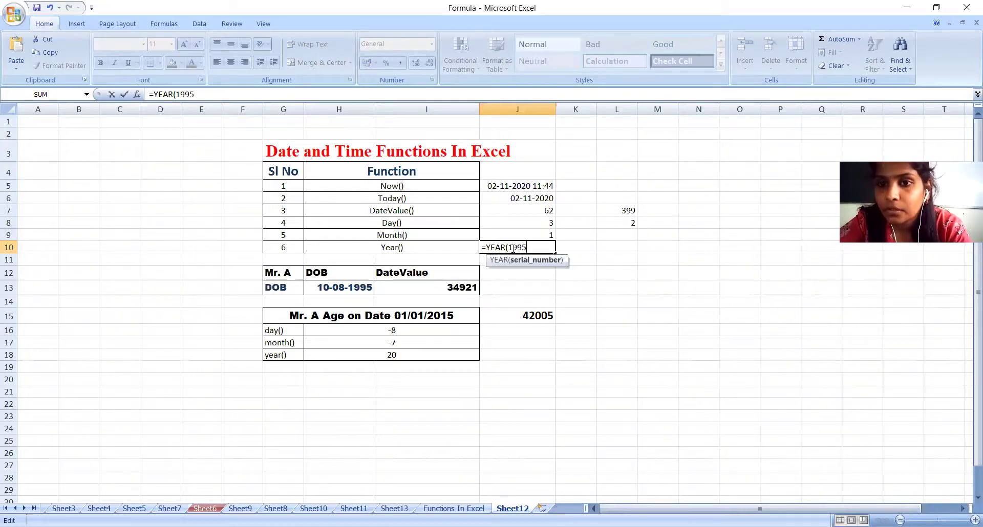
key("BackSpace")
key("BackSpace")
key("BackSpace")
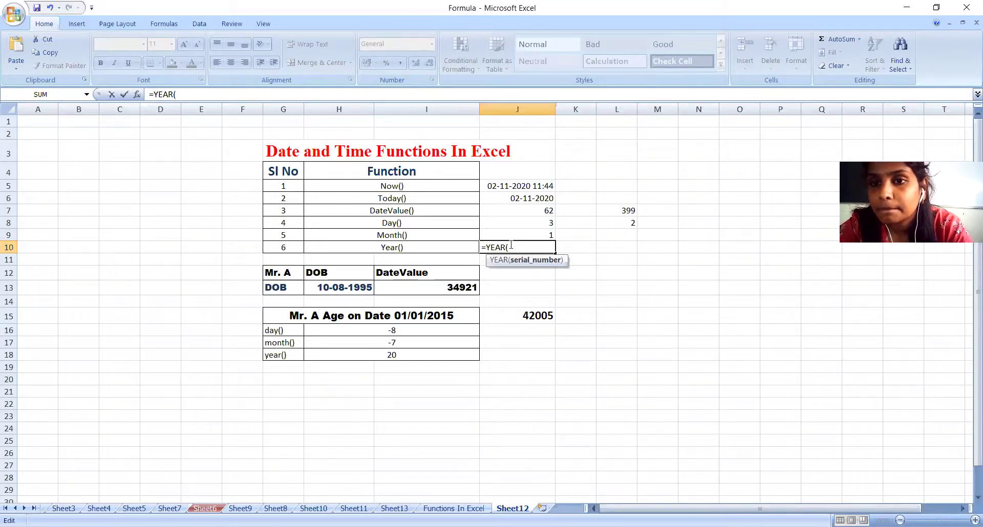
type("2")
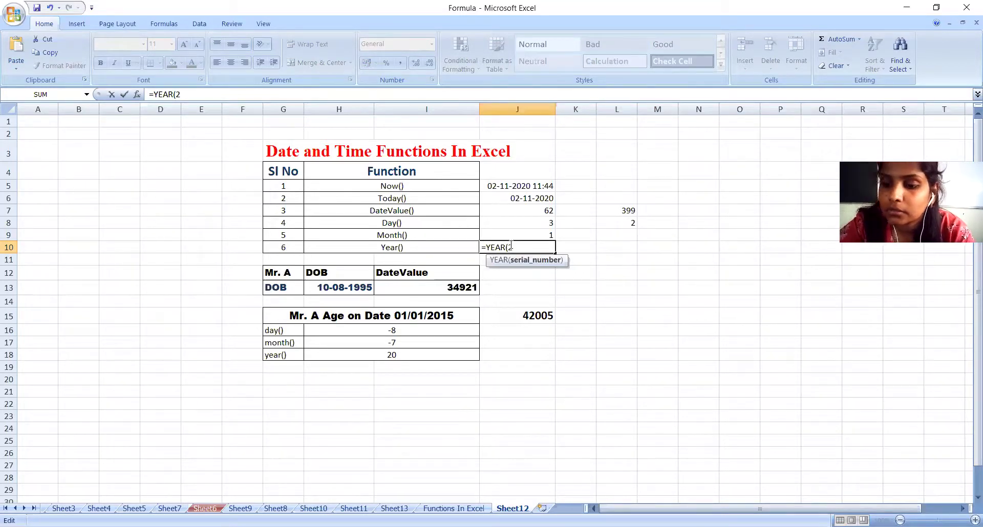
key("Return")
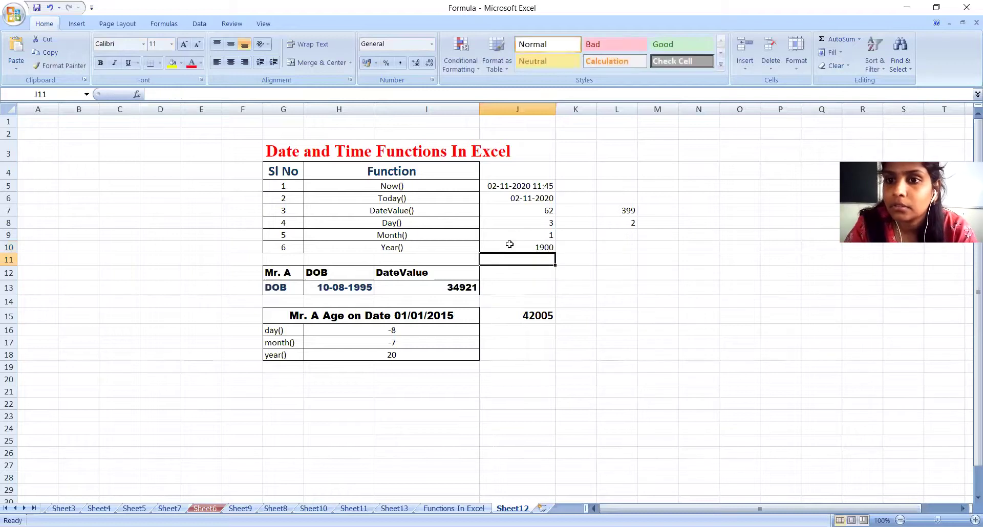
Replace the content of J10 with the formula =YEAR(1) to get the year of serial number 1.
left_click(526, 247)
key("BackSpace")
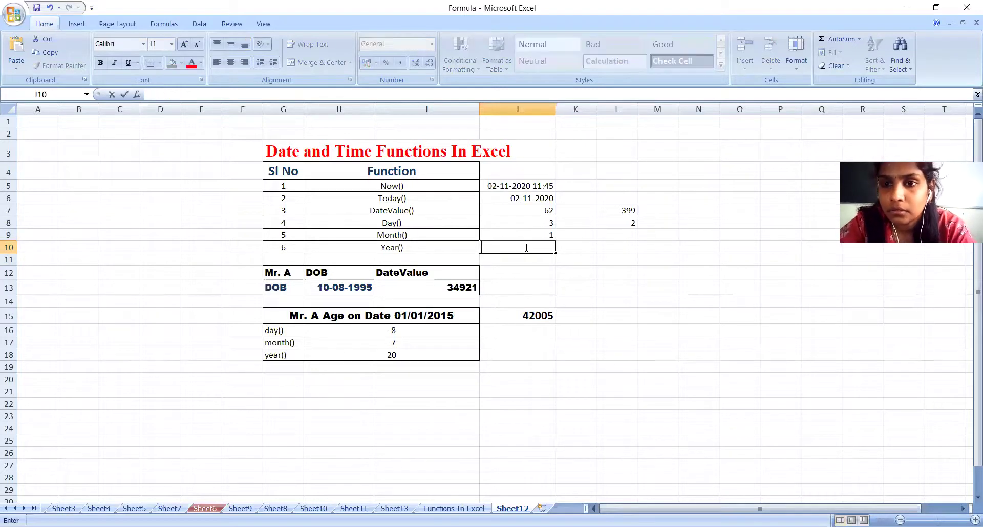
type("year")
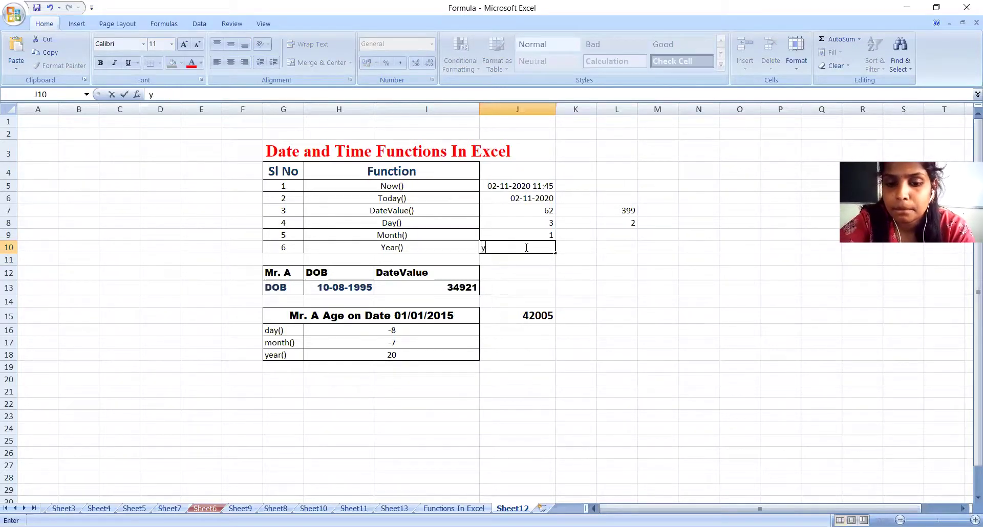
key("BackSpace")
key("BackSpace")
key("BackSpace")
key("BackSpace")
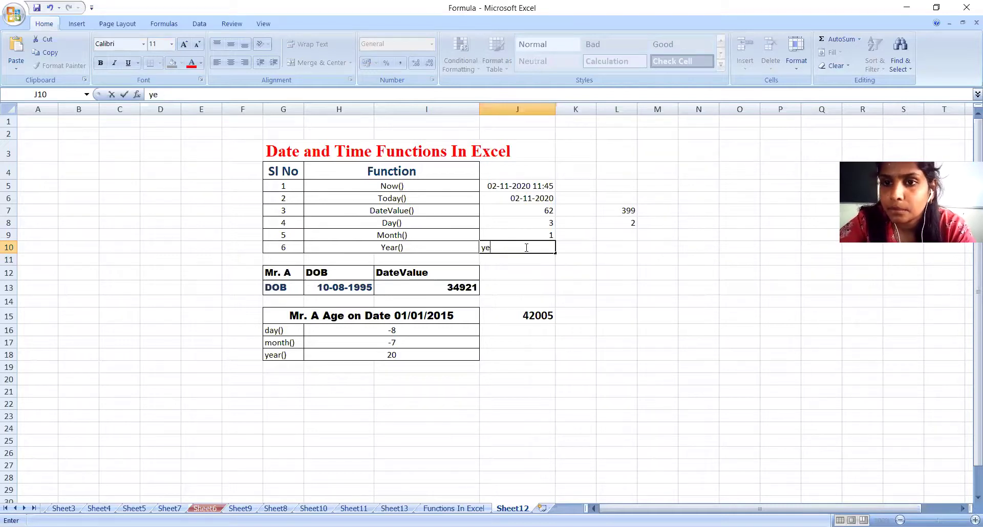
type("=year")
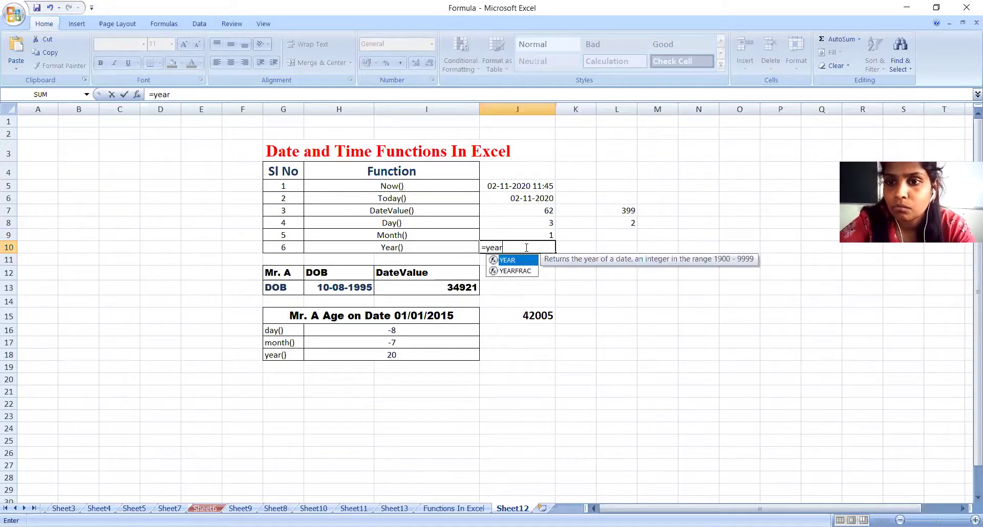
type("(1")
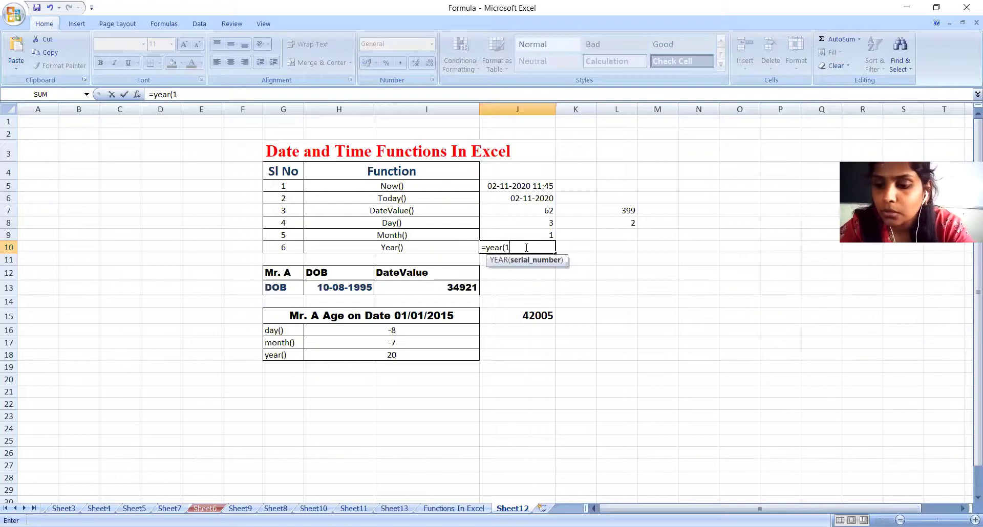
key("Return")
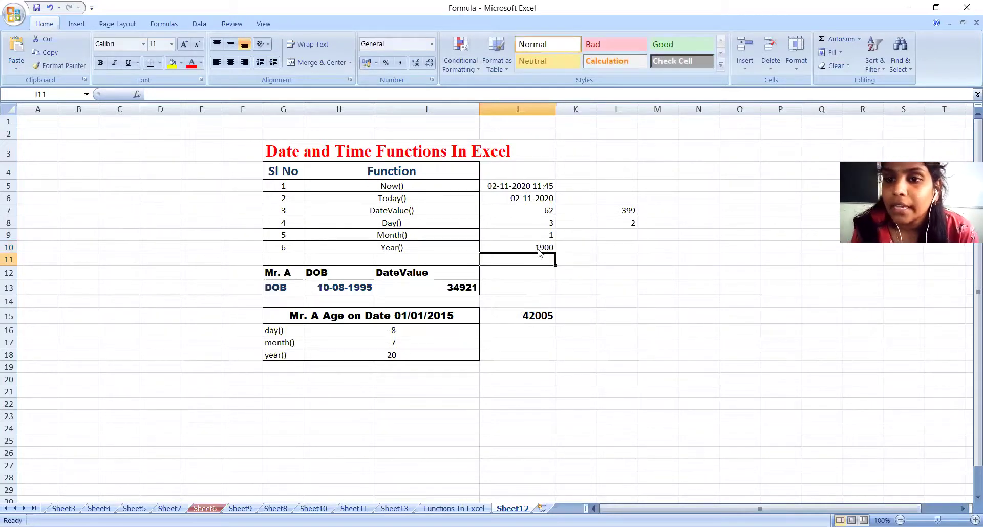
Clear J10 and re-enter the formula =YEAR(1), picking YEAR from the suggested functions.
left_click(542, 247)
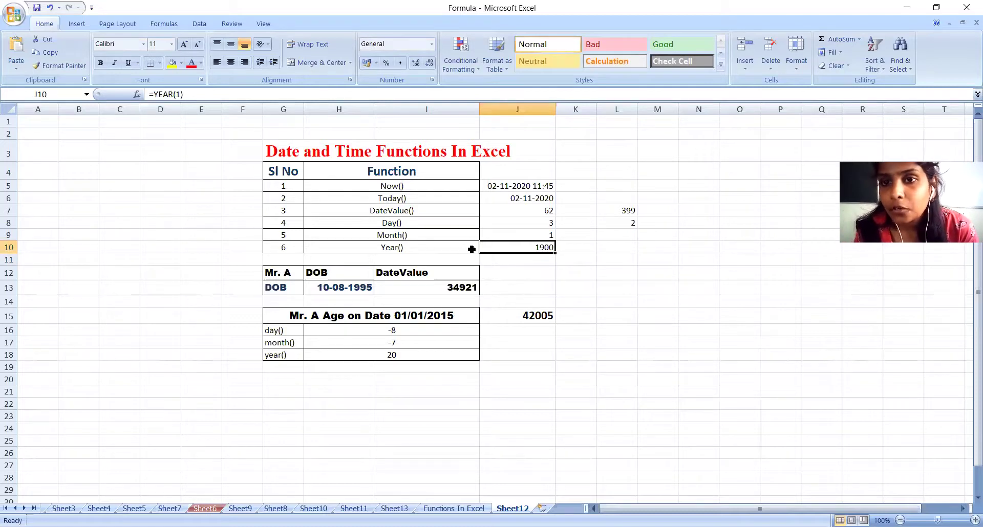
key("BackSpace")
type("=year")
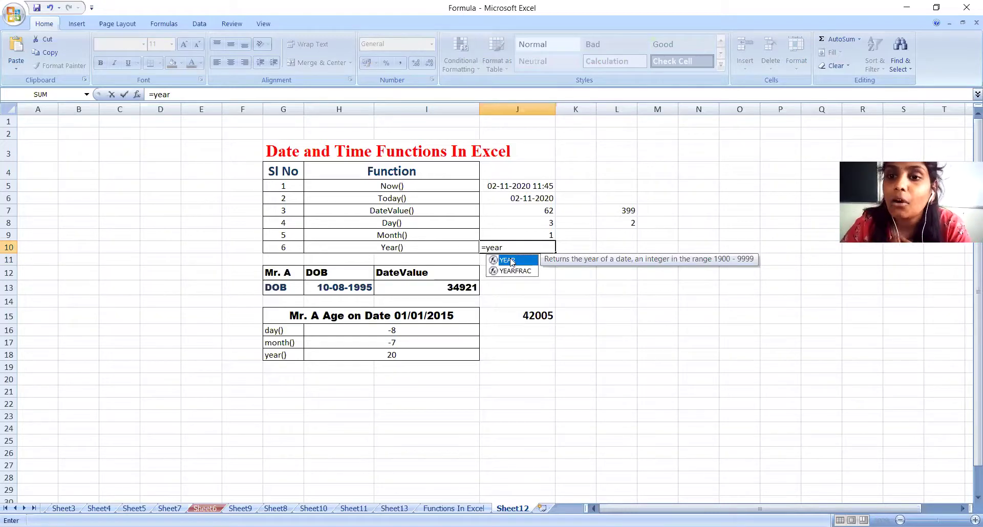
double_click(511, 261)
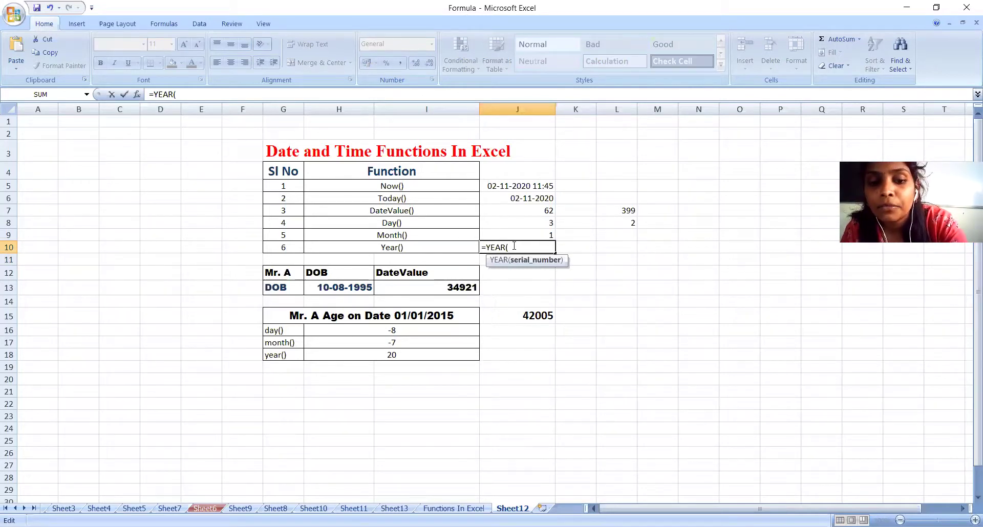
type("1")
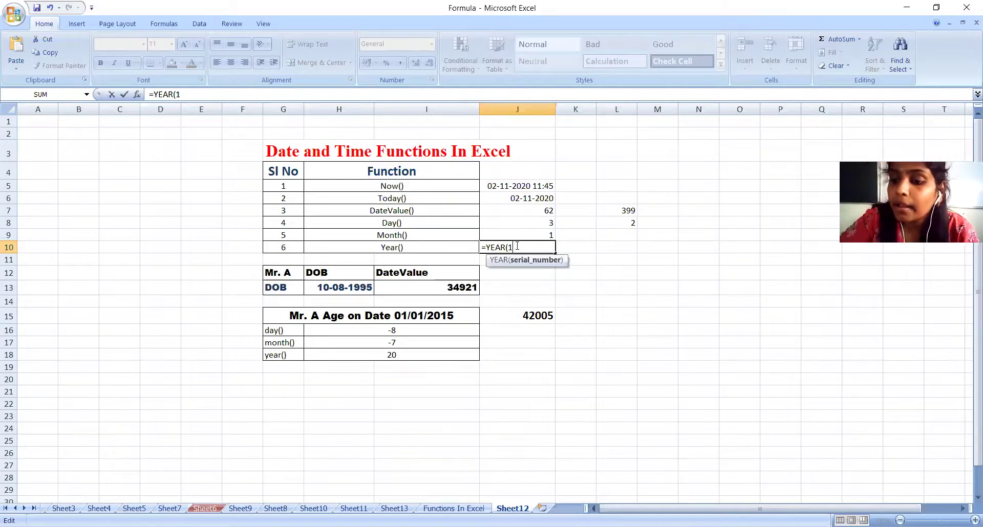
type(")")
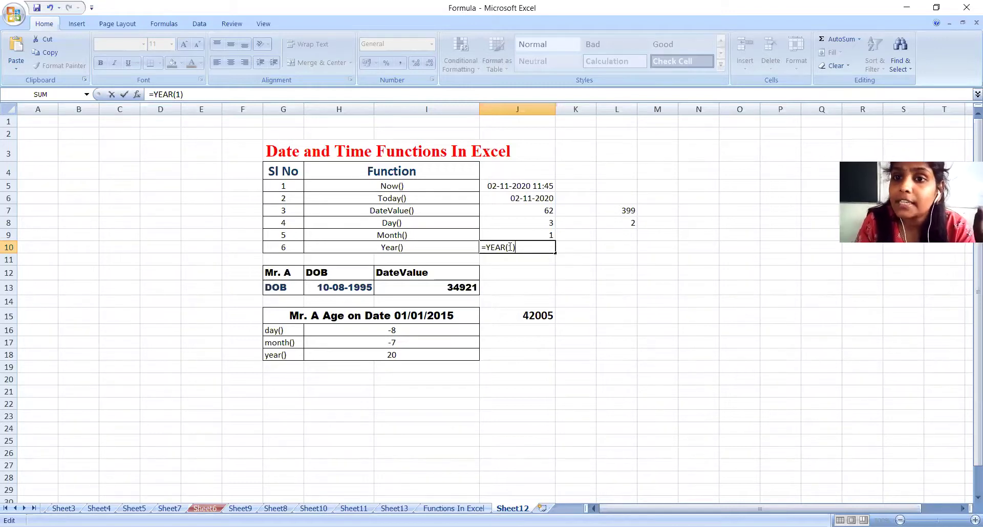
key("Return")
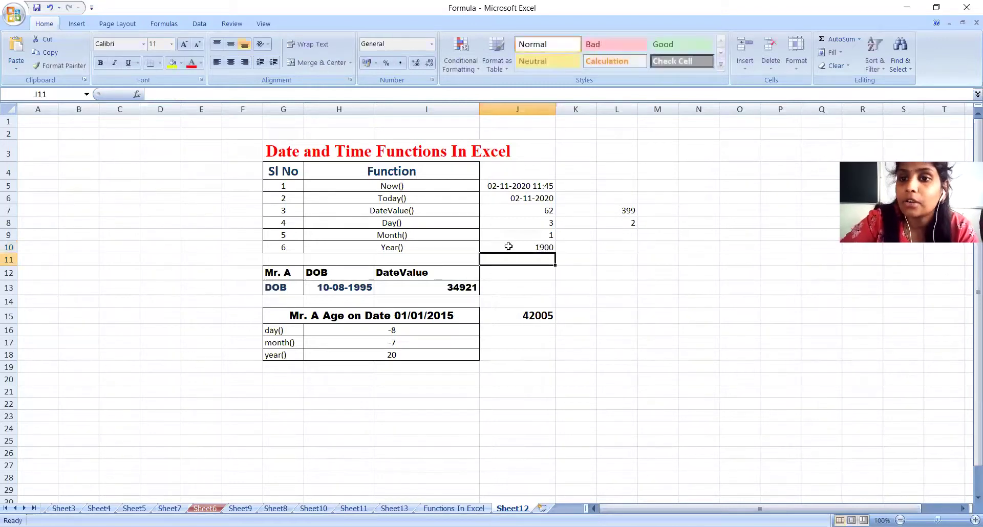
Replace the content of J10 with the formula =YEAR(399) and compare it with the DATEVALUE formula in L7.
left_click(524, 248)
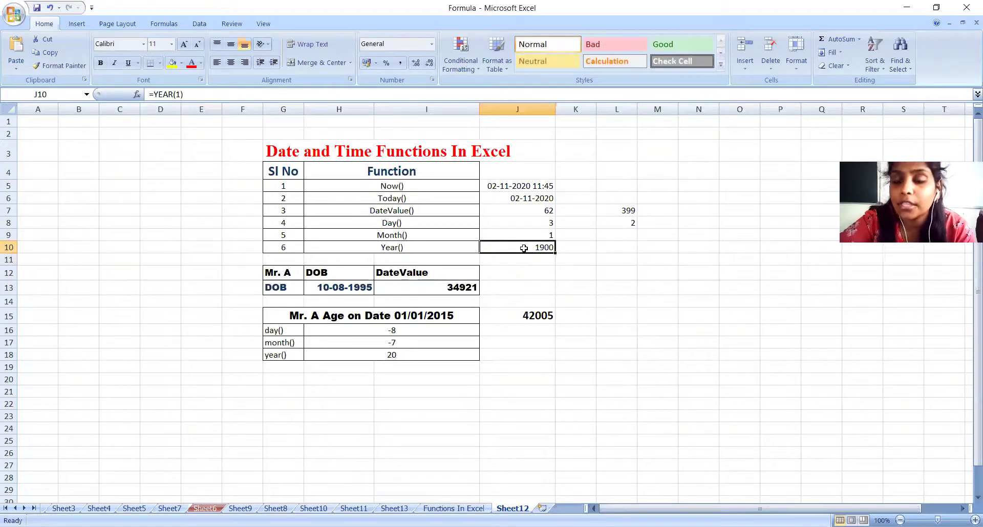
key("BackSpace")
type("year")
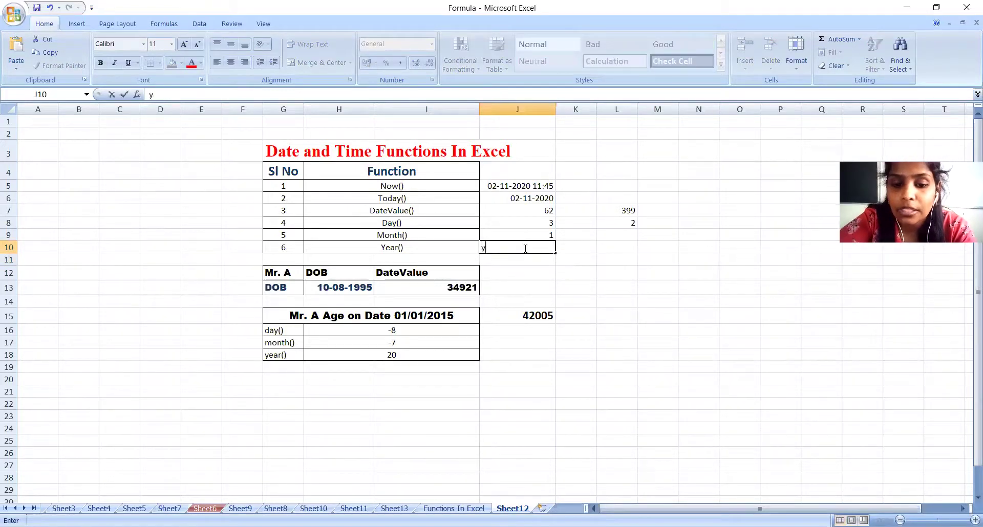
key("BackSpace")
key("BackSpace")
key("BackSpace")
key("BackSpace")
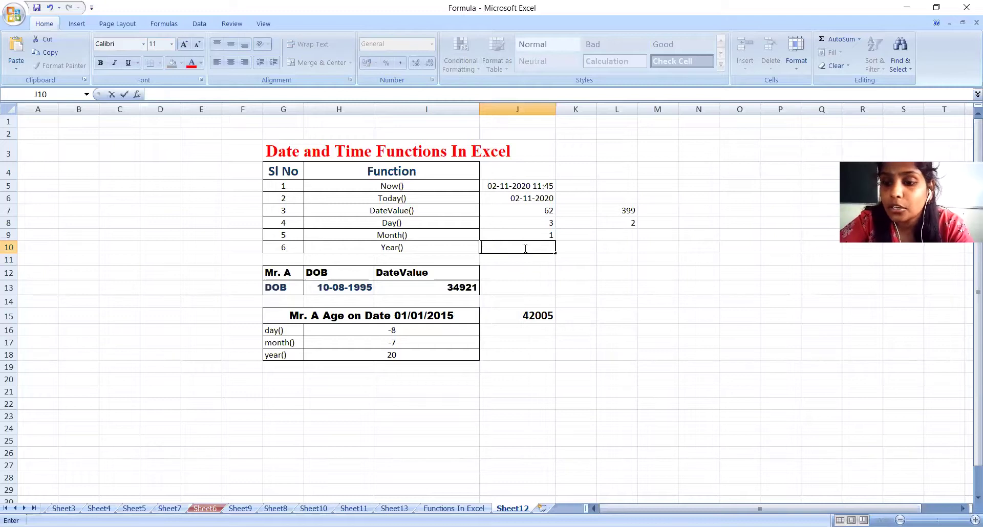
type("=yea")
type("r(")
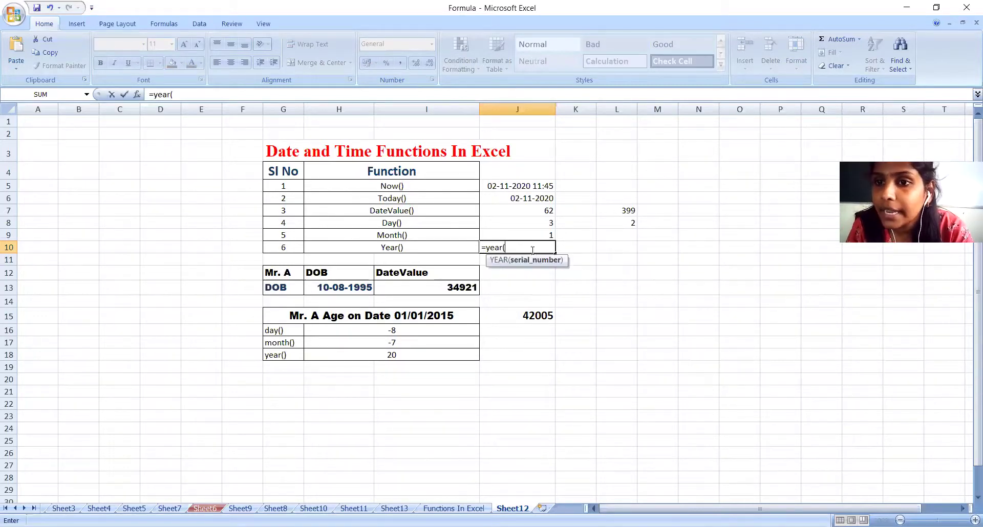
left_click(508, 249)
type("399")
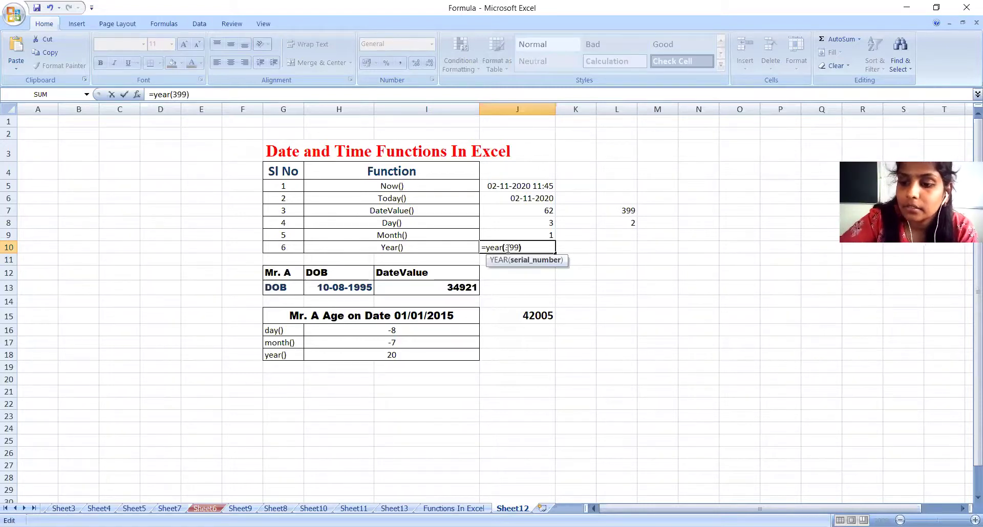
key("Return")
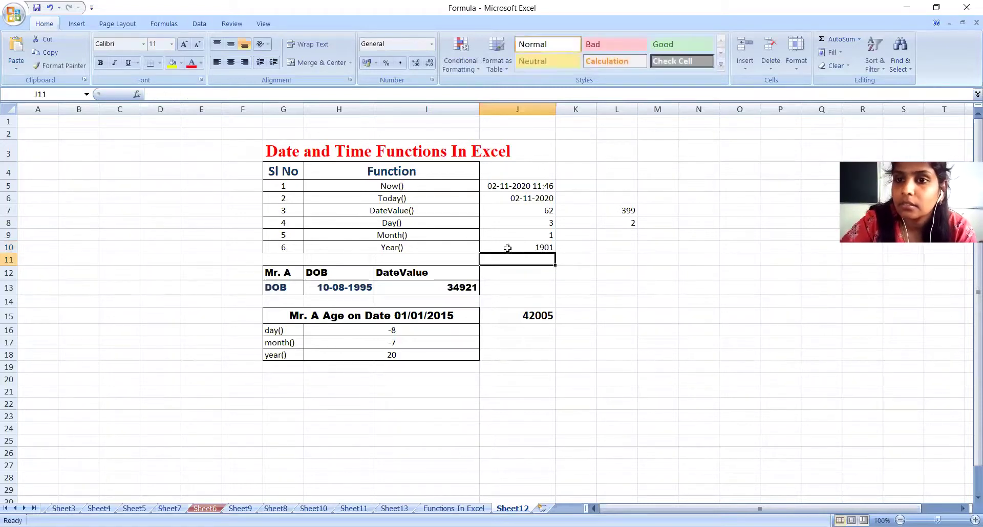
left_click(621, 211)
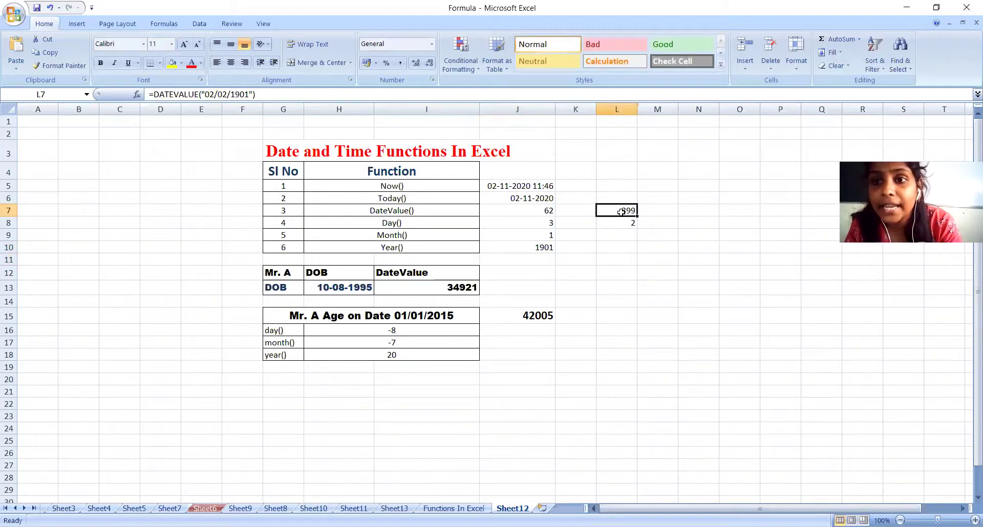
left_click(540, 247)
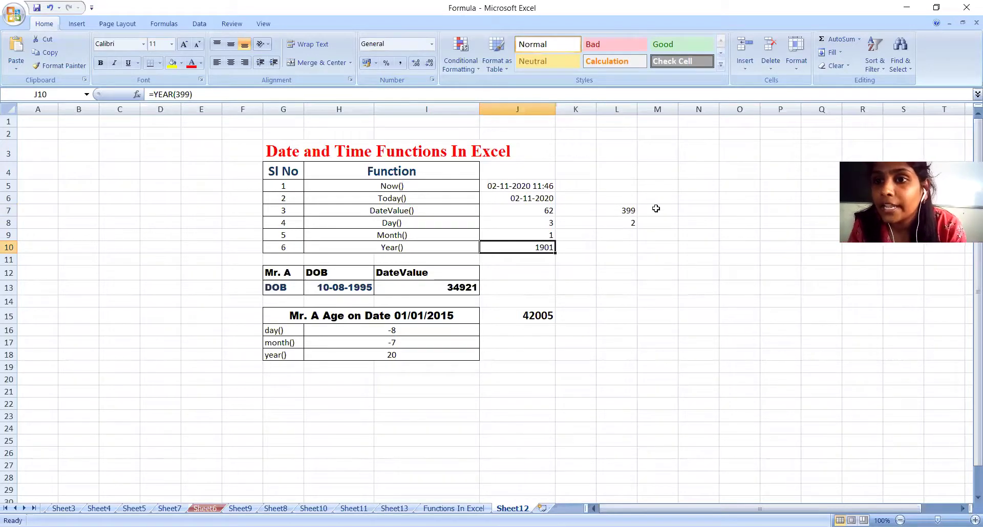
Enter the formula =DATEVALUE("10/04/1903") in L10 to get that date's serial number.
left_click(617, 249)
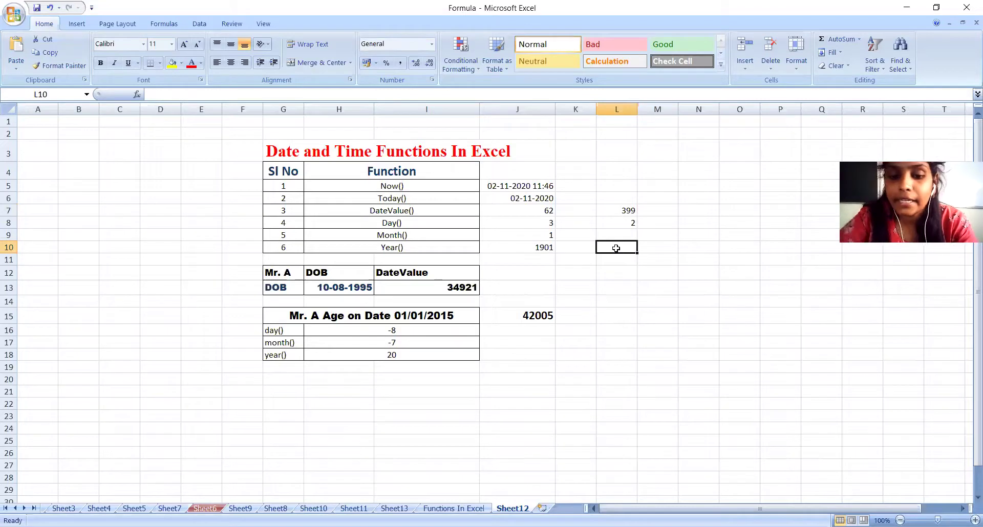
type("=dateva")
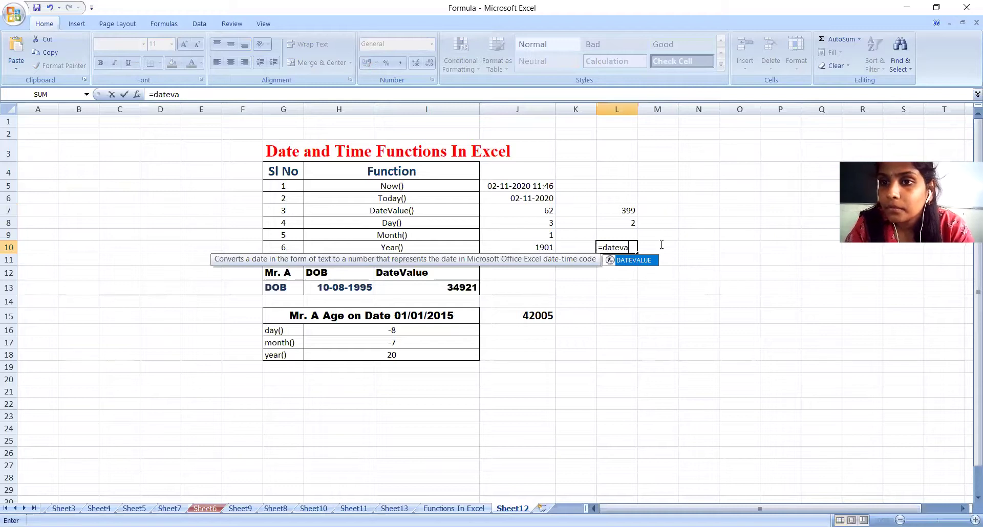
double_click(629, 261)
type("\"10")
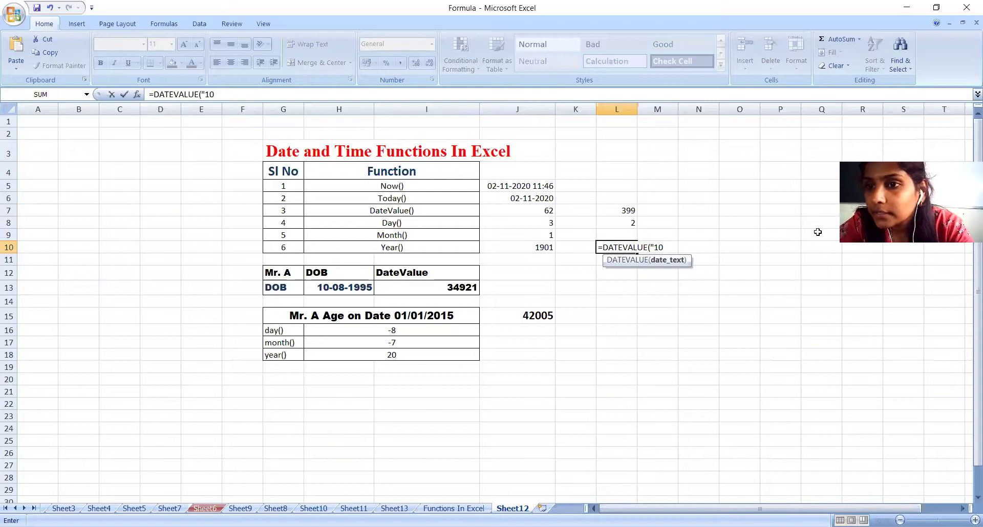
type("/")
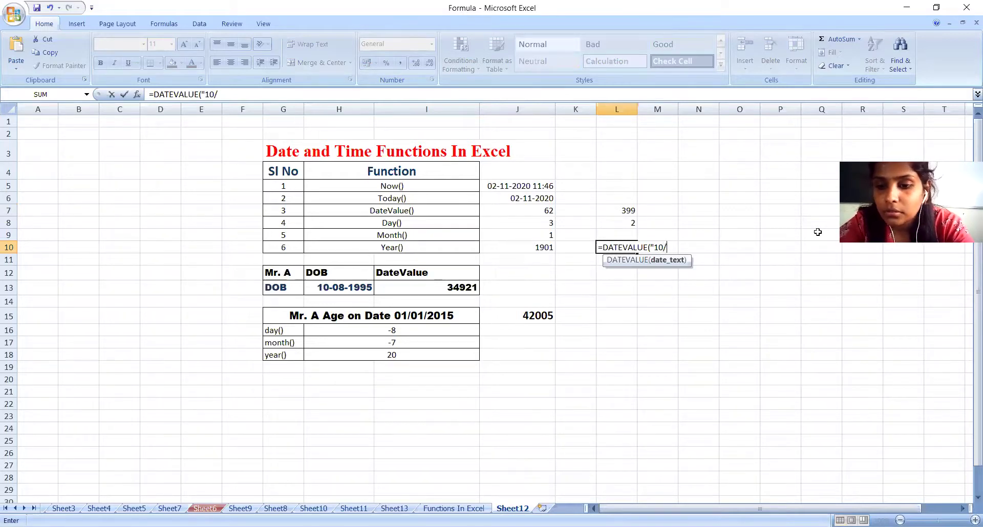
type("04/1993")
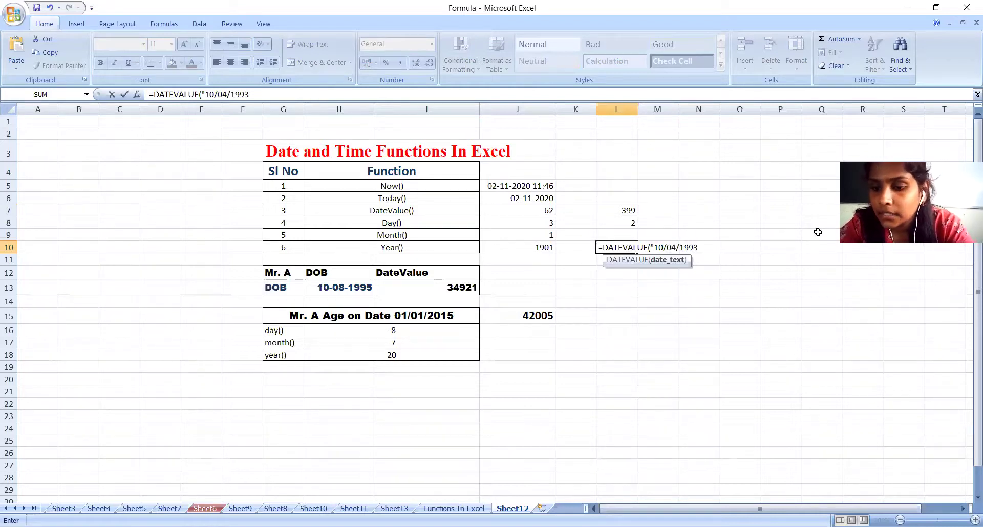
key("BackSpace")
key("BackSpace")
type("0")
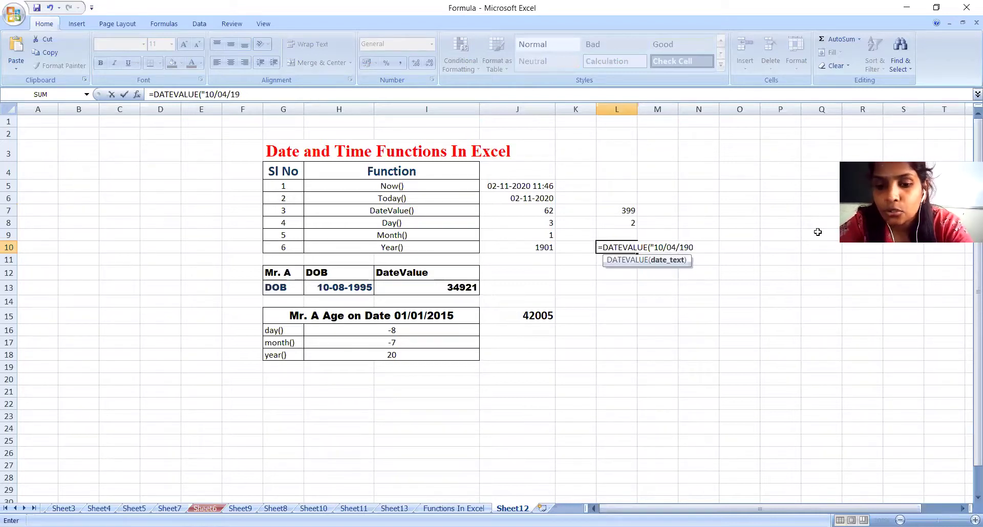
type("3\")")
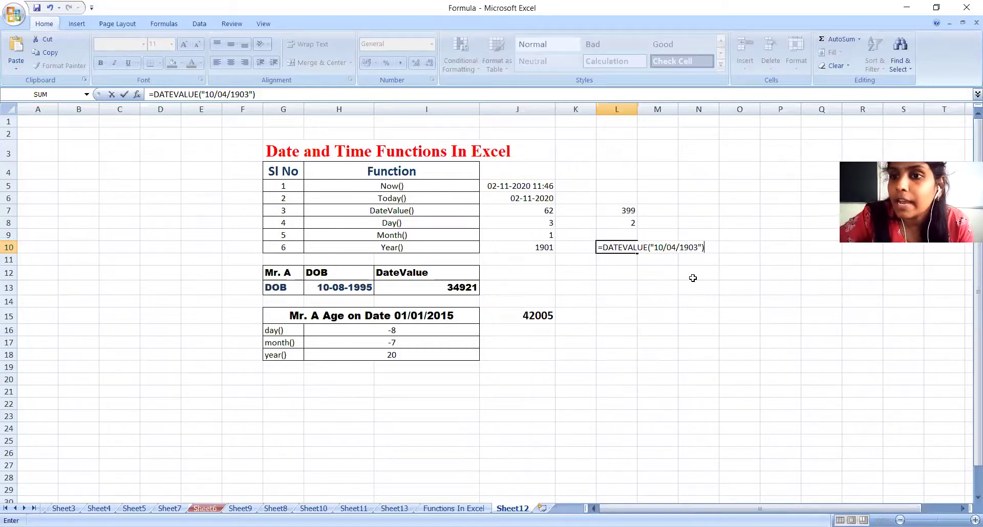
key("Return")
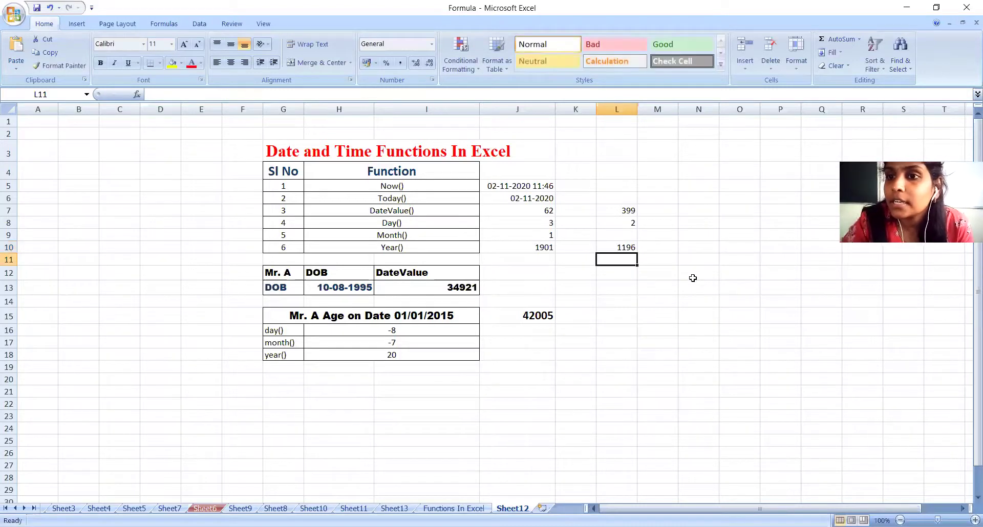
left_click(631, 248)
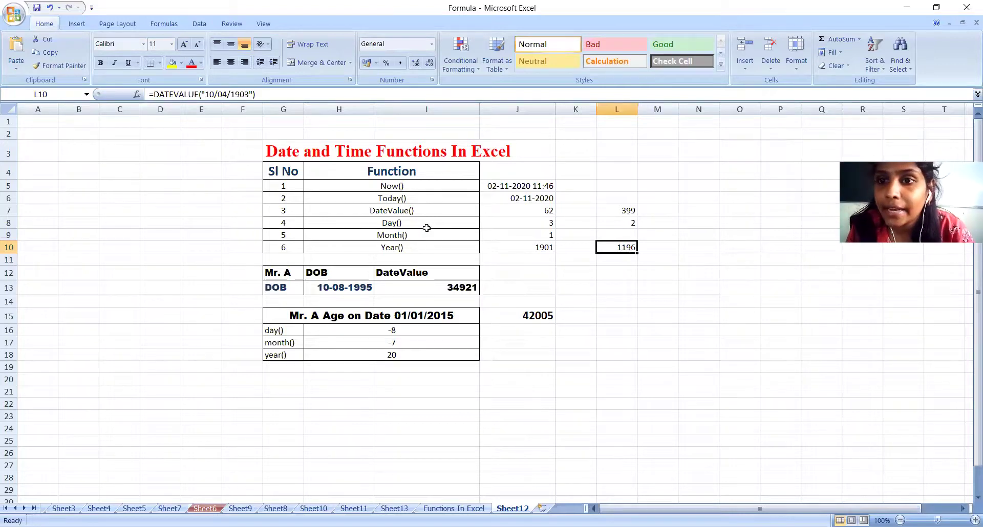
Replace the content of J10 with the formula =YEAR(1196) and check it against the date in L10's formula.
left_click(526, 249)
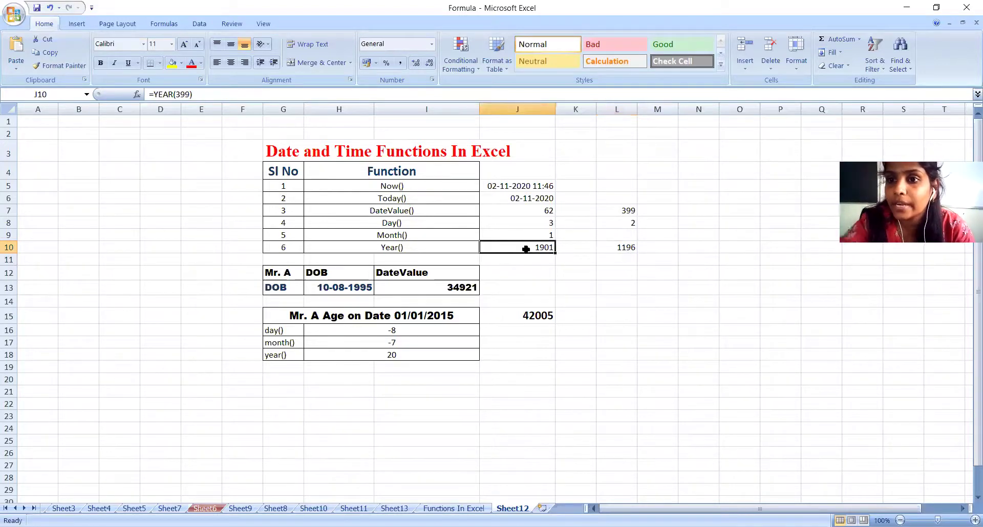
key("BackSpace")
type("year")
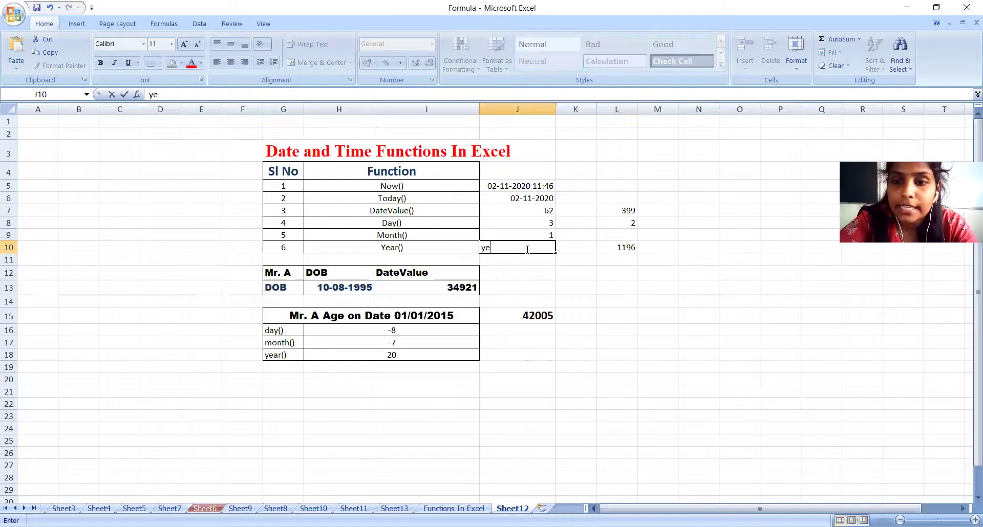
key("BackSpace")
key("BackSpace")
key("BackSpace")
key("BackSpace")
type("=year")
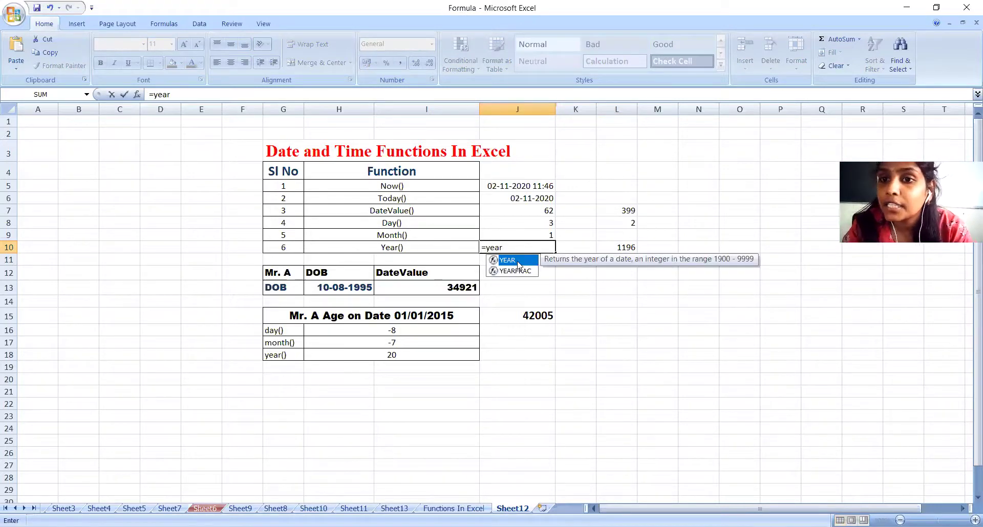
key("Tab")
type("1196")
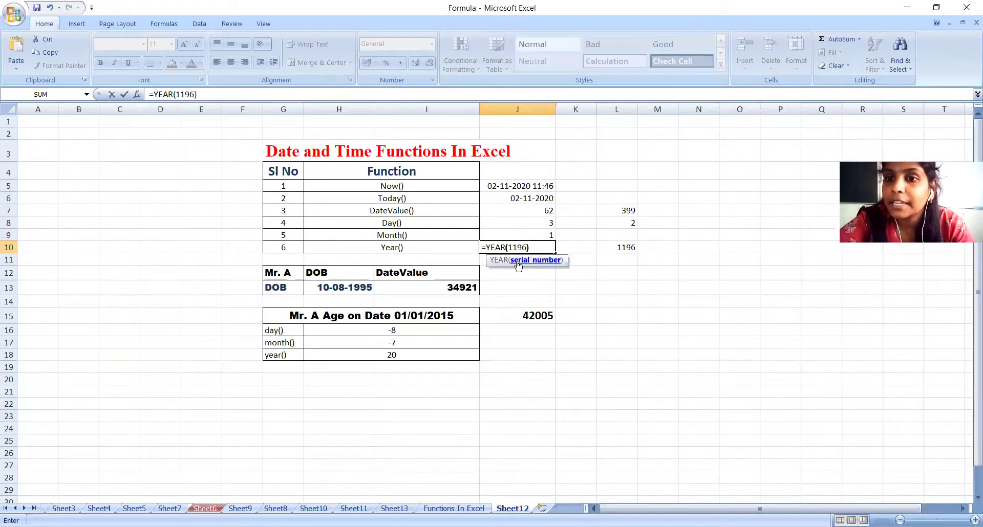
key("Return")
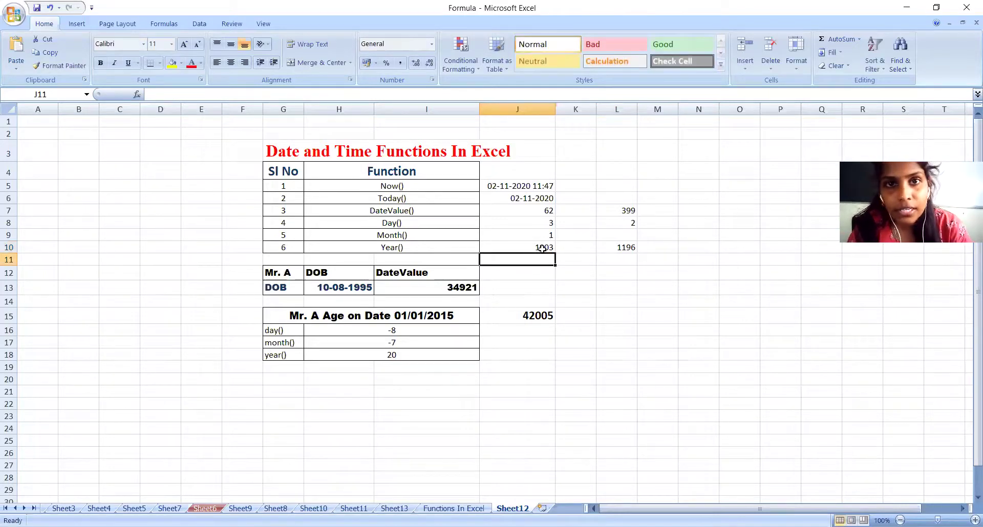
left_click(621, 247)
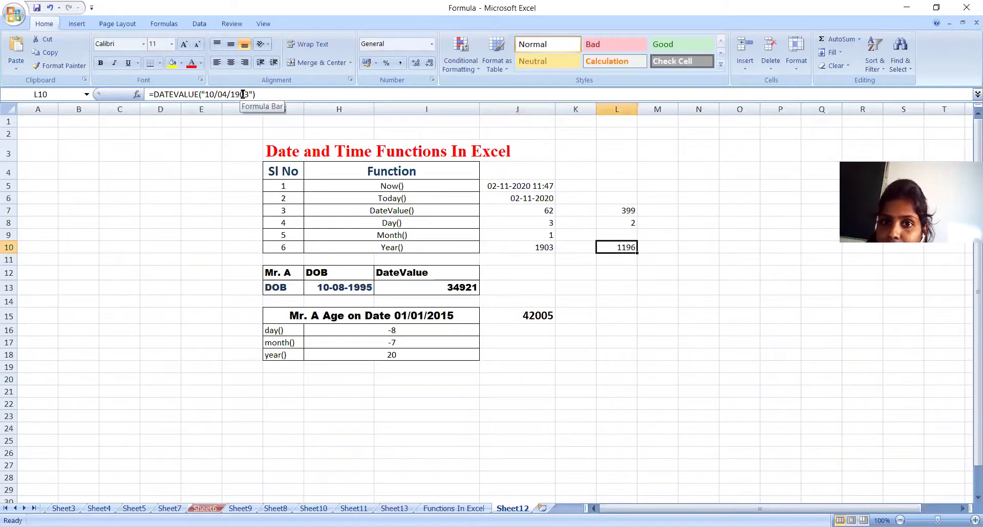
Compare the formulas in J10 and L10, and enter =DATEVALUE("13/07/1996") in L12.
left_click(548, 247)
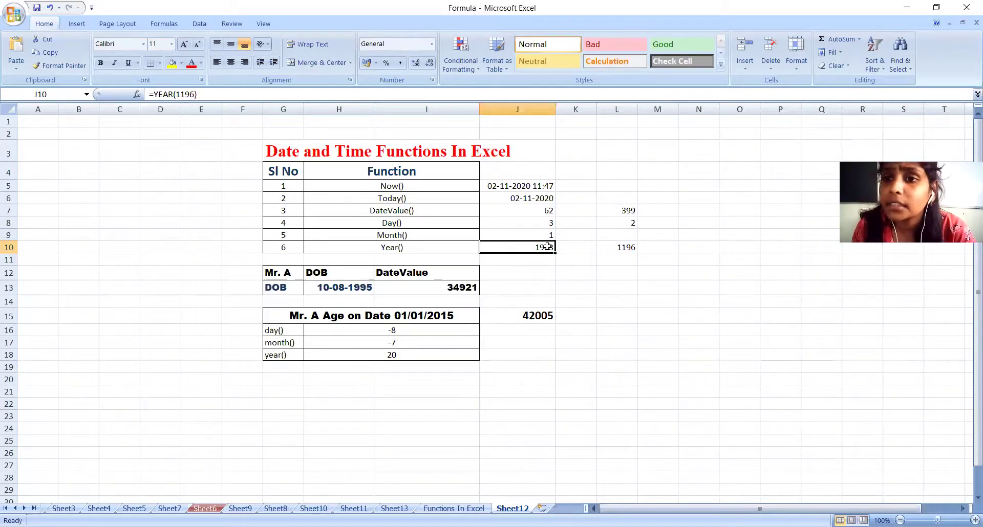
left_click(627, 247)
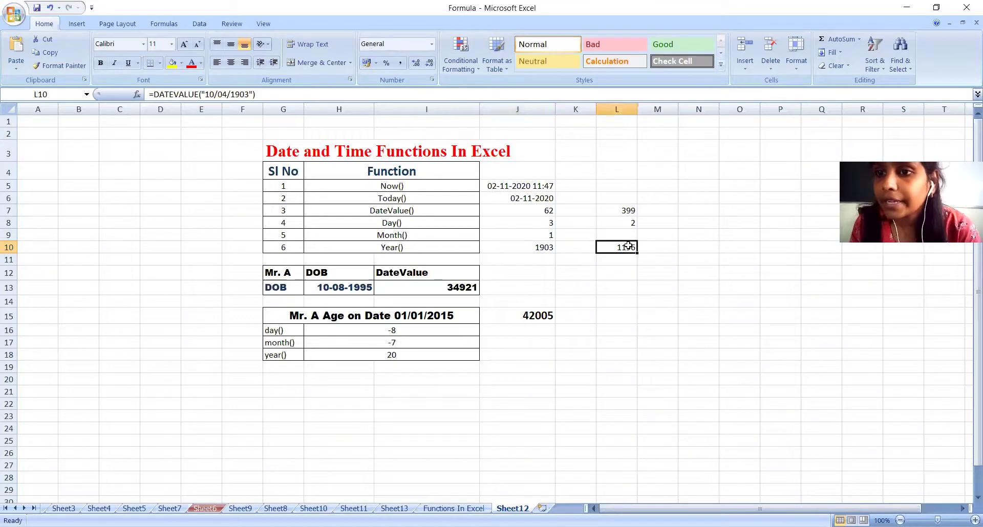
left_click(616, 276)
type("=")
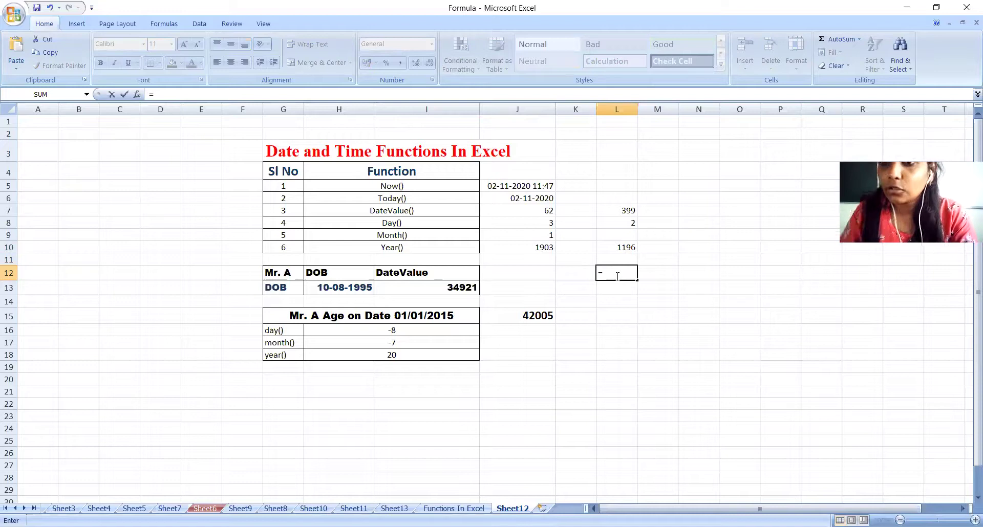
type("dateva")
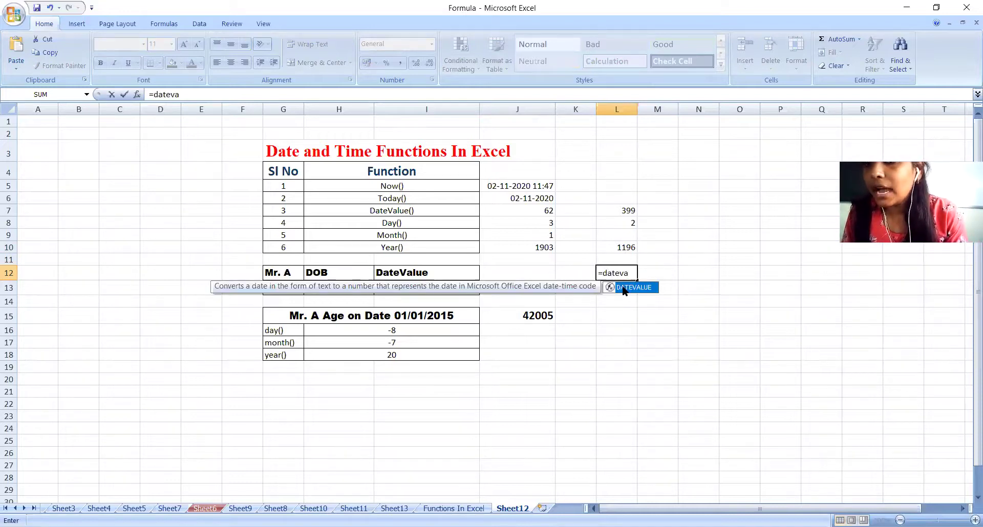
double_click(624, 288)
left_click(659, 273)
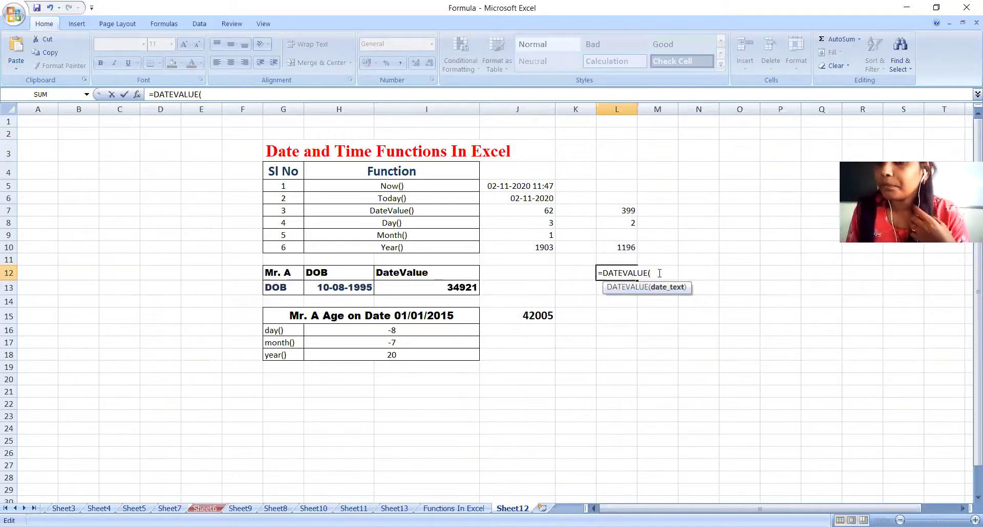
type("\"")
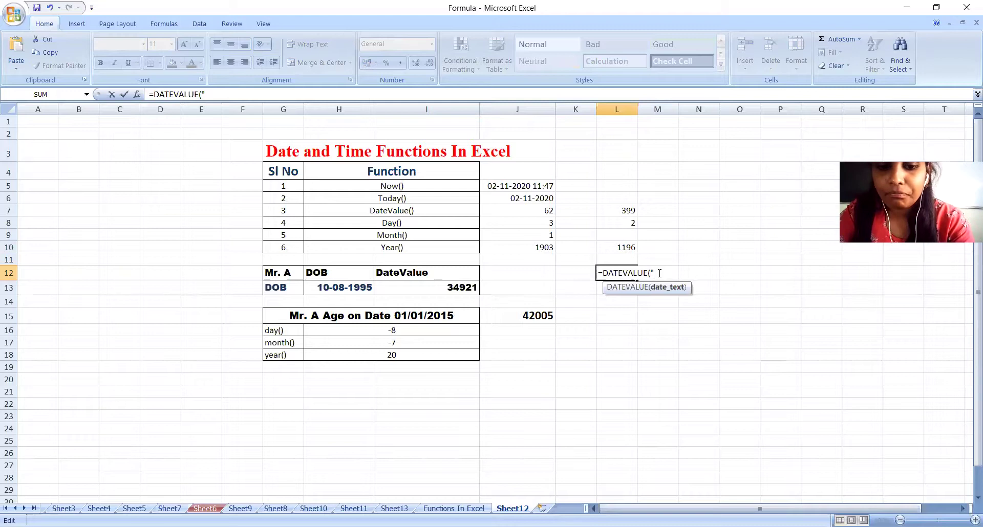
type("13")
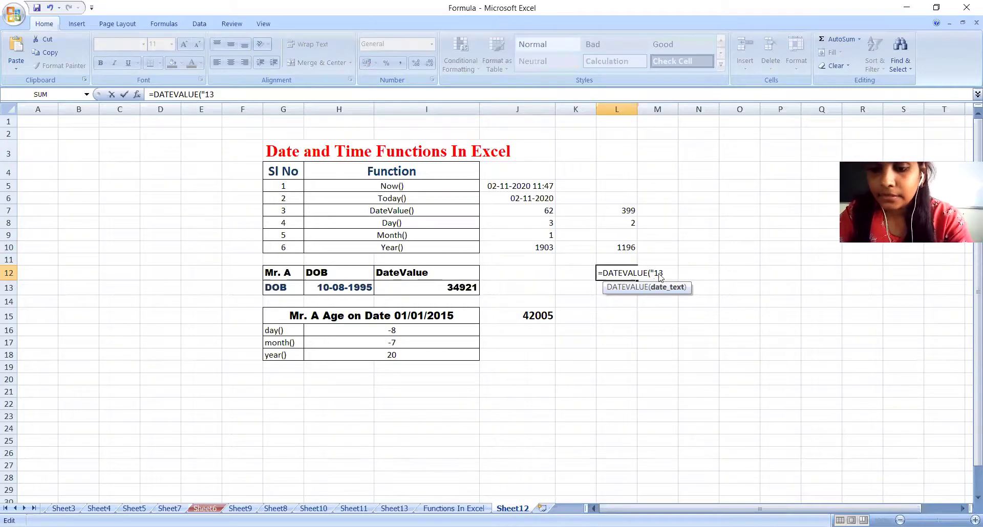
type("/07")
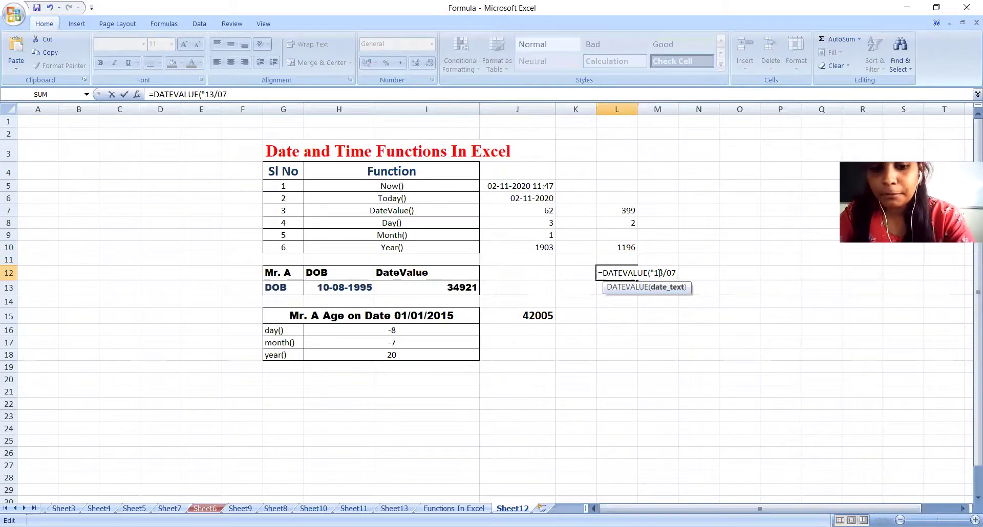
type("/1996")
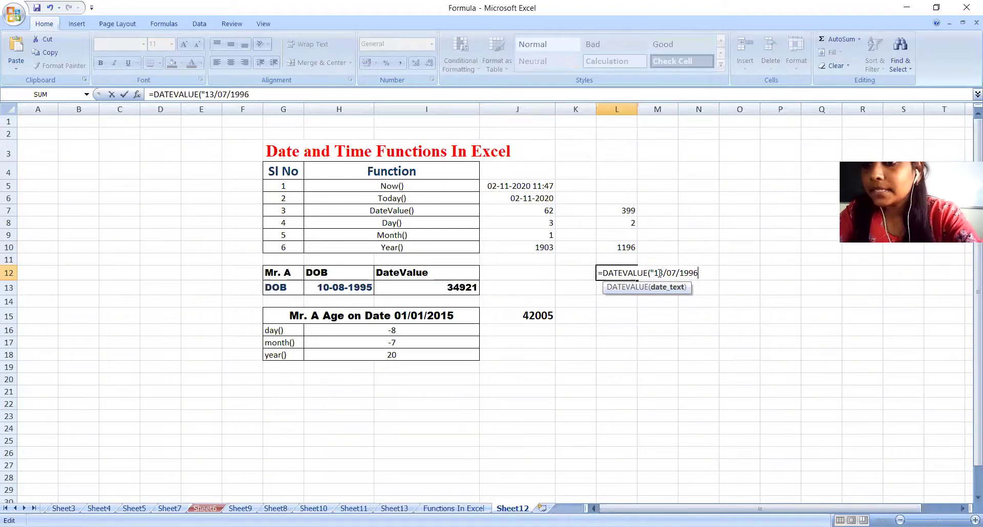
type("\"")
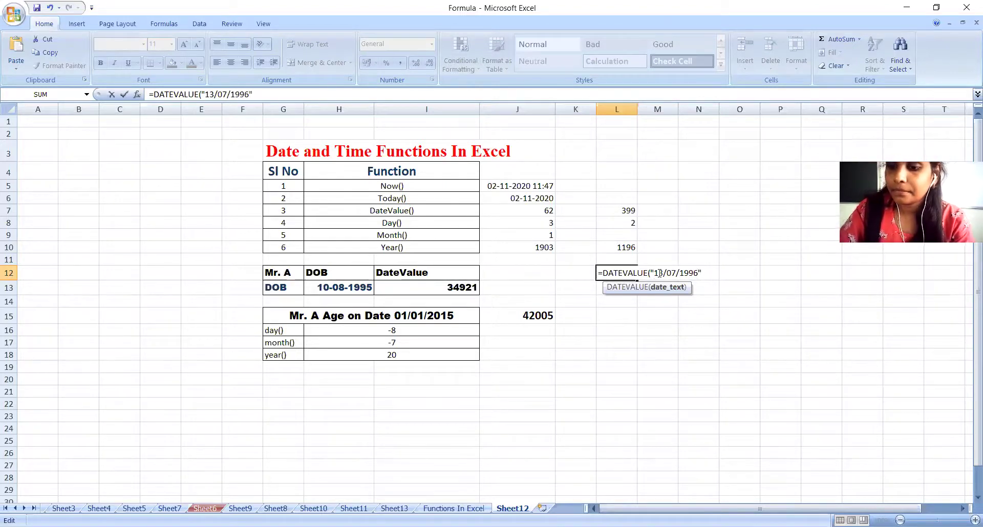
type(")")
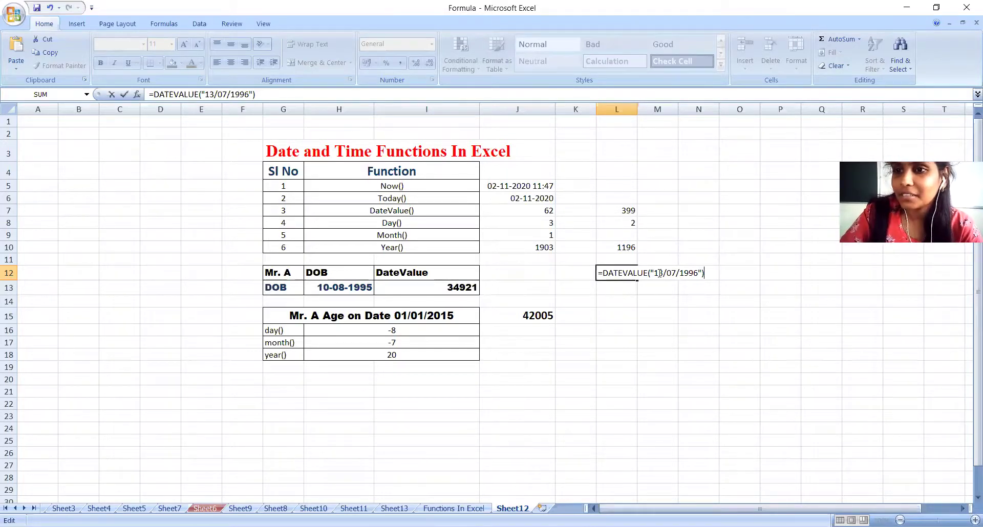
key("Return")
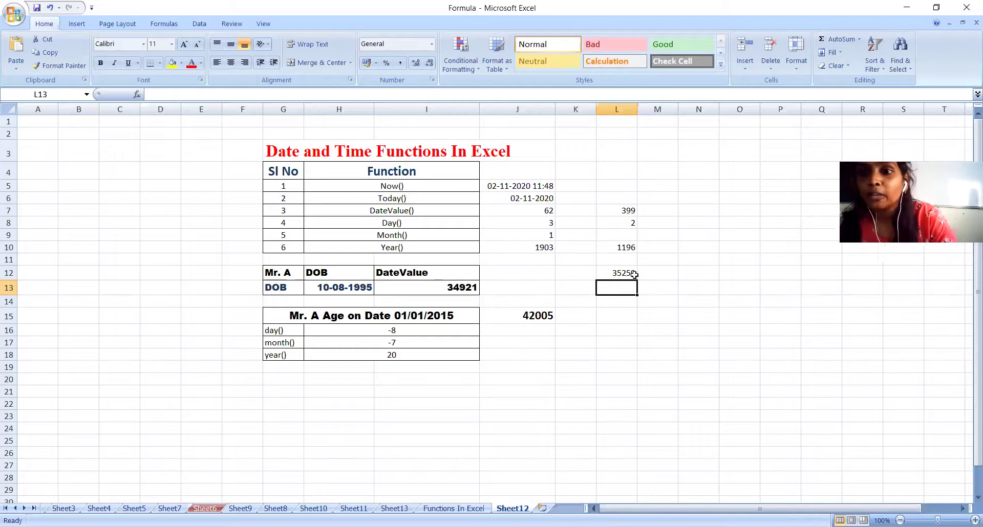
left_click(619, 272)
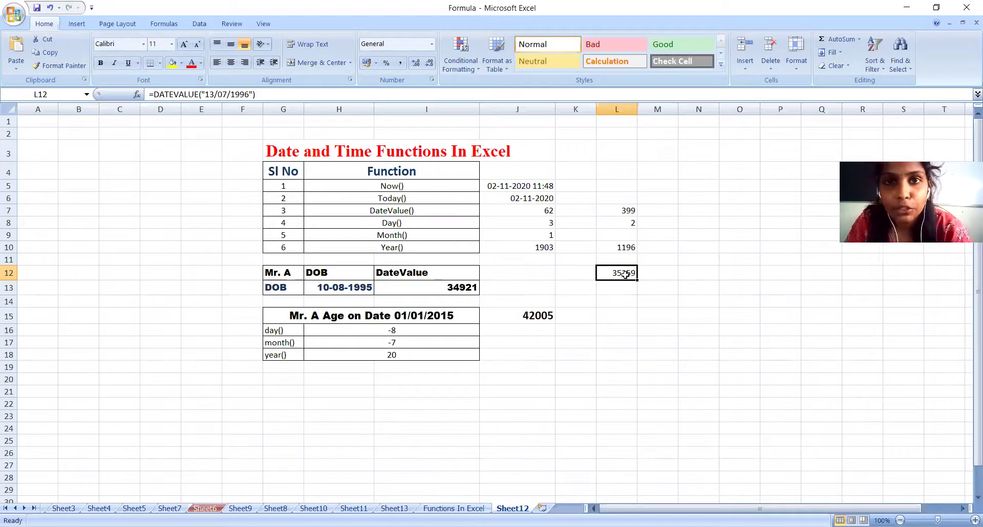
Enter the formula =DATEVALUE("31/08/2001") in N12 to get that date's serial number.
left_click(692, 272)
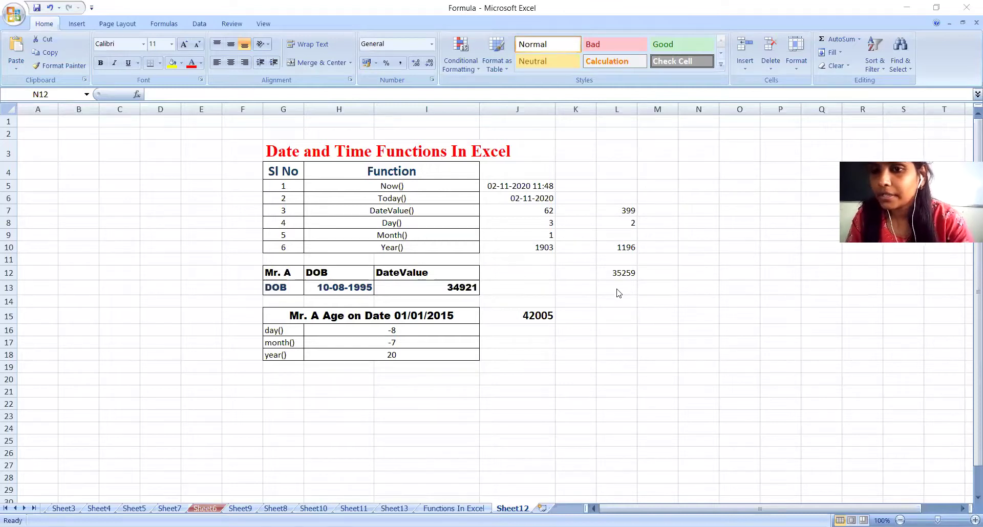
type("dat")
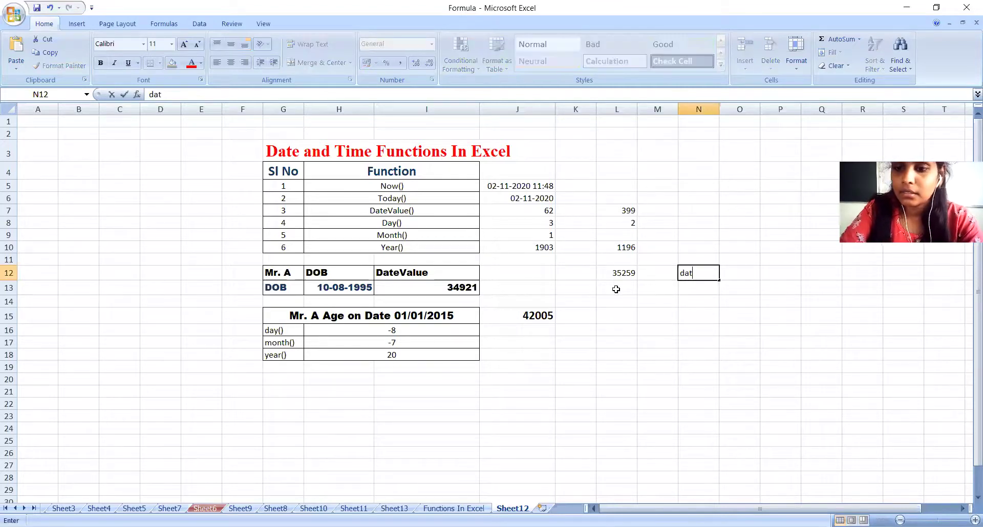
key("BackSpace")
key("BackSpace")
type("=")
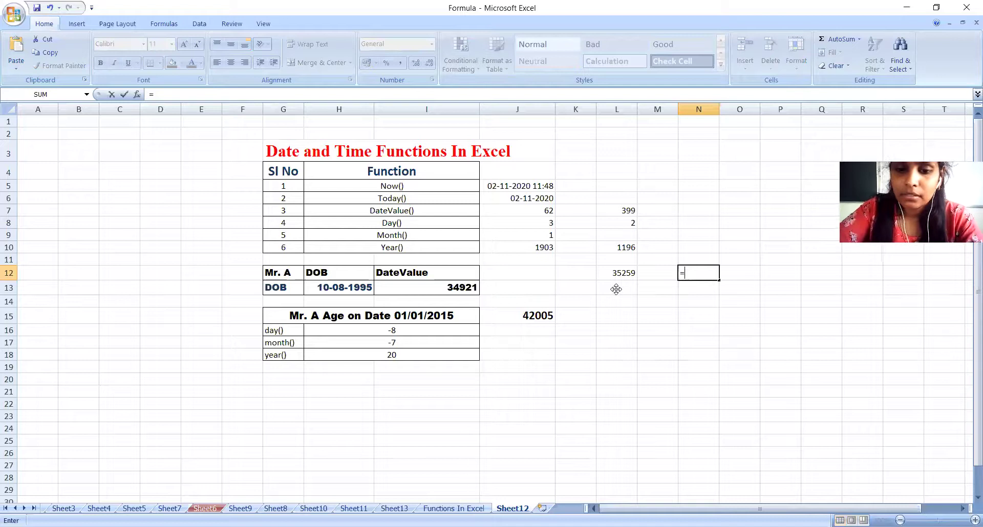
type("dateval")
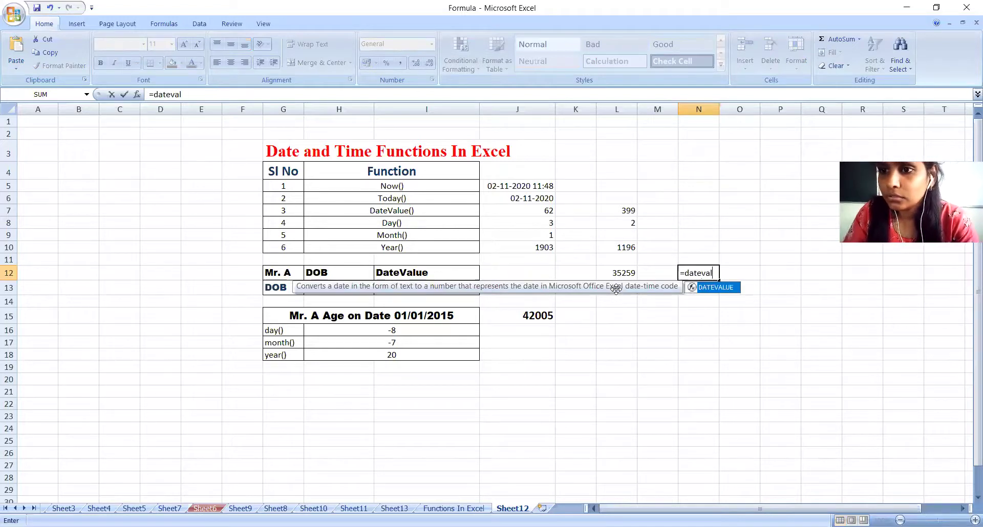
double_click(719, 288)
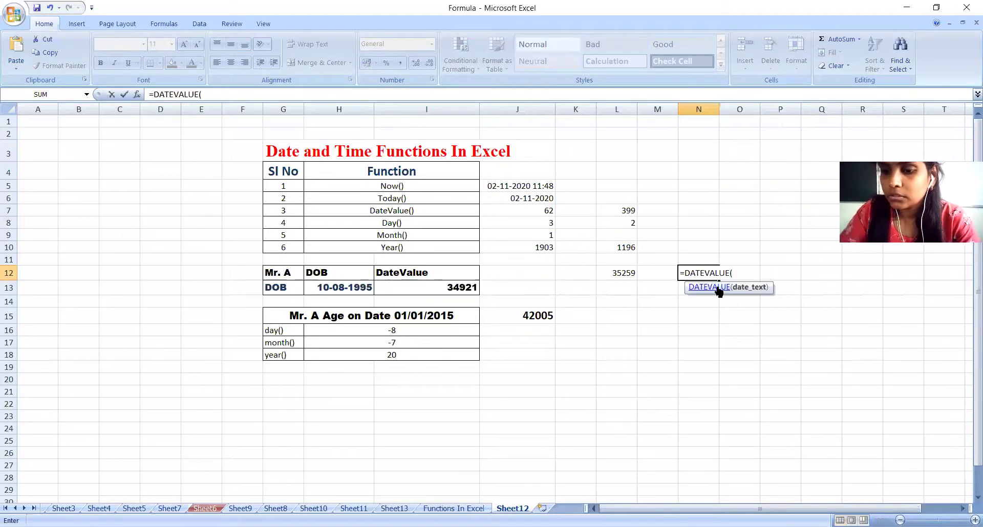
type("\"31")
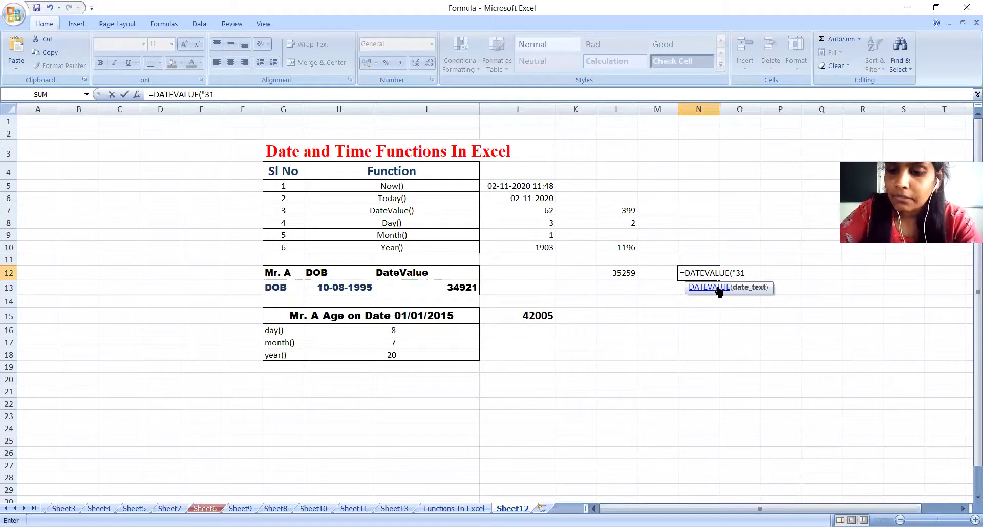
type("/08/")
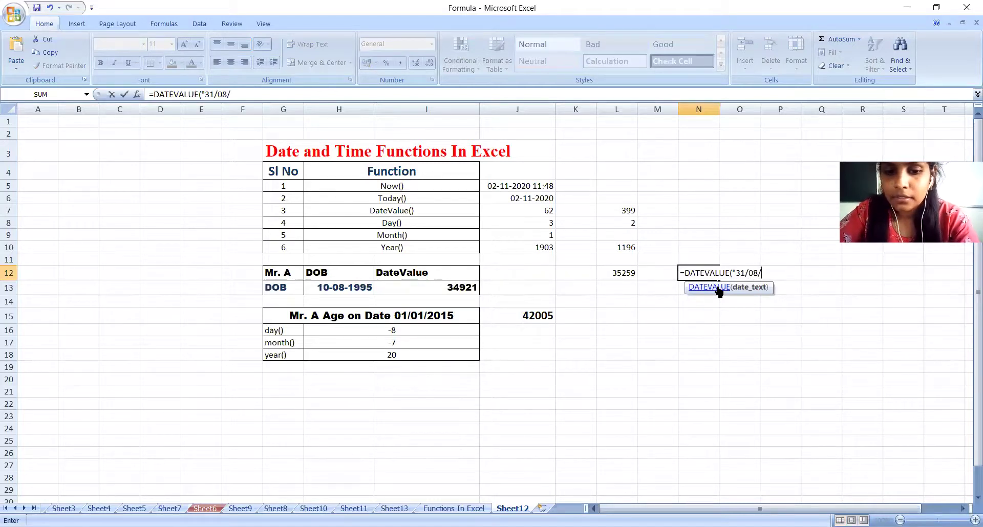
type("2001")
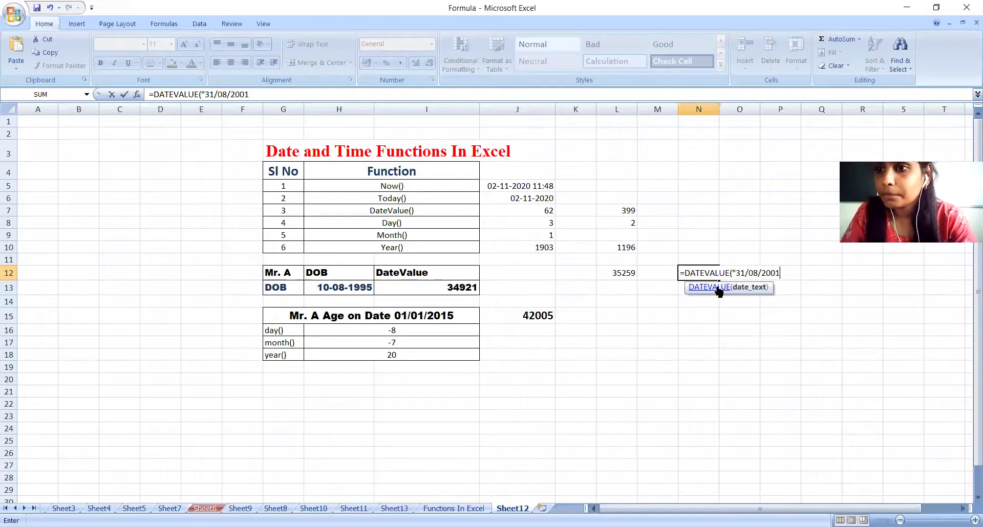
type("\")")
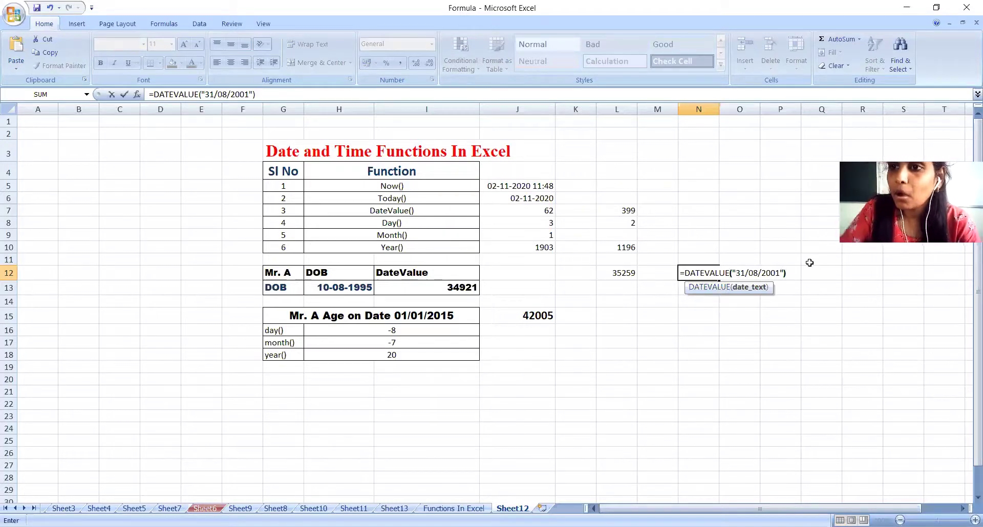
key("Return")
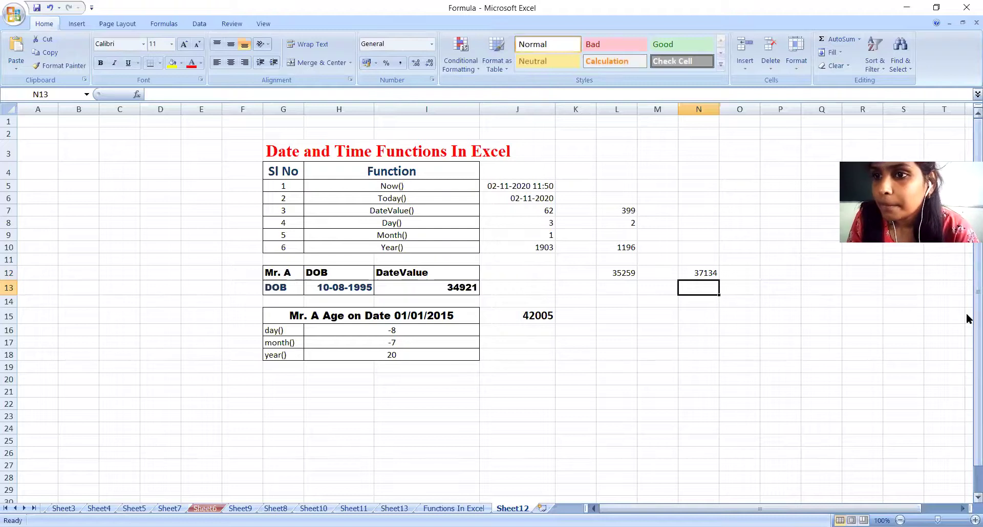
Compare the DATEVALUE formulas and serial numbers in N12 and L12.
left_click(697, 273)
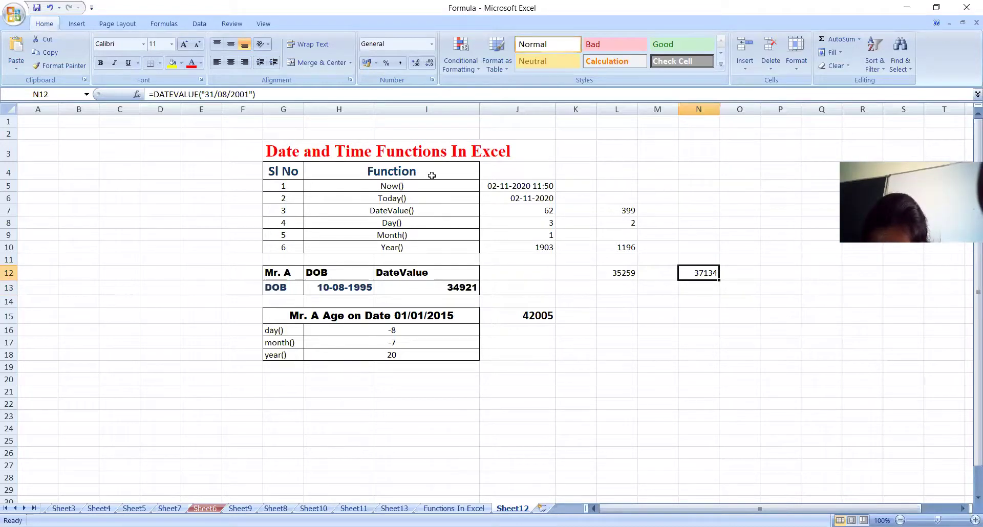
left_click(613, 279)
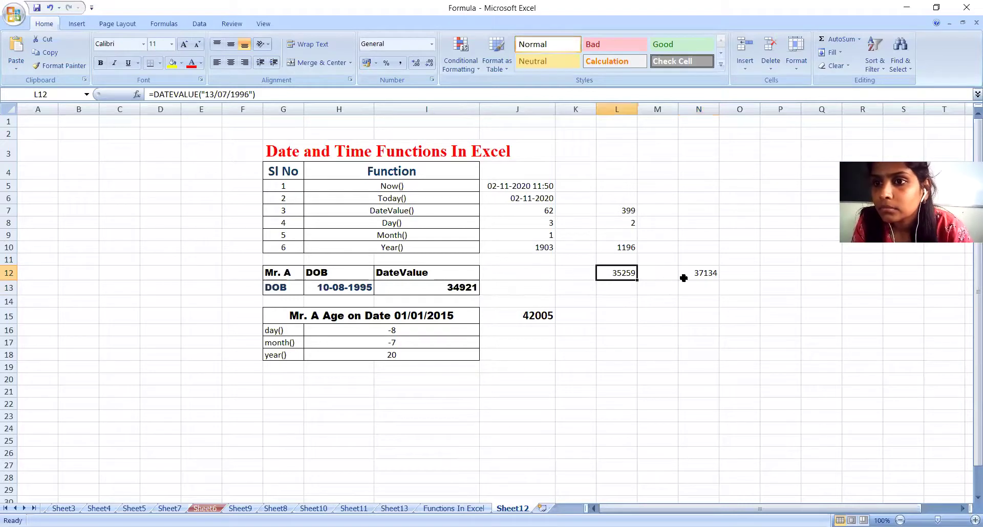
left_click(717, 276)
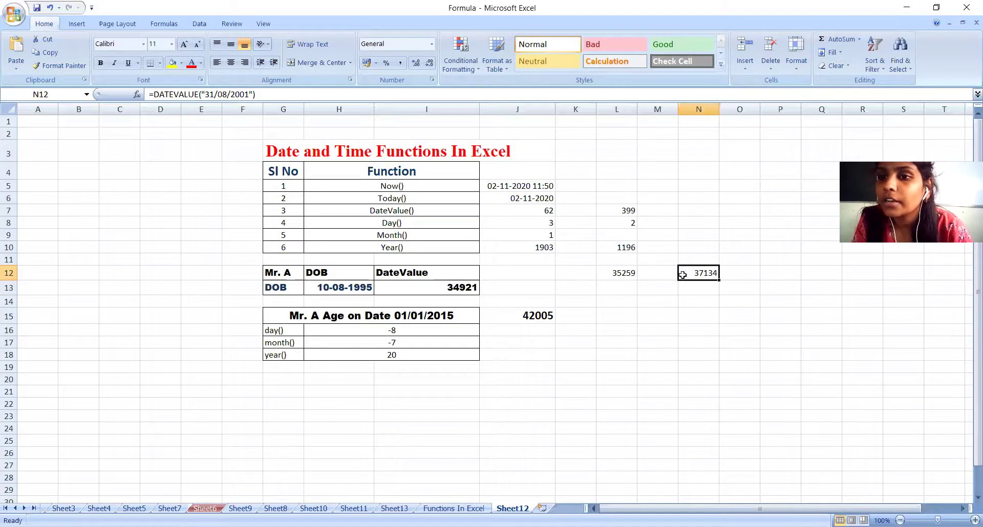
left_click(623, 272)
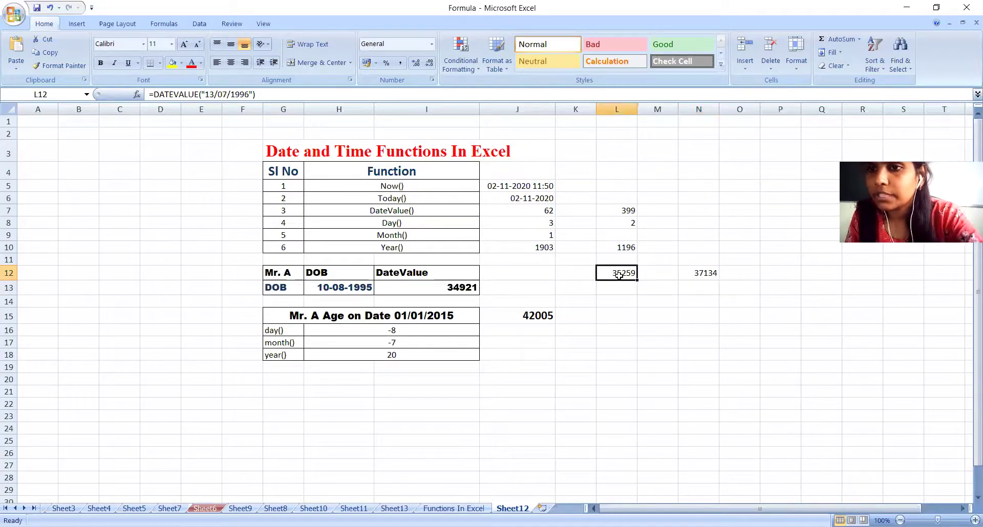